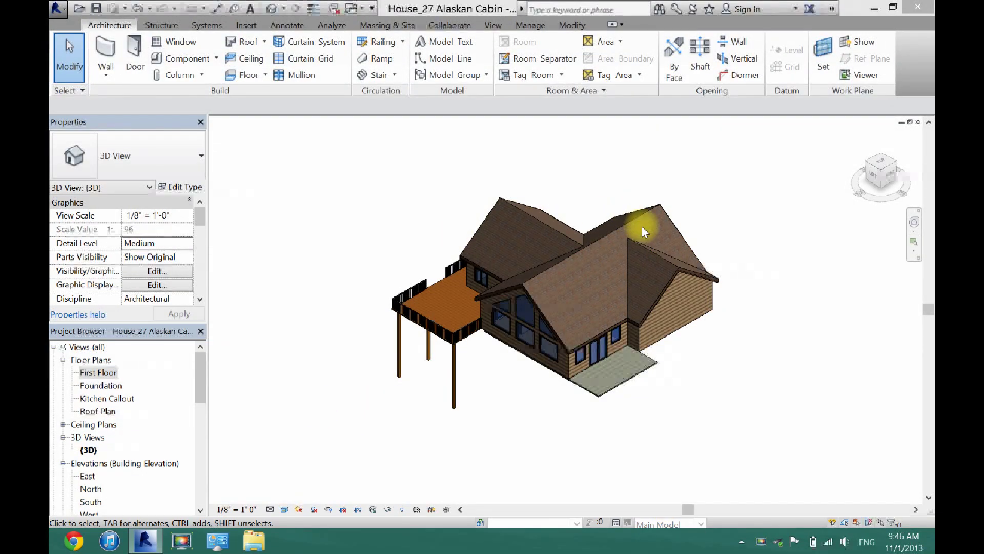
# - Hide all the cabin's roofs in the 3D view by category
pyautogui.click(579, 254)
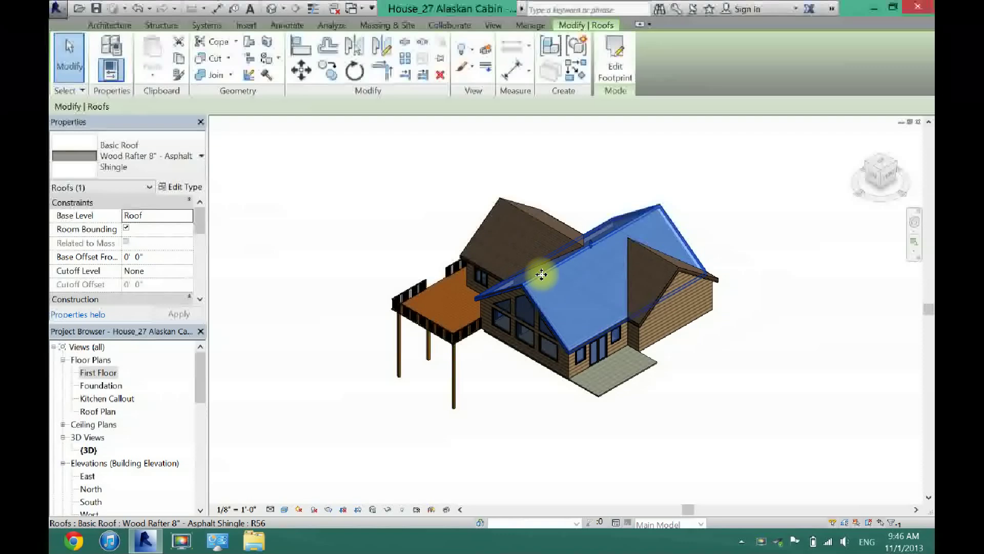
pyautogui.press('Escape')
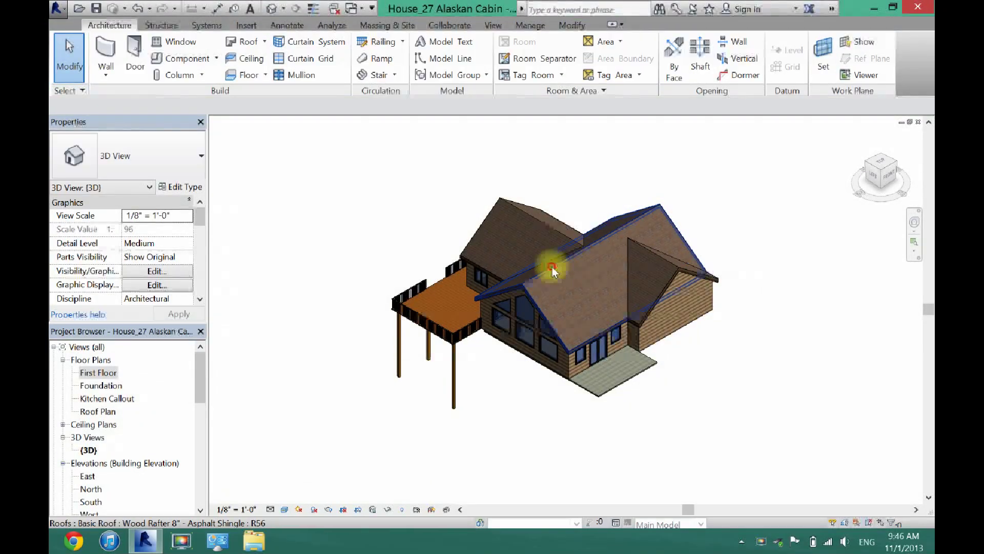
pyautogui.rightClick(552, 270)
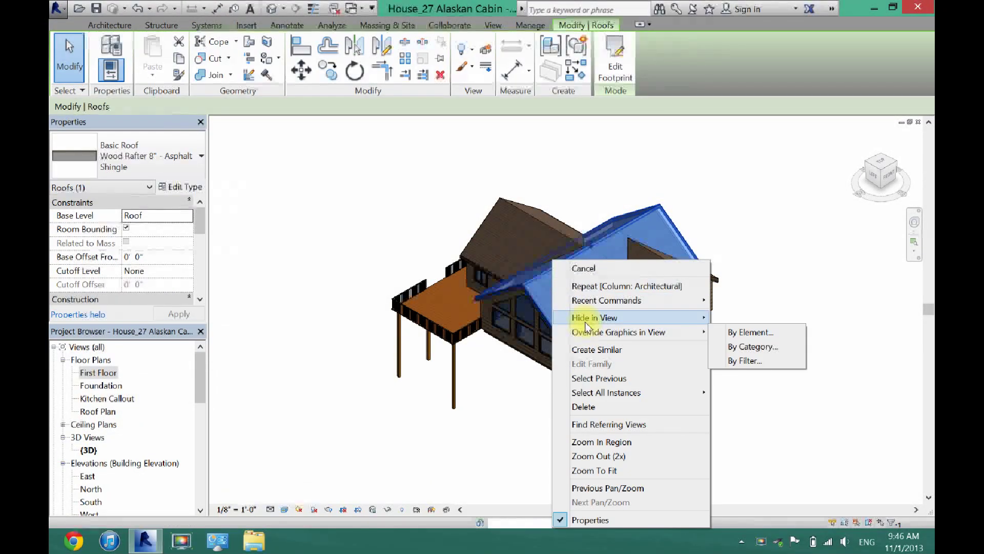
pyautogui.moveTo(585, 323)
pyautogui.click(745, 318)
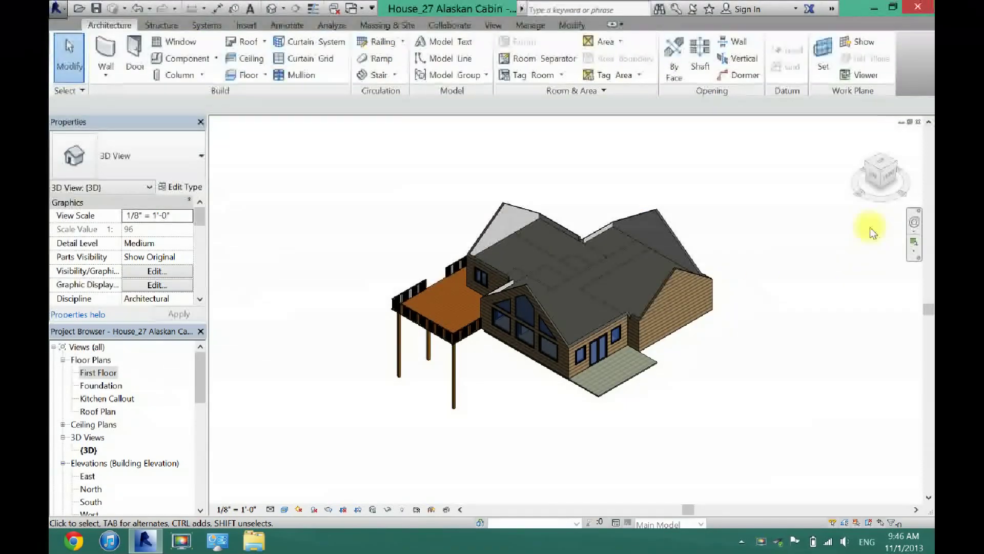
# - Start a toposurface in top view and place points at 0' 0" absolute elevation around the cabin's exterior walls
pyautogui.click(883, 164)
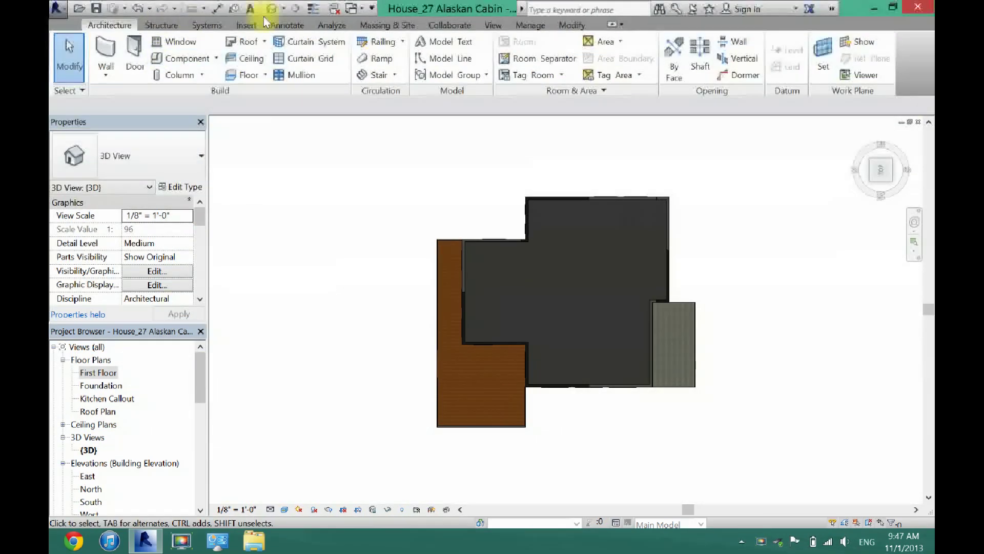
pyautogui.click(388, 26)
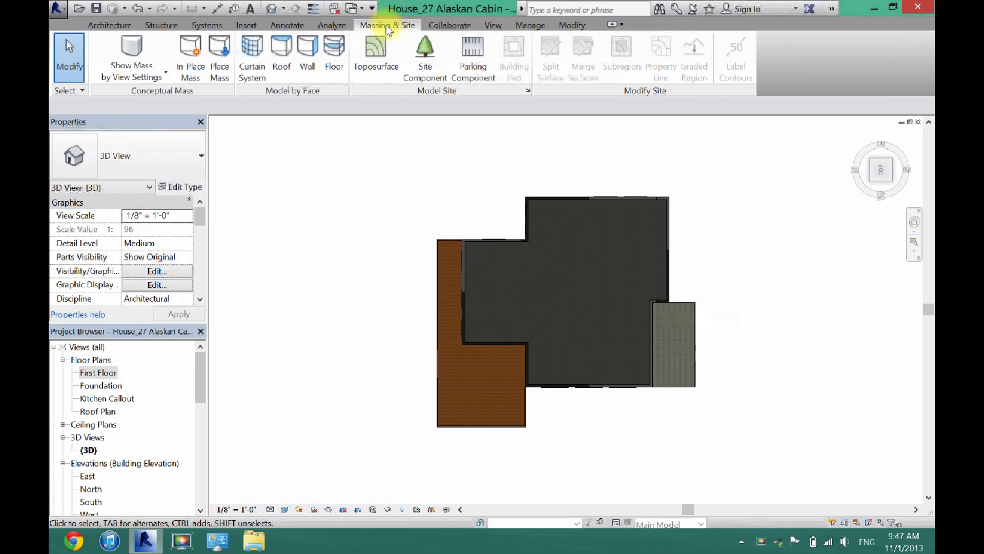
pyautogui.click(381, 60)
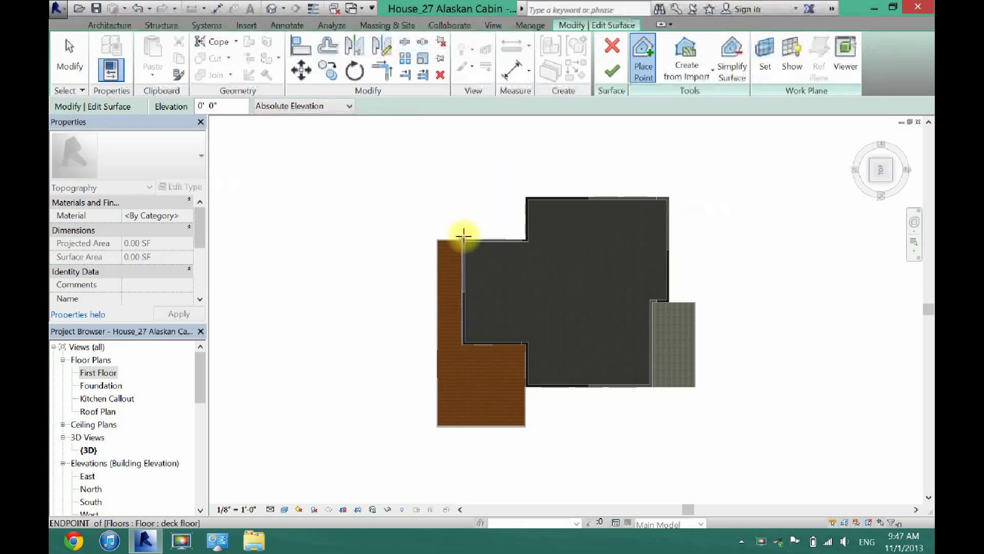
pyautogui.click(463, 237)
pyautogui.click(521, 238)
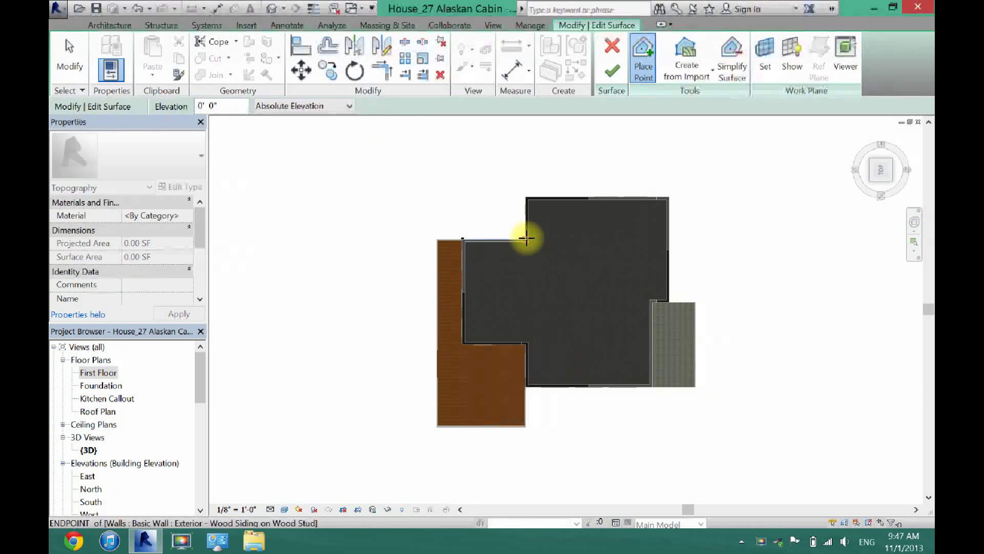
pyautogui.click(526, 198)
pyautogui.click(669, 198)
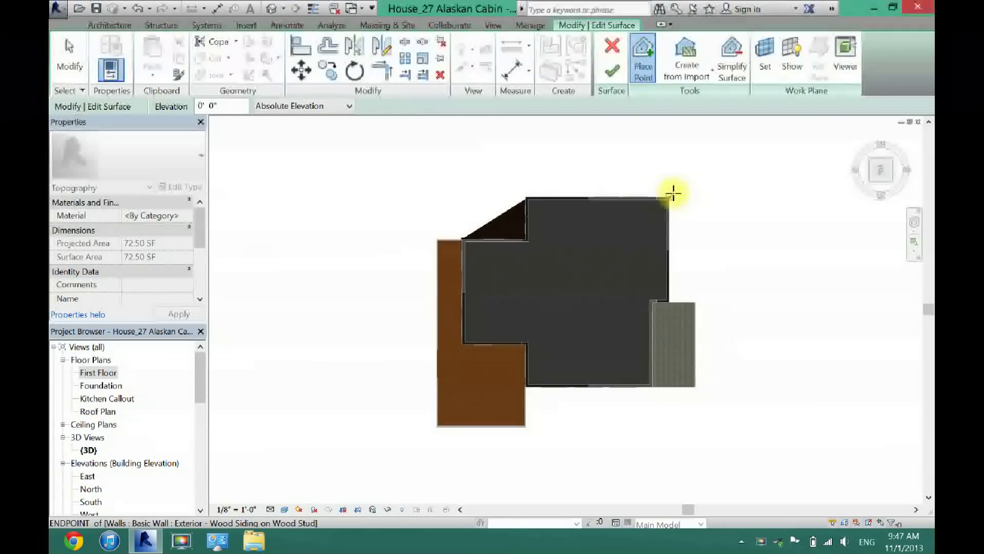
pyautogui.click(670, 299)
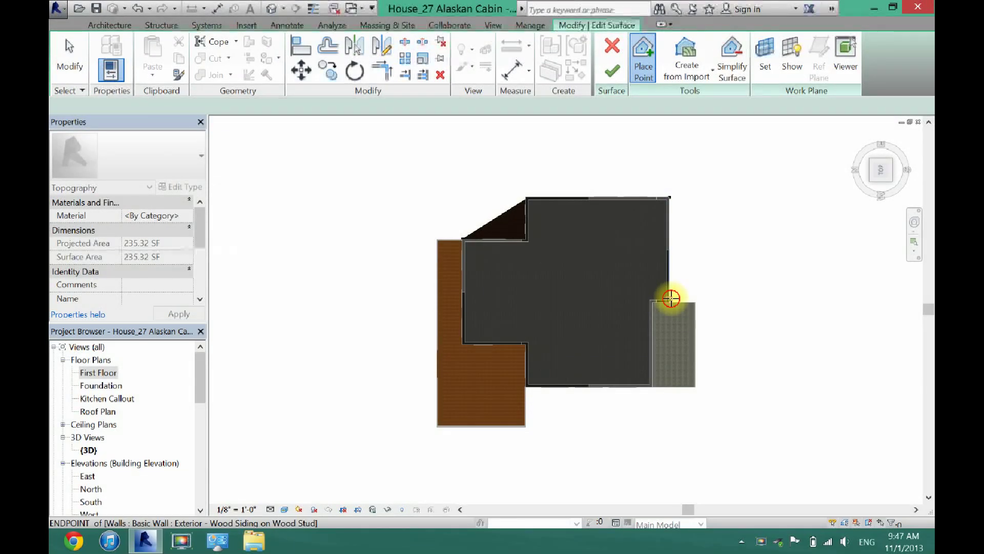
pyautogui.click(654, 308)
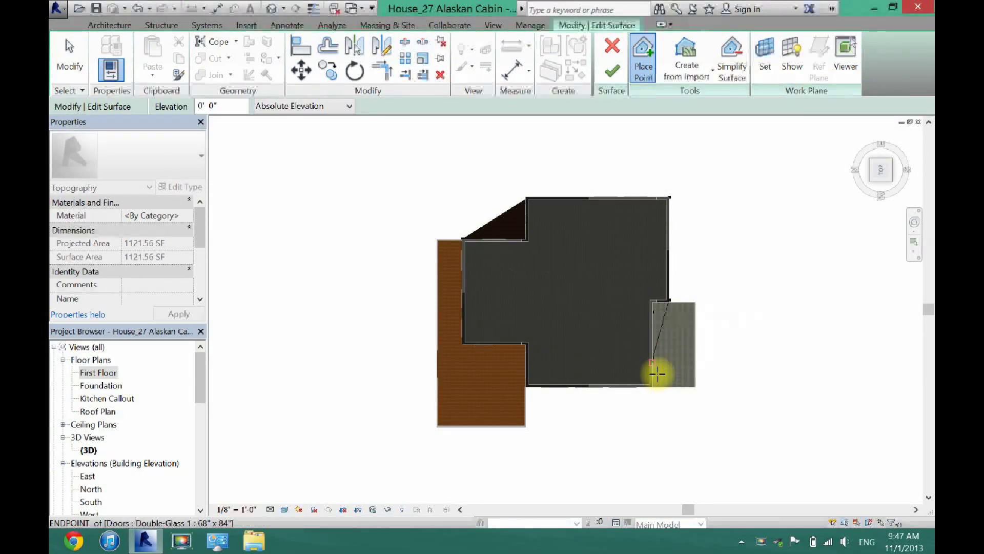
pyautogui.click(659, 385)
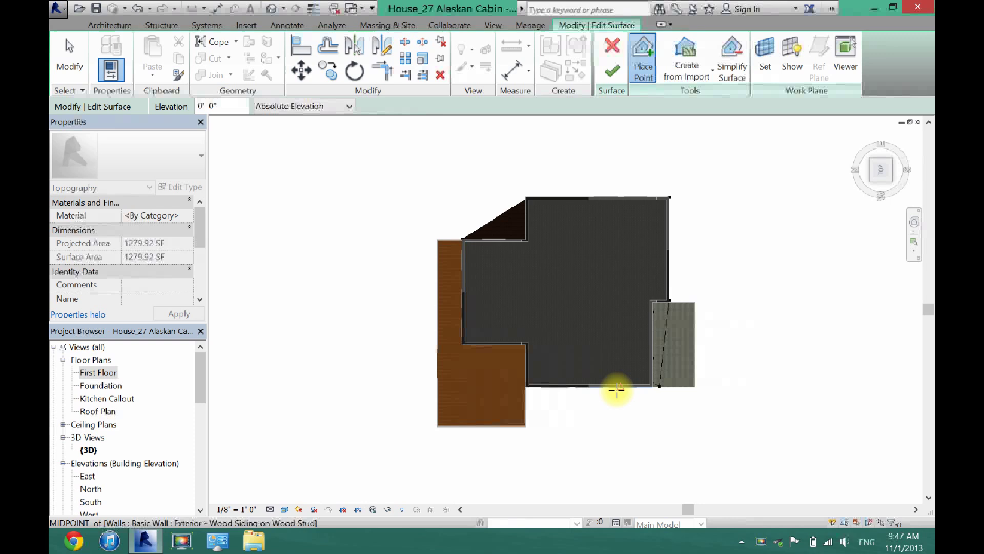
pyautogui.click(578, 392)
pyautogui.click(524, 392)
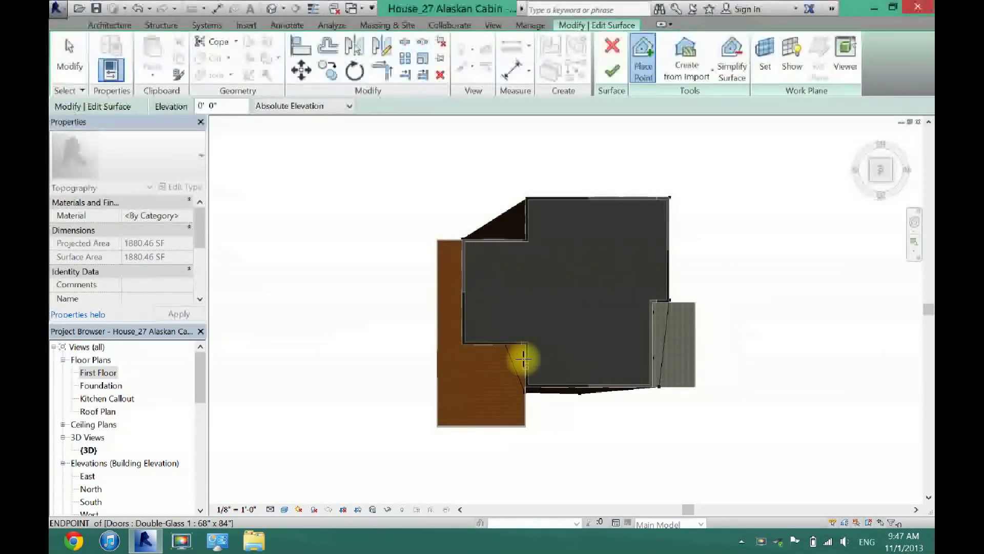
pyautogui.click(472, 348)
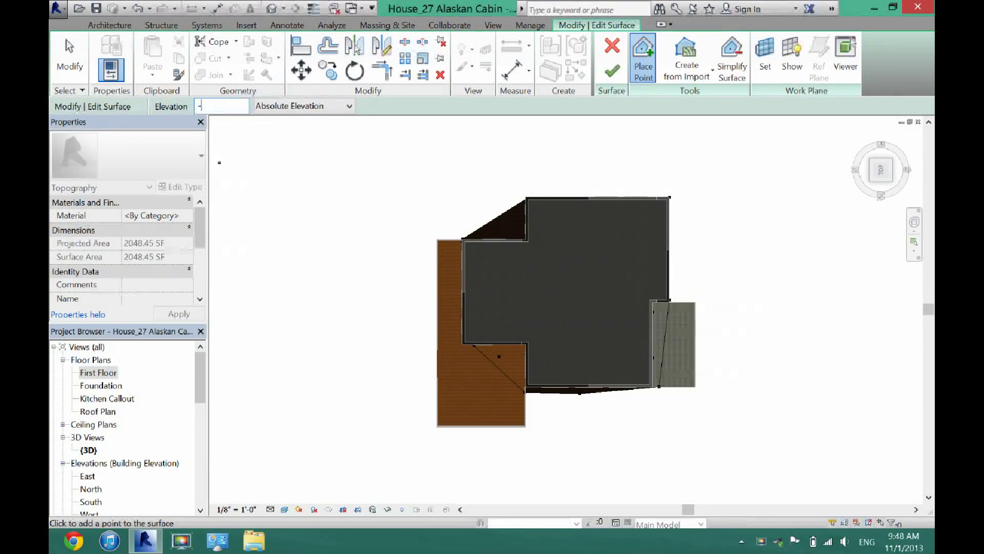
# - Place a ring of surface points at -1' 0" elevation around the sides of the cabin away from the deck
pyautogui.click(529, 152)
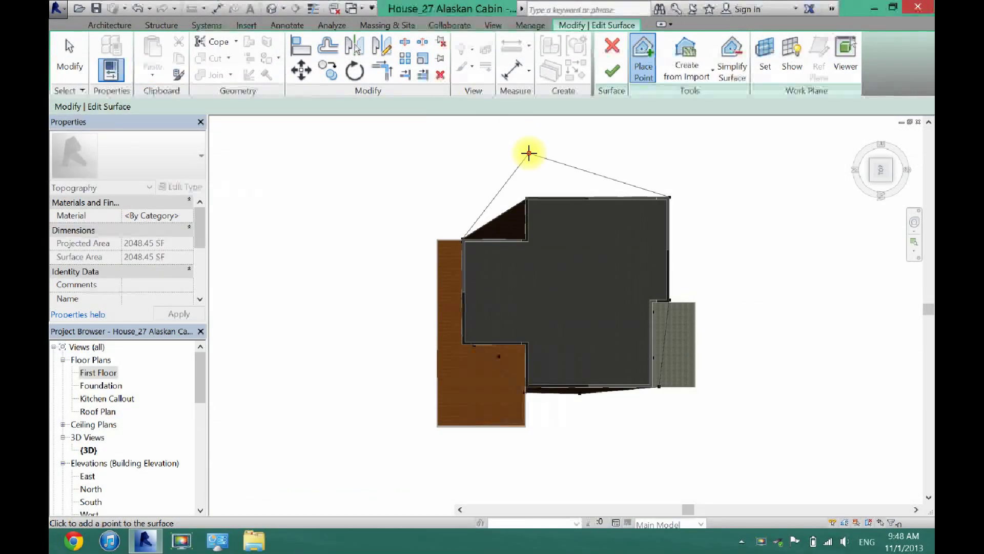
pyautogui.click(619, 144)
pyautogui.click(683, 165)
pyautogui.click(732, 191)
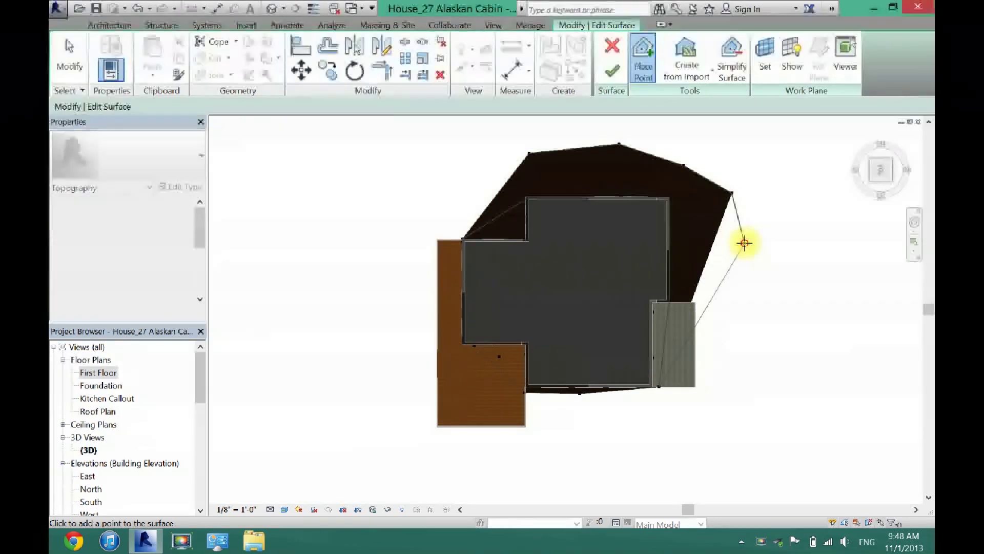
pyautogui.click(745, 242)
pyautogui.click(749, 328)
pyautogui.click(746, 370)
pyautogui.click(737, 402)
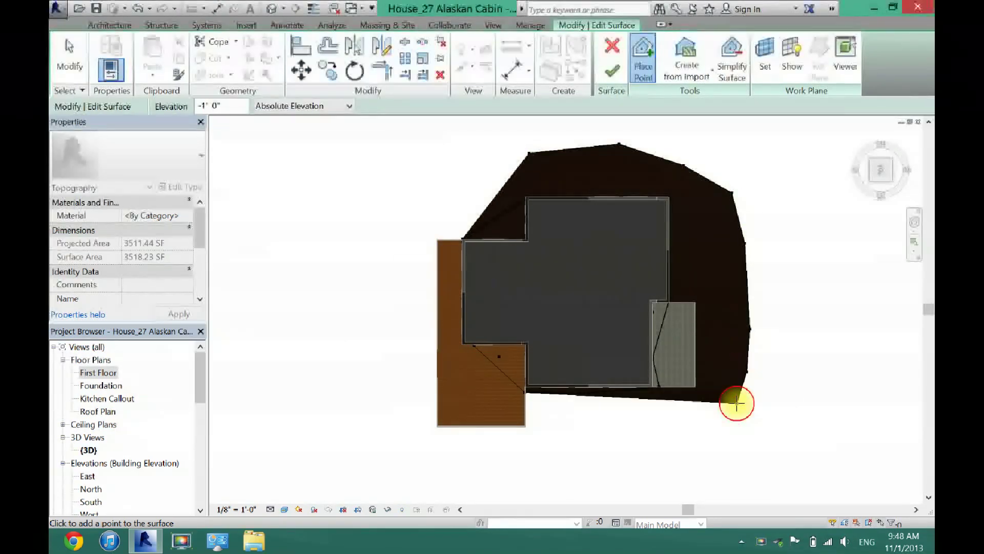
pyautogui.click(714, 413)
pyautogui.click(682, 410)
pyautogui.click(647, 435)
pyautogui.click(601, 443)
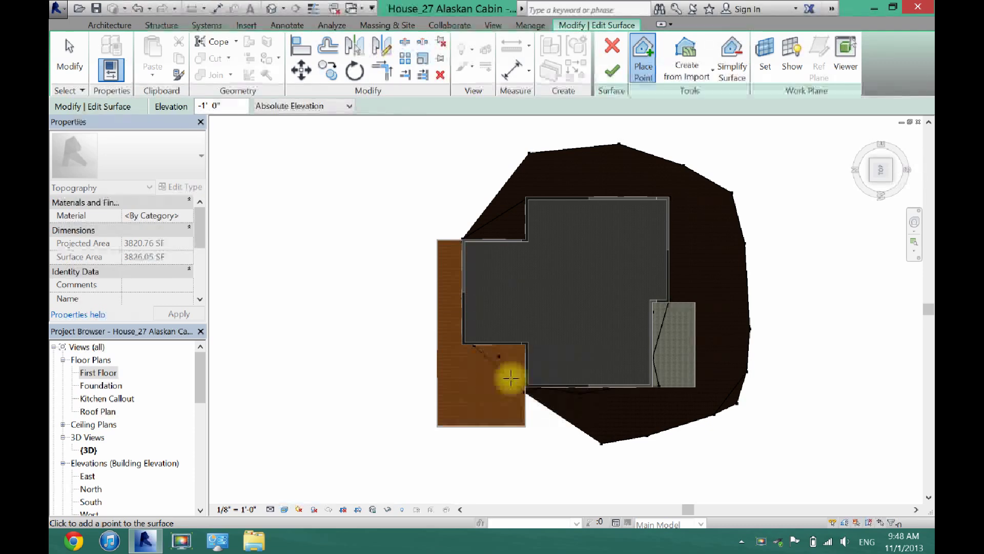
# - Place surface points at -10' 0" elevation around the deck side of the cabin and end point placement
pyautogui.scroll(-2, 510, 378)
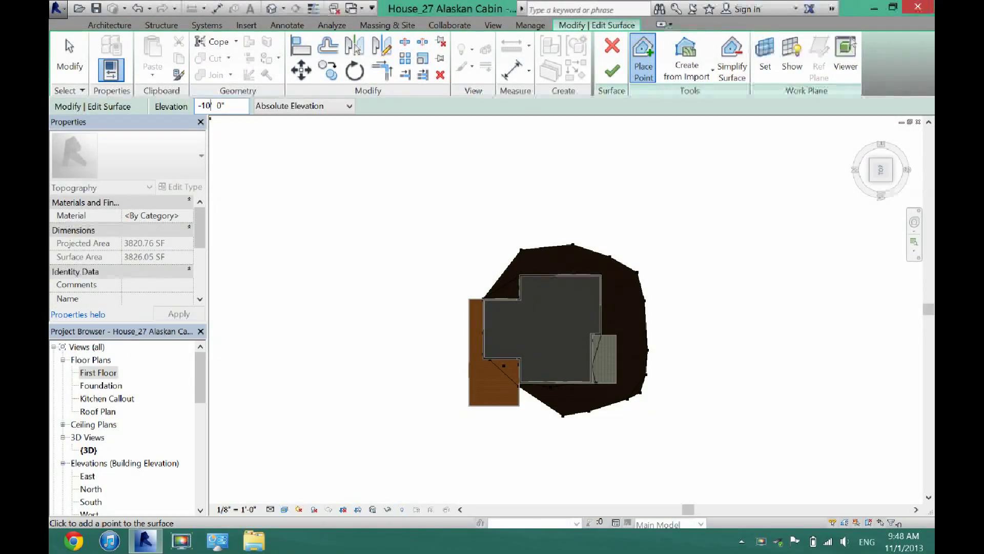
pyautogui.click(511, 415)
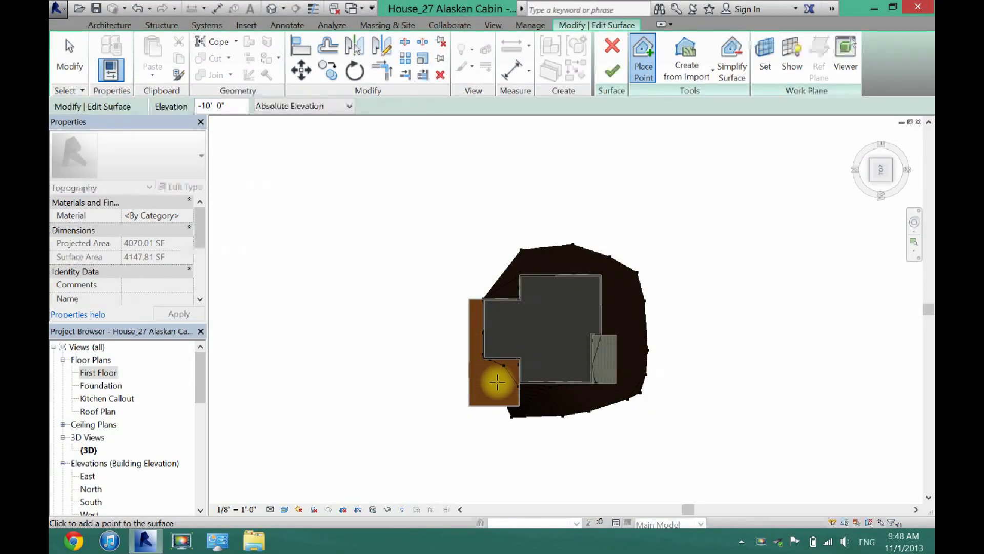
pyautogui.click(469, 368)
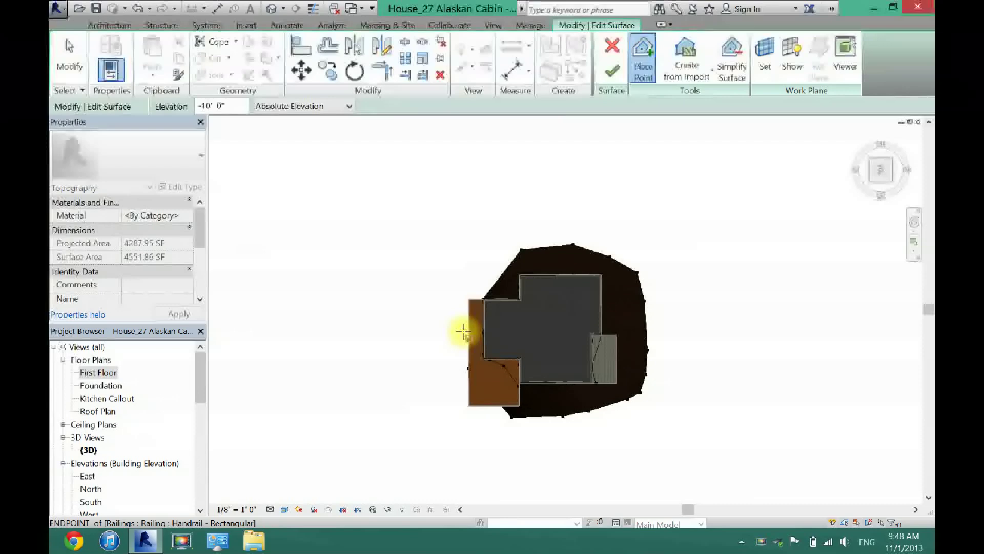
pyautogui.click(455, 317)
pyautogui.click(465, 281)
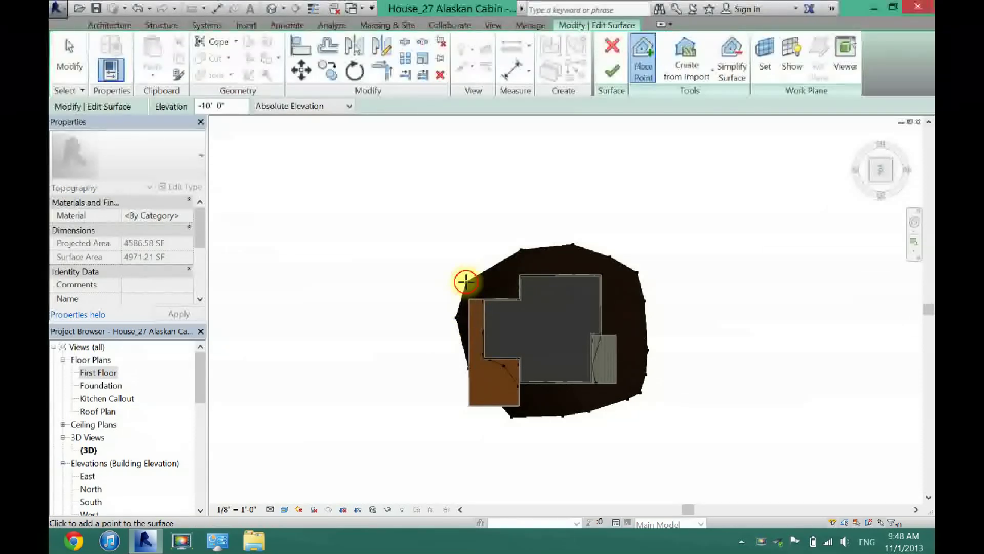
pyautogui.press('Escape')
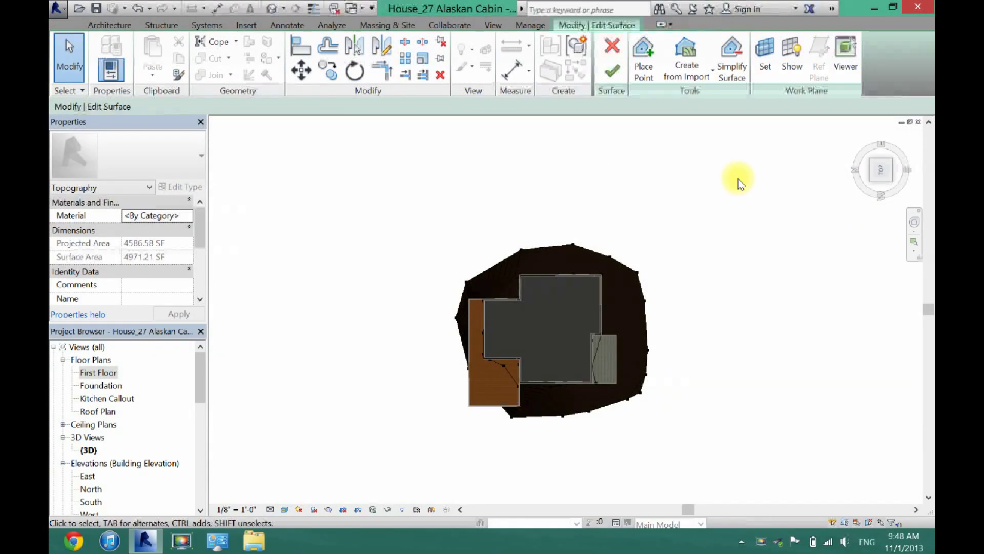
# - Add an outer row of surface points at -30' 0" elevation beyond the deck side to form the steep slope
pyautogui.click(881, 180)
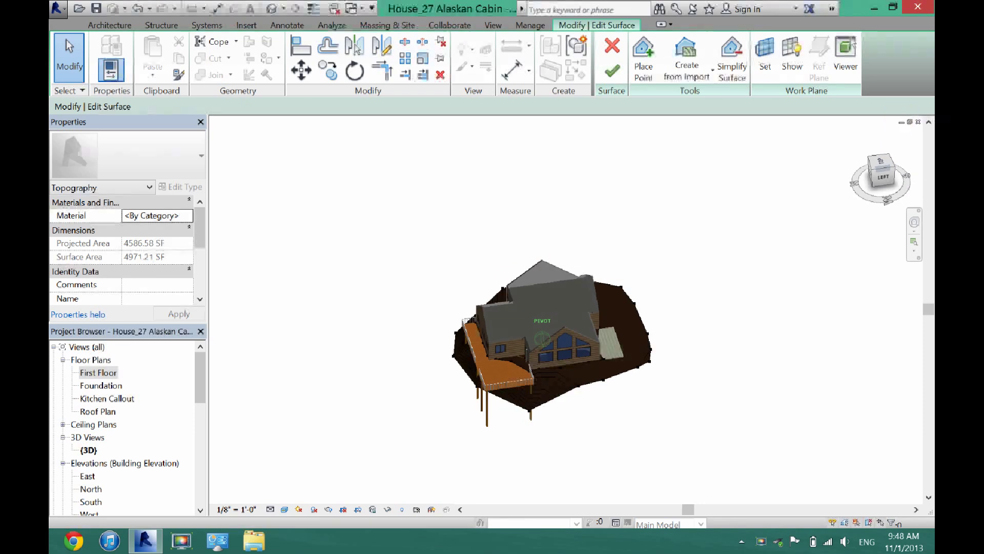
pyautogui.click(882, 184)
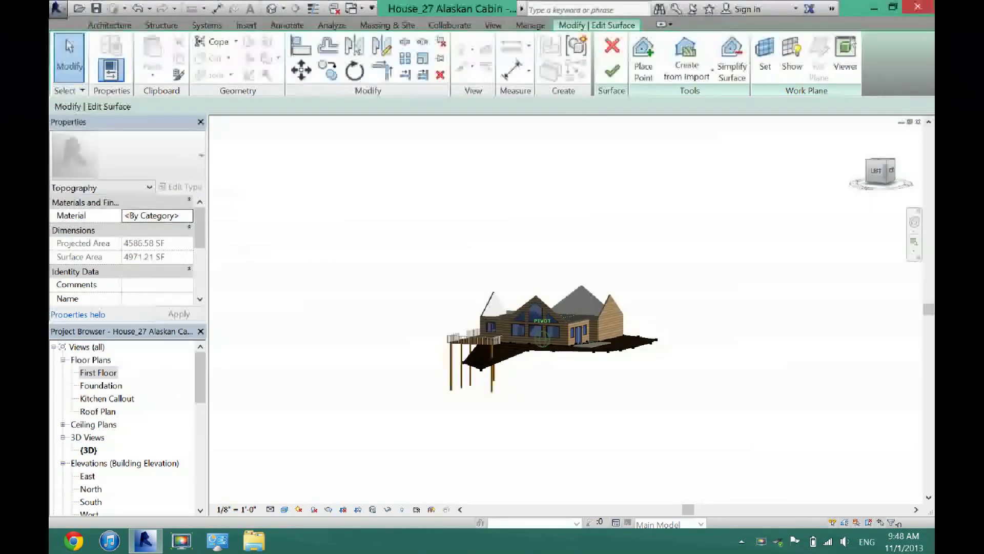
pyautogui.click(883, 165)
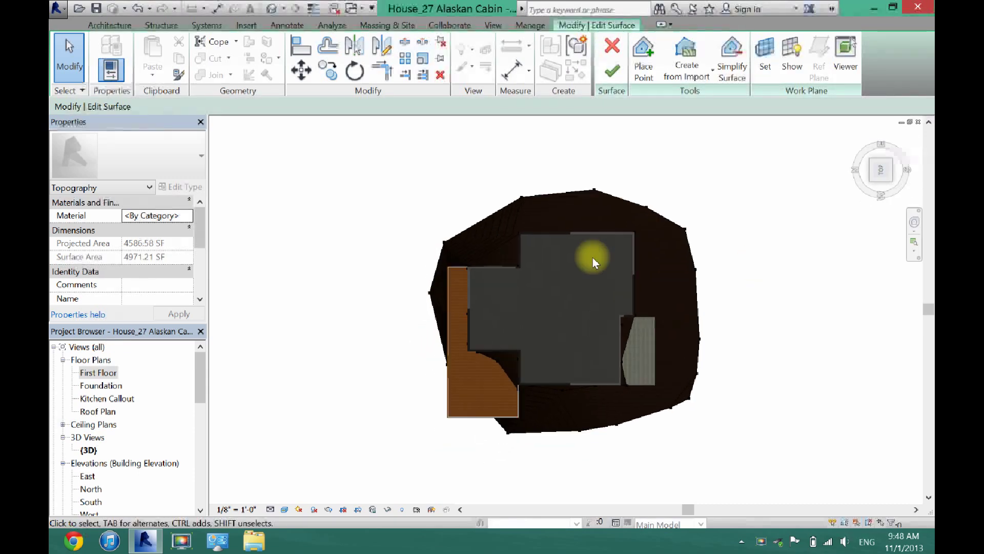
pyautogui.scroll(-2, 593, 258)
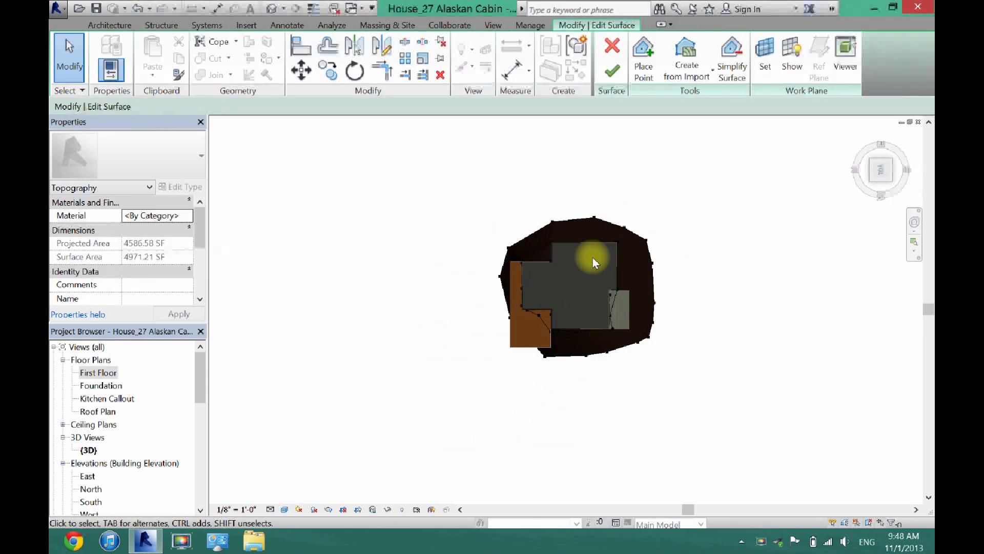
pyautogui.click(644, 67)
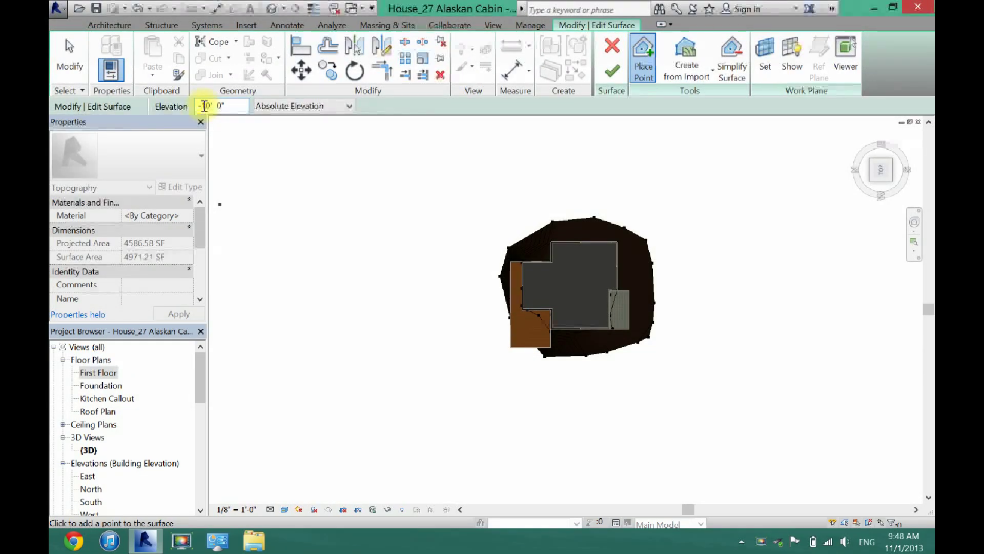
pyautogui.click(451, 294)
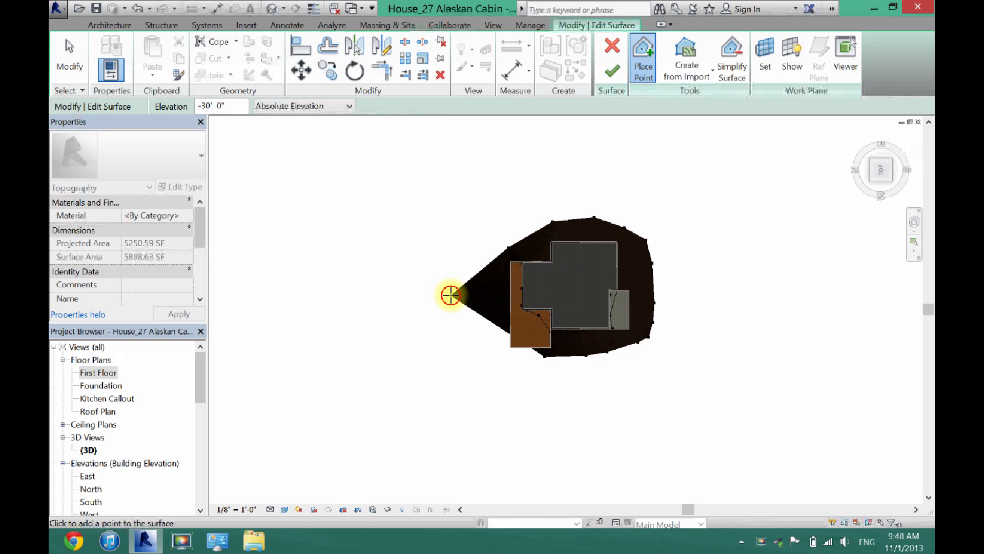
pyautogui.click(451, 346)
pyautogui.click(472, 378)
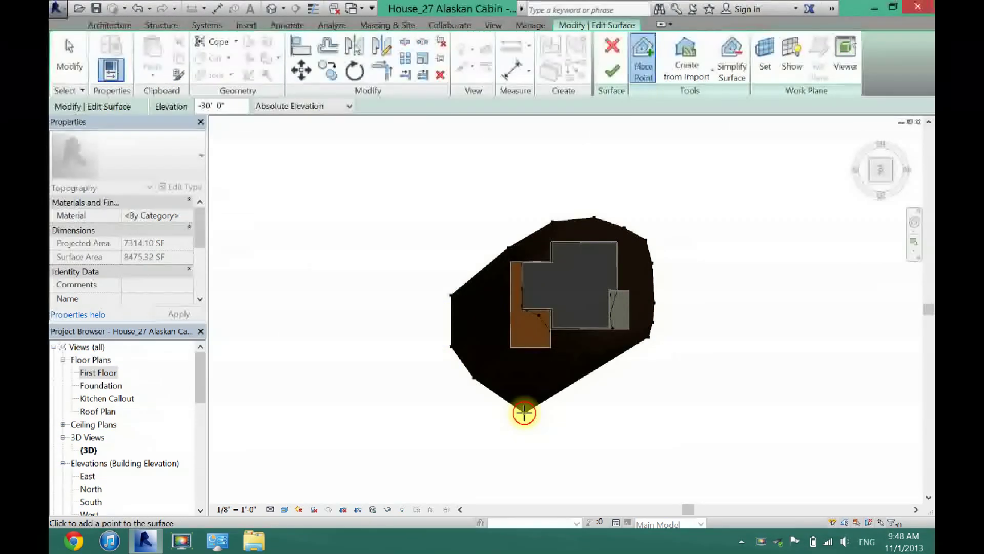
pyautogui.click(543, 437)
pyautogui.click(462, 261)
pyautogui.click(469, 232)
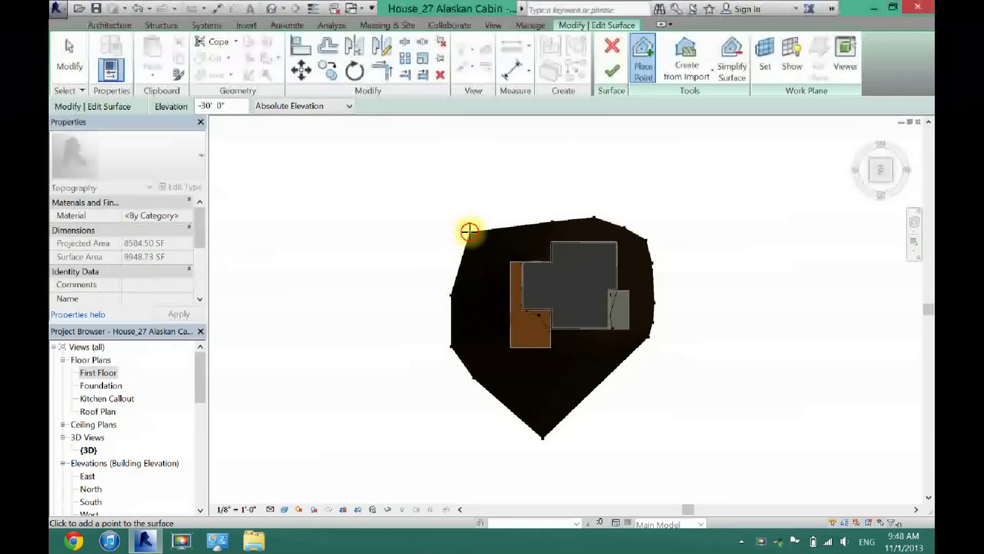
# - Add an outer ring of surface points at -3' 0" elevation beyond the sides of the cabin away from the deck
pyautogui.click(212, 107)
pyautogui.press('BackSpace')
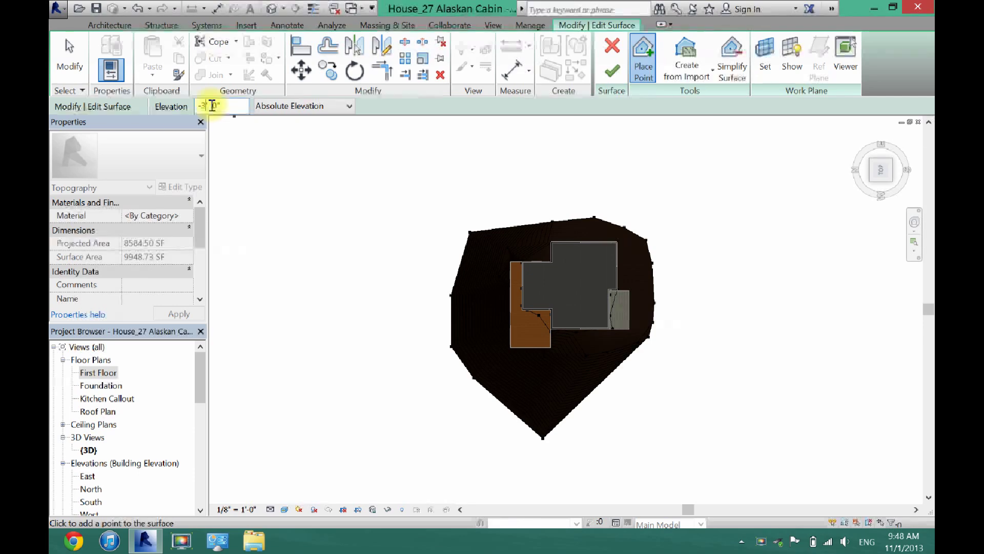
pyautogui.click(564, 160)
pyautogui.click(634, 161)
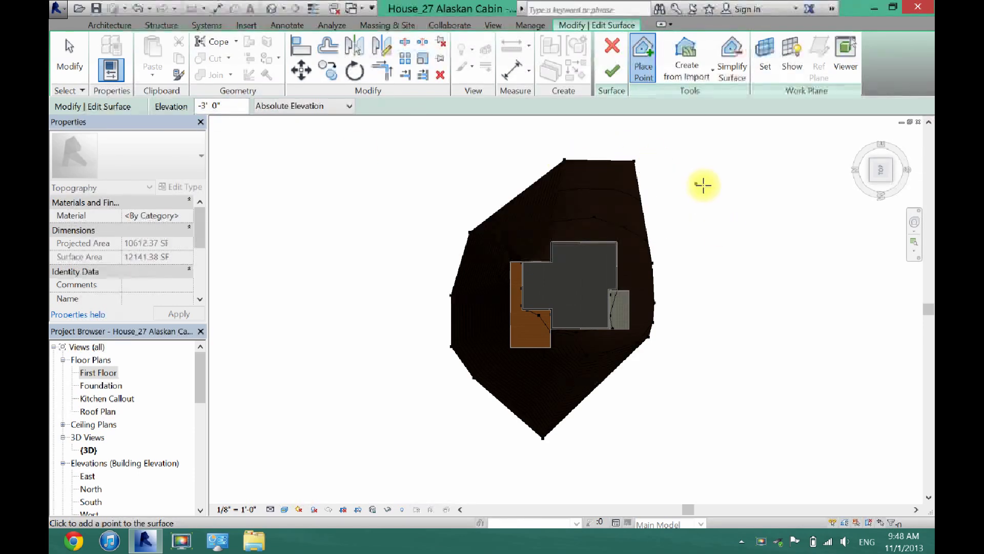
pyautogui.click(704, 185)
pyautogui.click(730, 241)
pyautogui.click(729, 292)
pyautogui.click(729, 361)
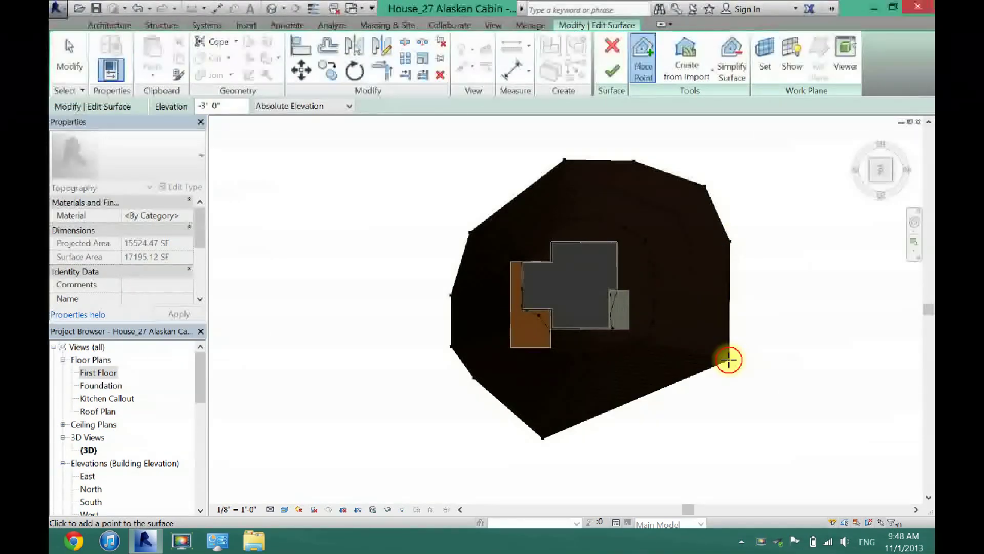
pyautogui.click(672, 412)
pyautogui.click(653, 472)
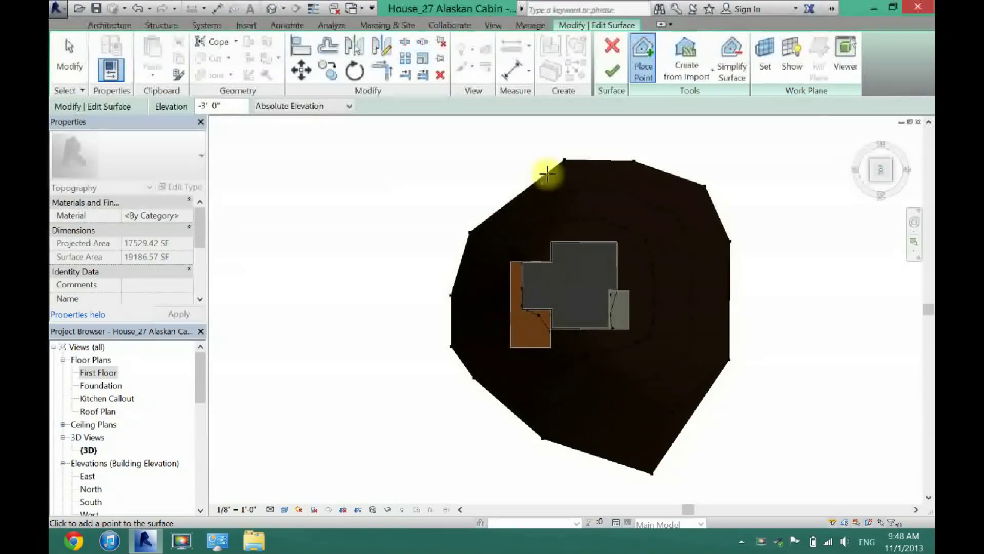
# - Complete the -3' 0" outer ring with one more point, and add a row of -50' 0" points beyond the deck side
pyautogui.click(523, 167)
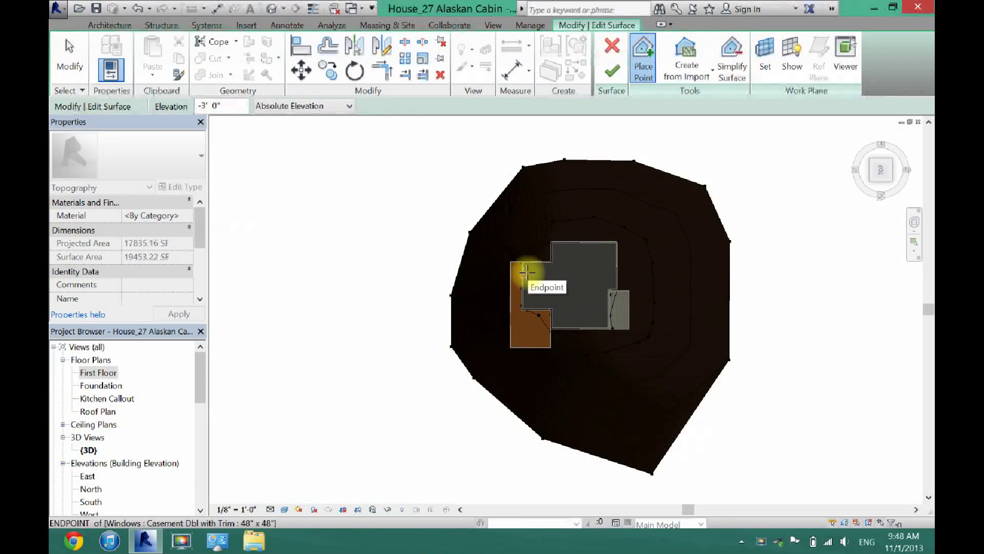
pyautogui.click(204, 107)
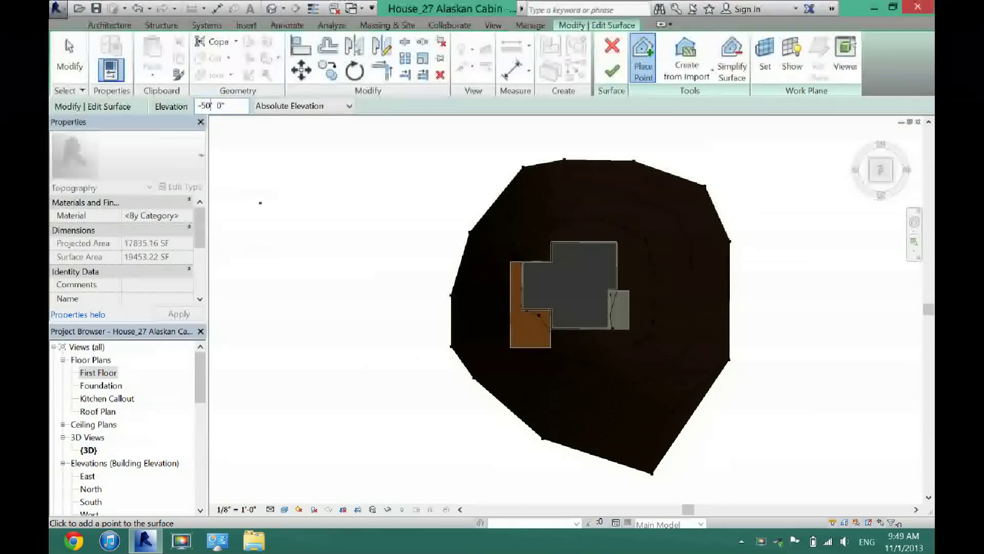
pyautogui.click(367, 239)
pyautogui.click(369, 373)
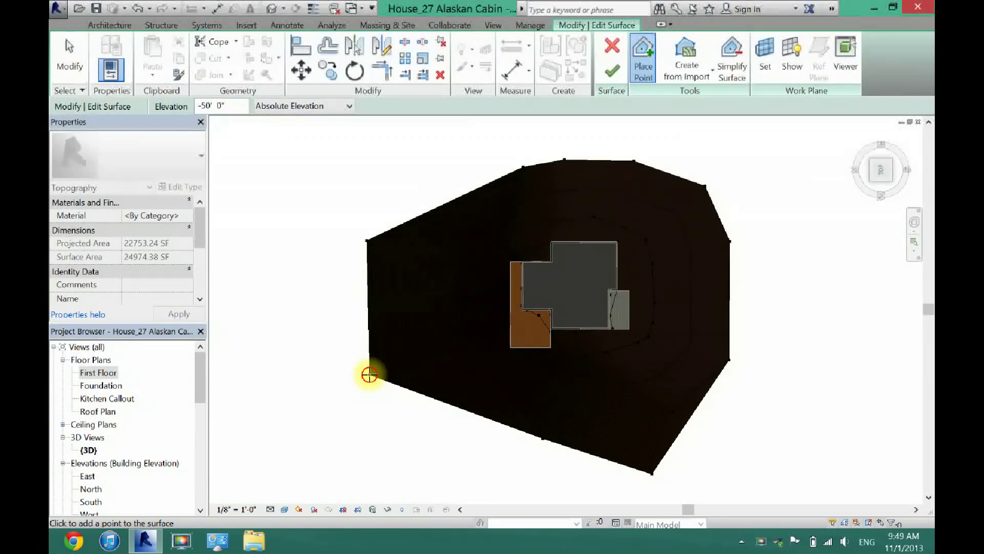
pyautogui.click(399, 429)
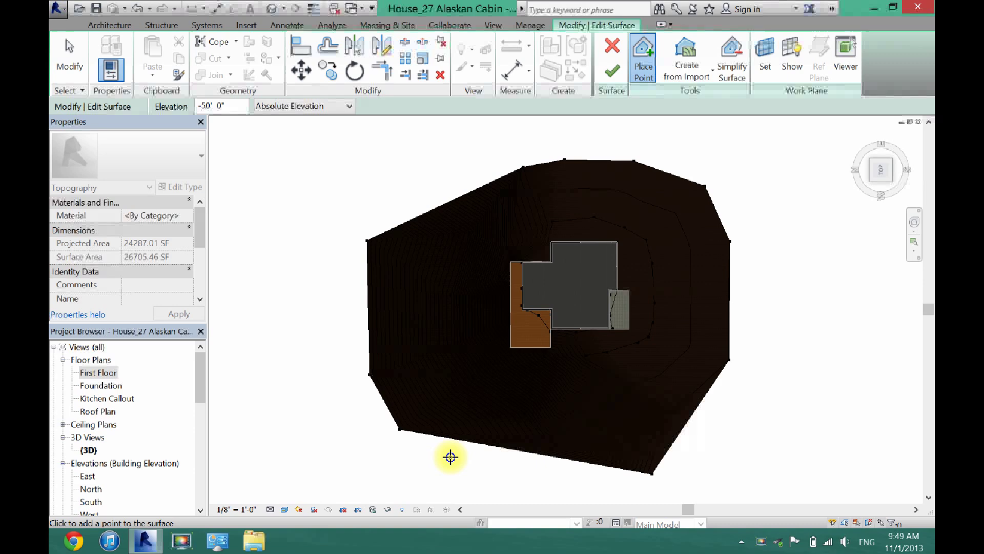
pyautogui.rightClick(451, 456)
pyautogui.click(475, 481)
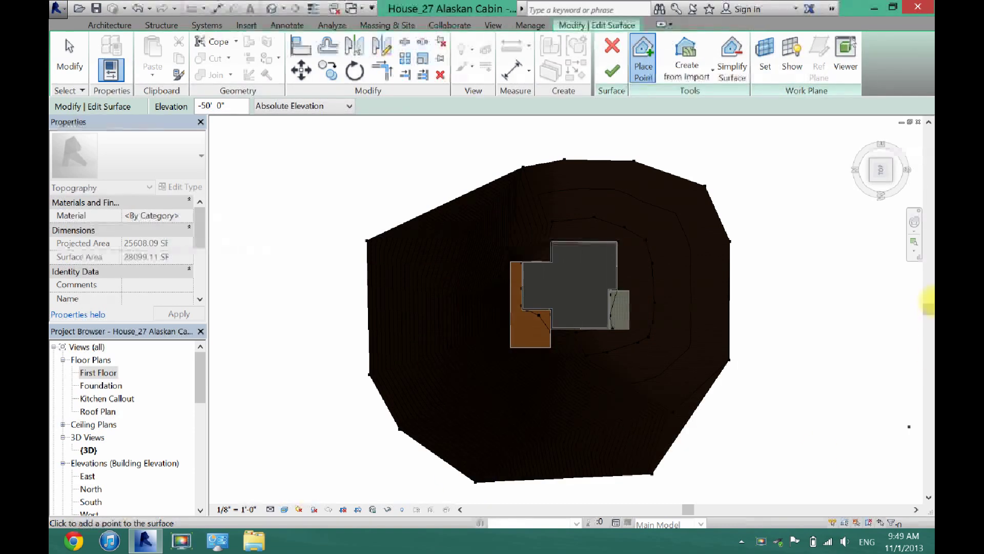
# - Extend the low ground at -50' 0" with points below the cabin in plan and a more distant row beyond the deck
pyautogui.moveTo(927, 307); pyautogui.dragTo(928, 384)
pyautogui.click(489, 293)
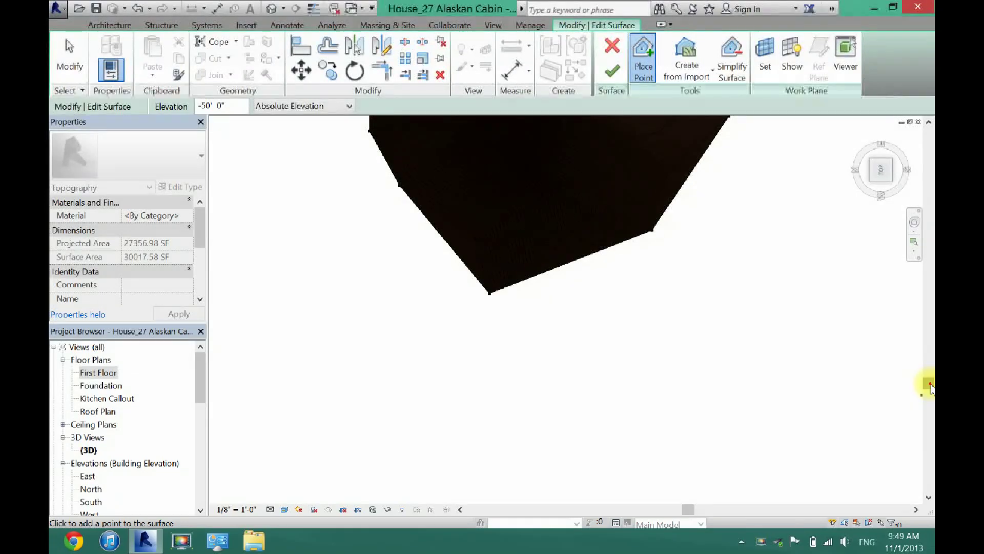
pyautogui.moveTo(928, 385); pyautogui.dragTo(927, 341)
pyautogui.scroll(-2, 685, 341)
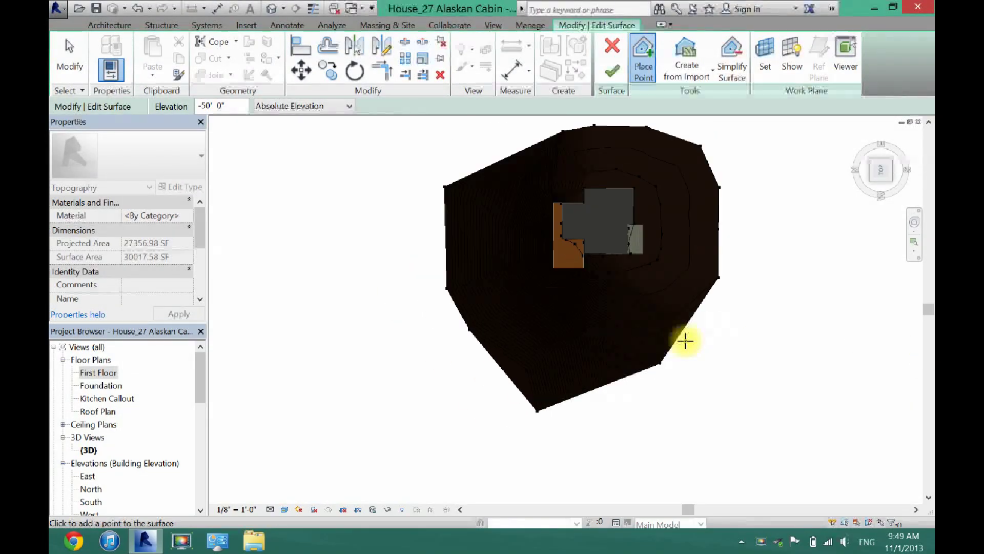
pyautogui.click(457, 135)
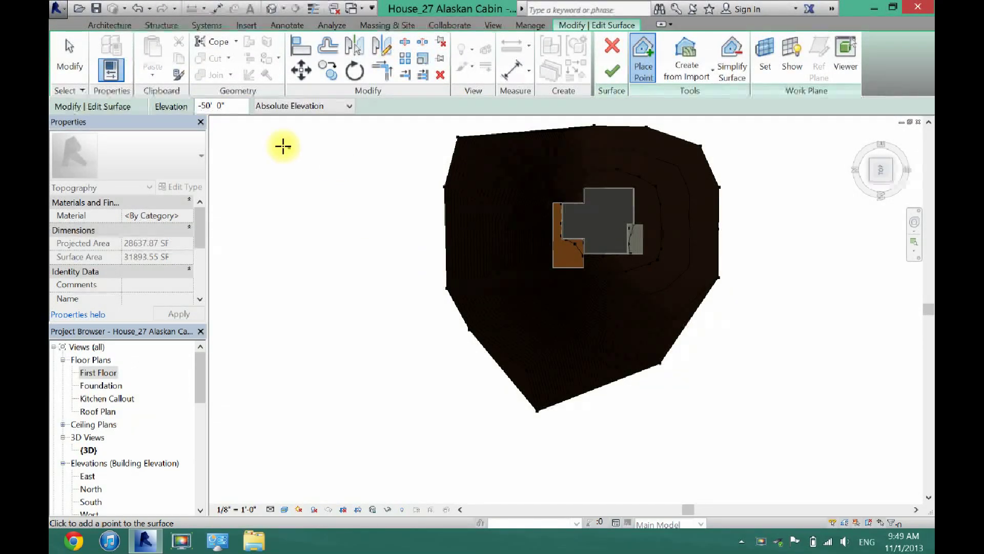
pyautogui.click(245, 135)
pyautogui.click(285, 391)
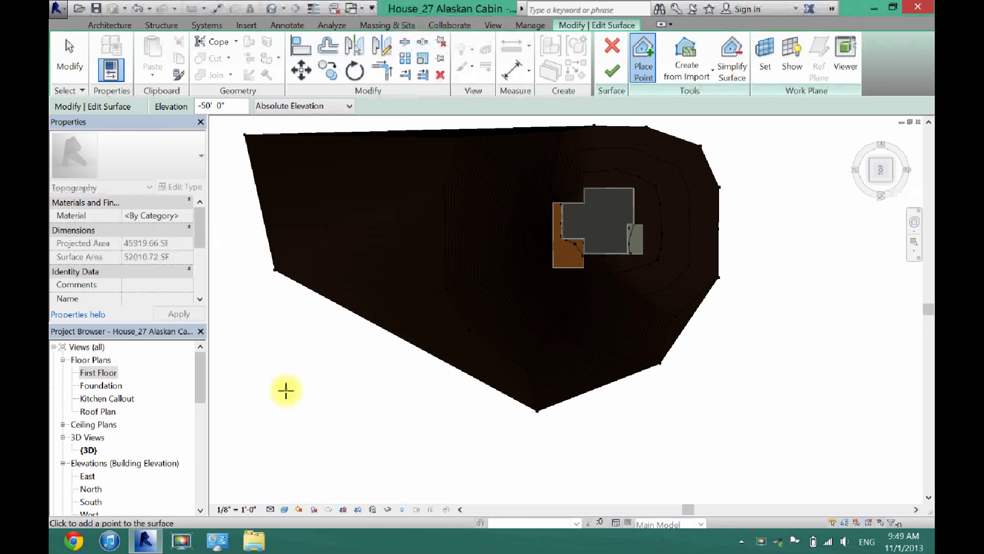
pyautogui.click(301, 455)
# - Display the view in Wireframe and add two -50' 0" points along the upper edge of the terrain beyond the deck side
pyautogui.click(284, 510)
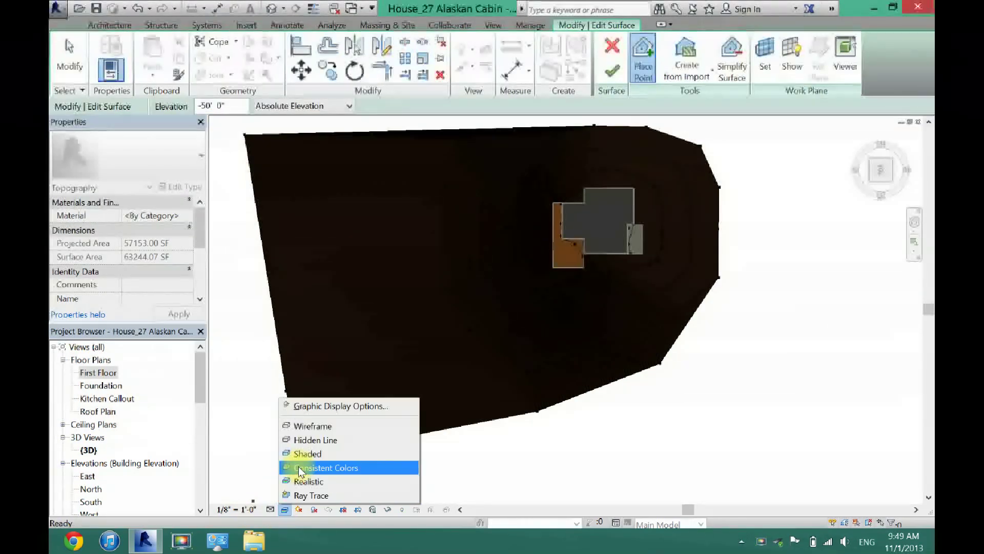
pyautogui.click(315, 429)
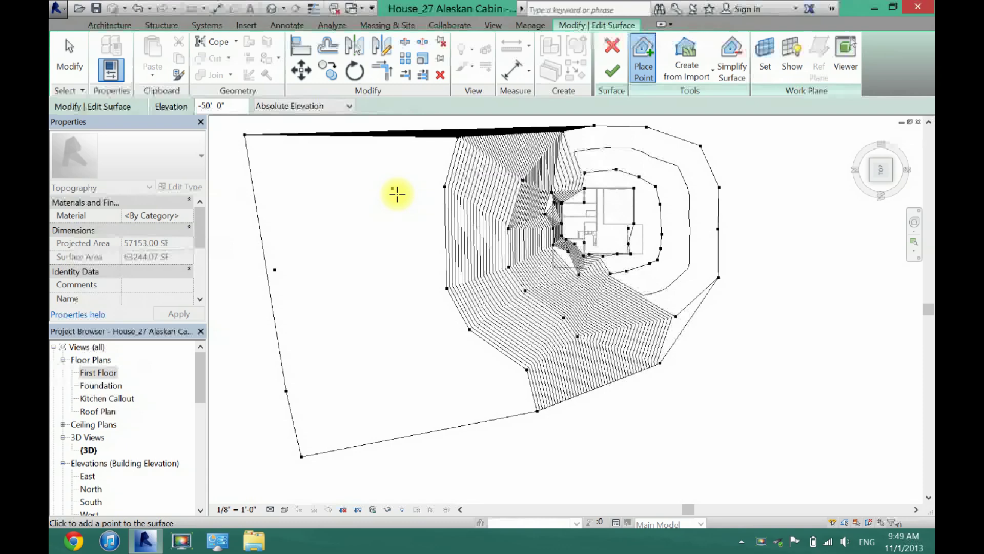
pyautogui.click(919, 428)
pyautogui.click(921, 318)
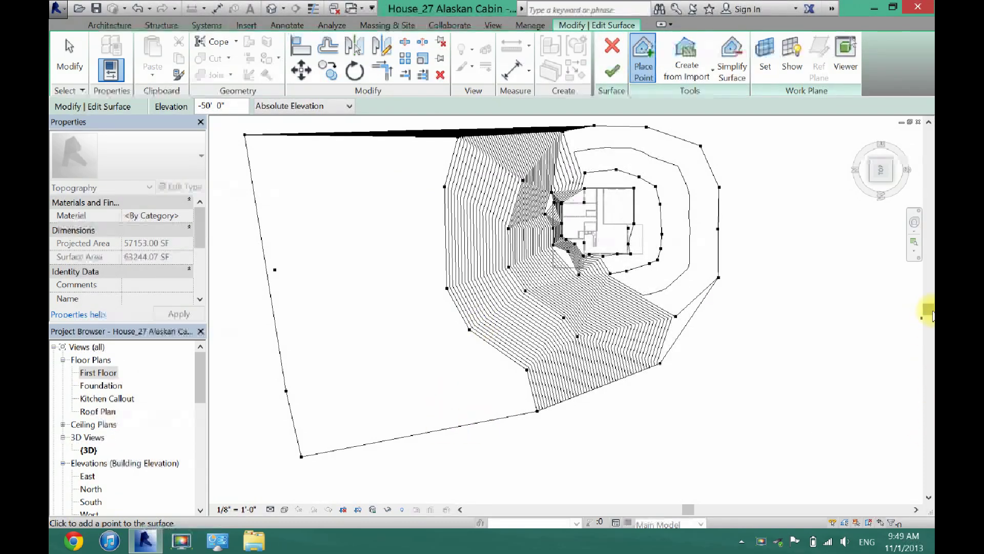
pyautogui.click(375, 119)
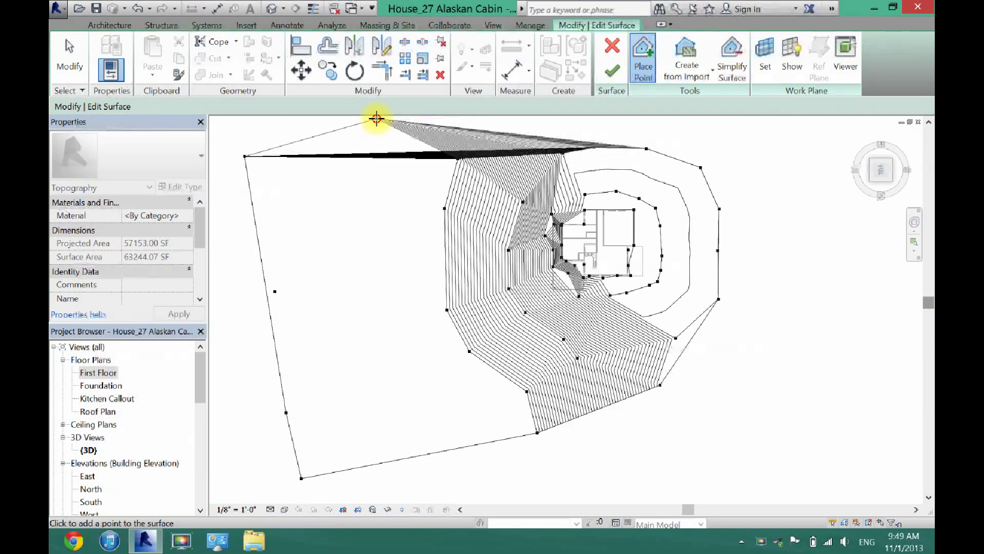
pyautogui.click(432, 119)
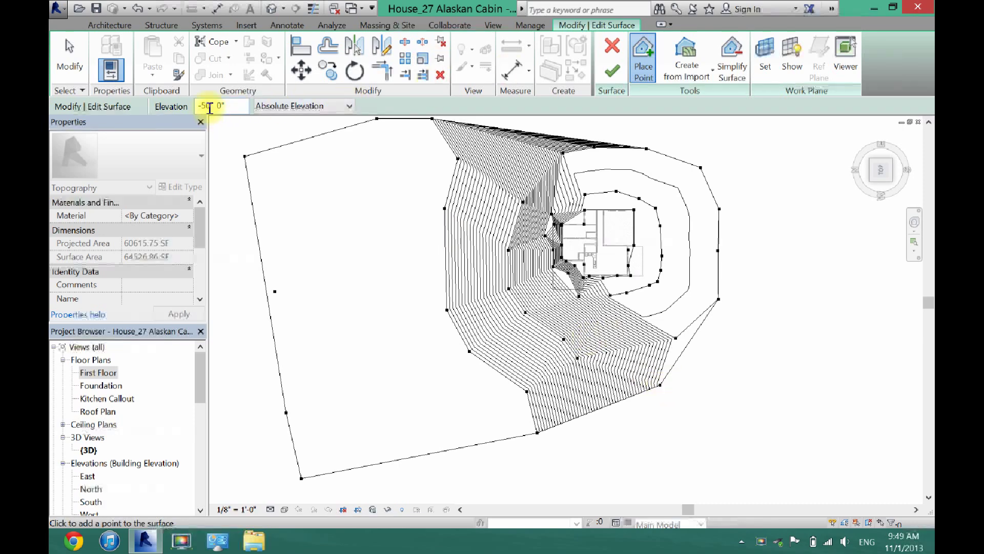
# - Place a wide arc of seven -50' 0" points far out around the deck side of the surface
pyautogui.scroll(-5, 325, 246)
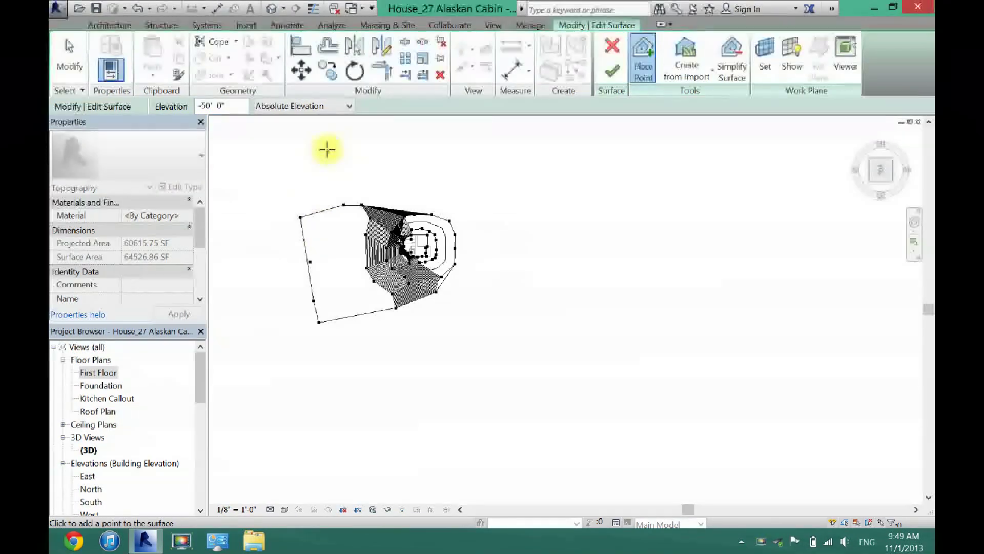
pyautogui.click(318, 138)
pyautogui.click(282, 153)
pyautogui.click(264, 250)
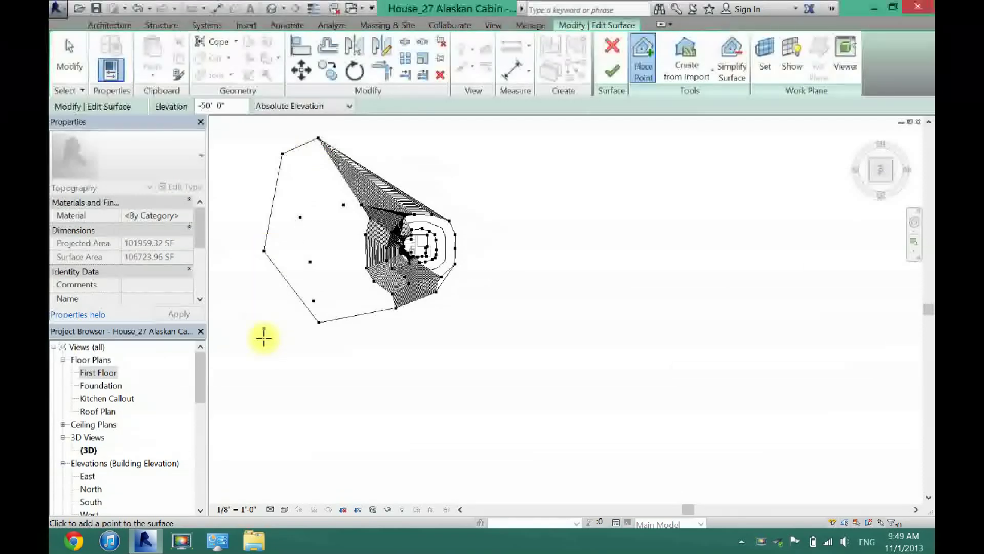
pyautogui.click(264, 342)
pyautogui.click(277, 385)
pyautogui.click(354, 405)
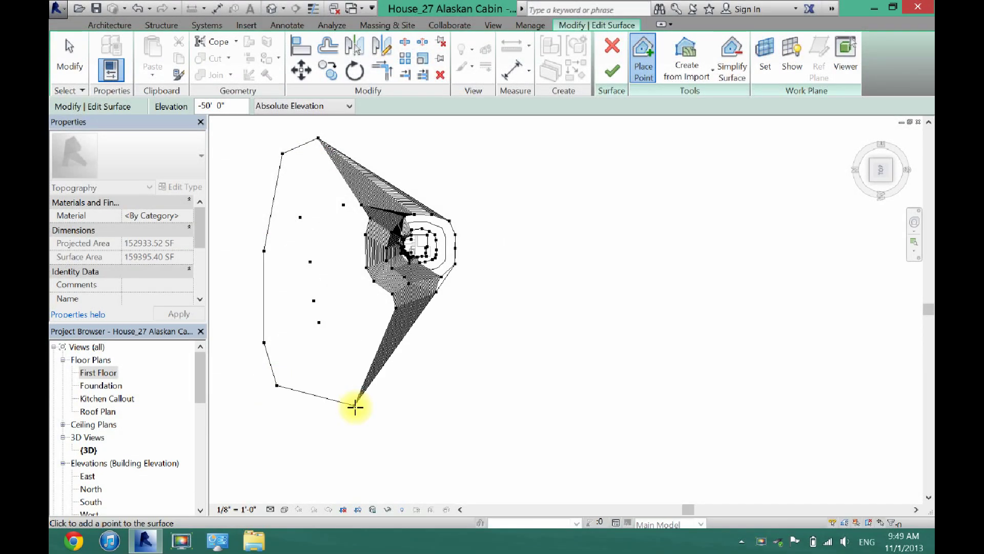
pyautogui.click(386, 445)
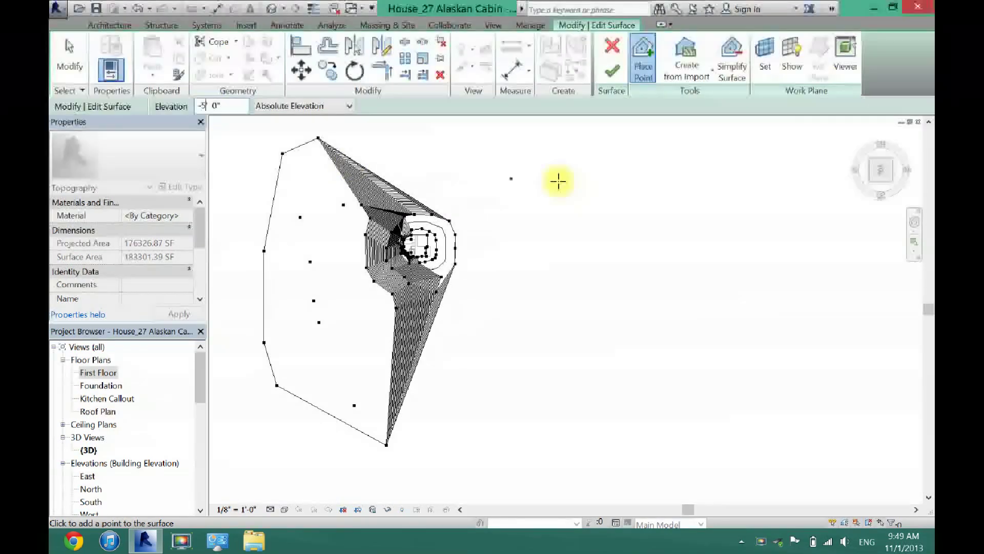
# - Add surface points at -5' 0" elevation far out opposite the deck side and along both edges of the steep slope
pyautogui.click(578, 144)
pyautogui.click(612, 251)
pyautogui.click(613, 376)
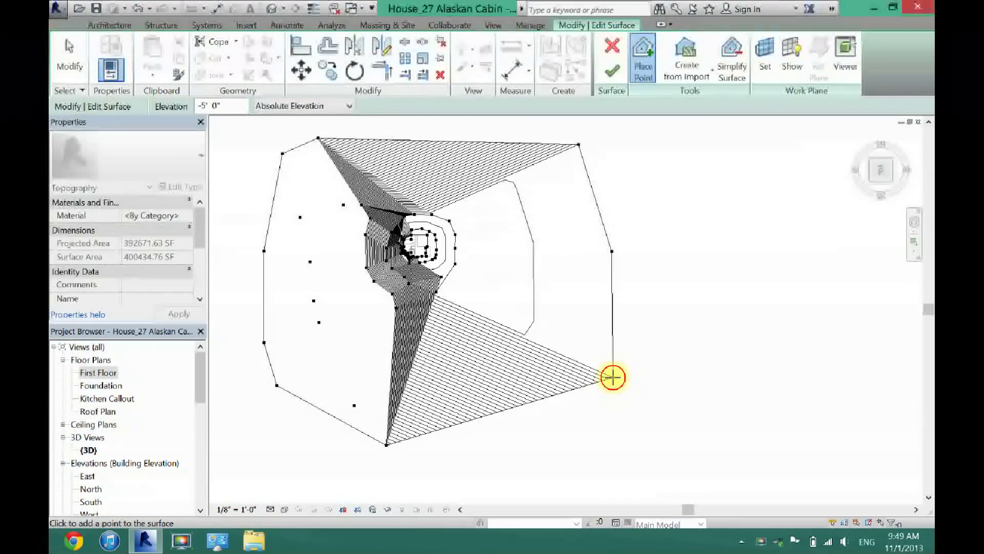
pyautogui.click(600, 462)
pyautogui.click(487, 410)
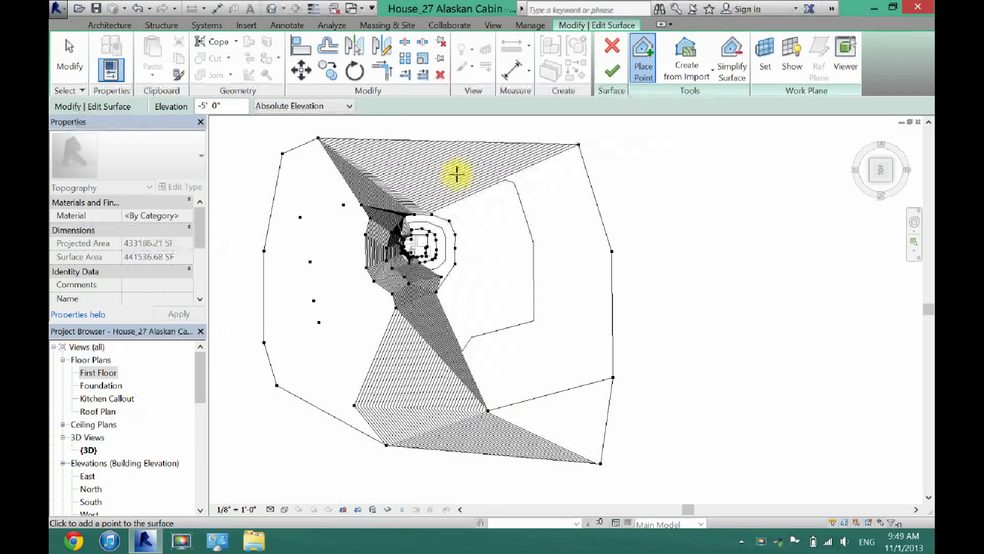
pyautogui.click(431, 154)
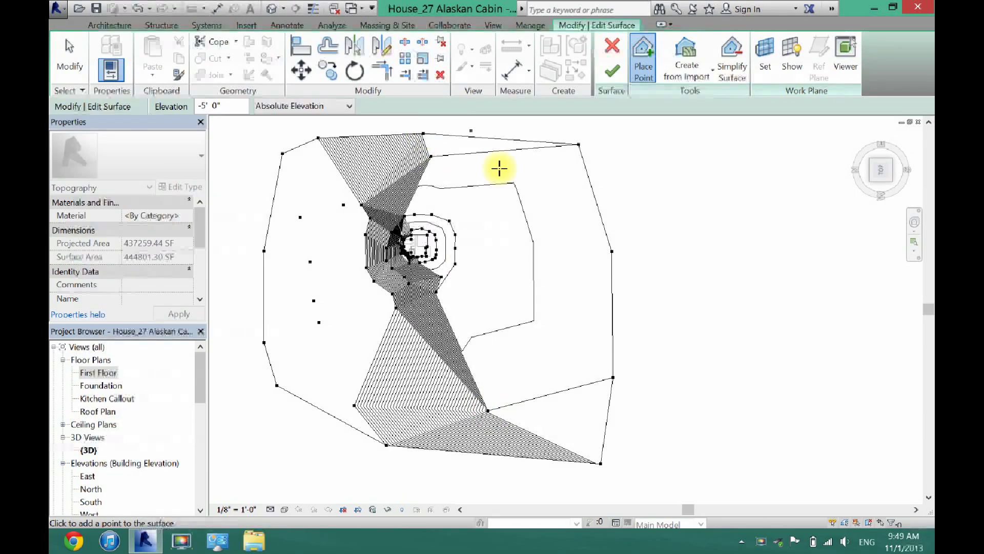
pyautogui.click(443, 361)
pyautogui.click(465, 417)
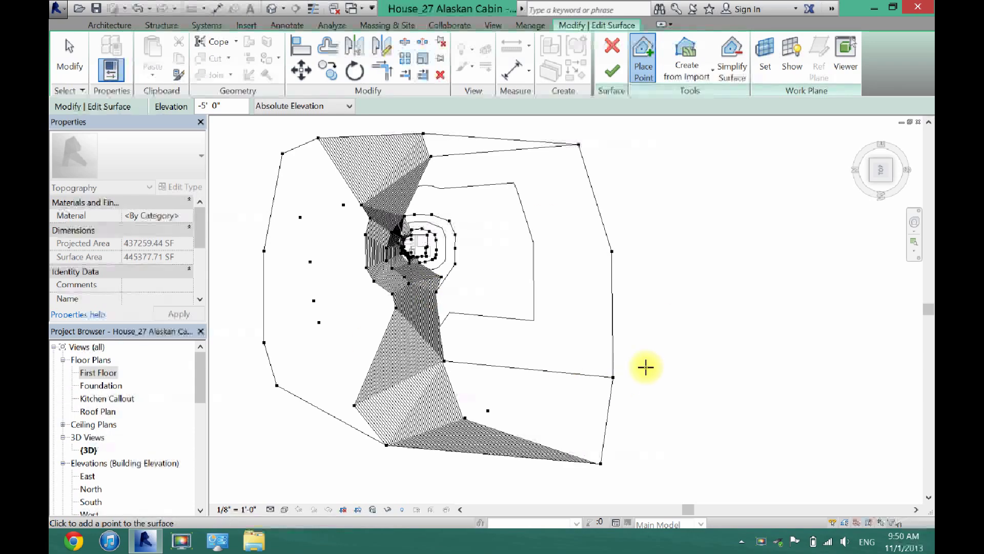
# - Place two parallel rows of three points at -1' 0" elevation extending outward from the cabin's side opposite the deck
pyautogui.scroll(2, 425, 253)
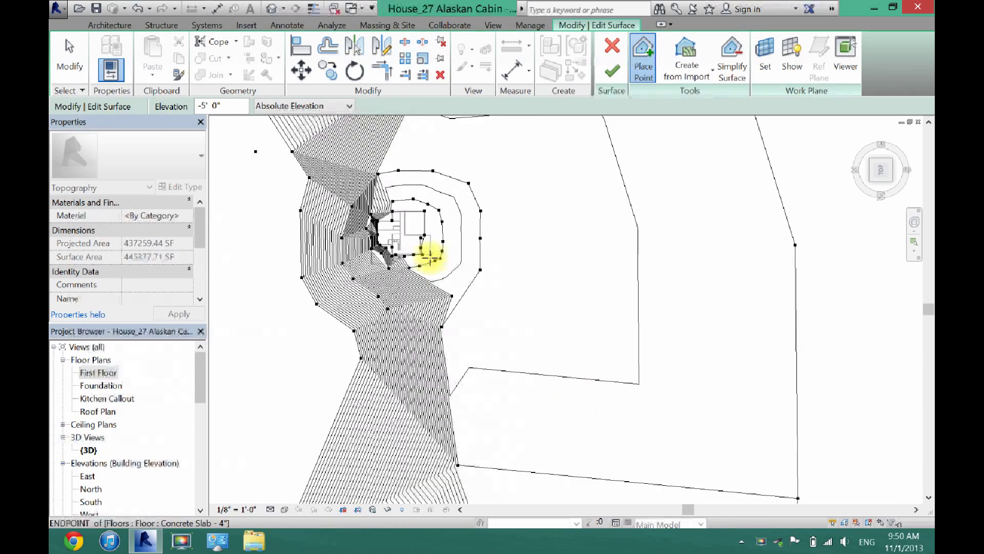
pyautogui.scroll(5, 430, 241)
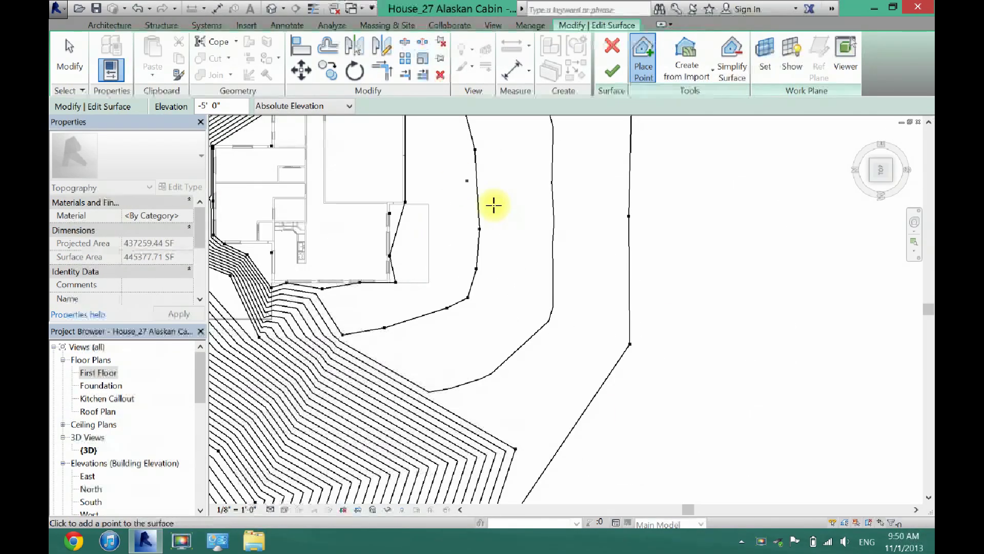
pyautogui.moveTo(928, 311); pyautogui.dragTo(929, 279)
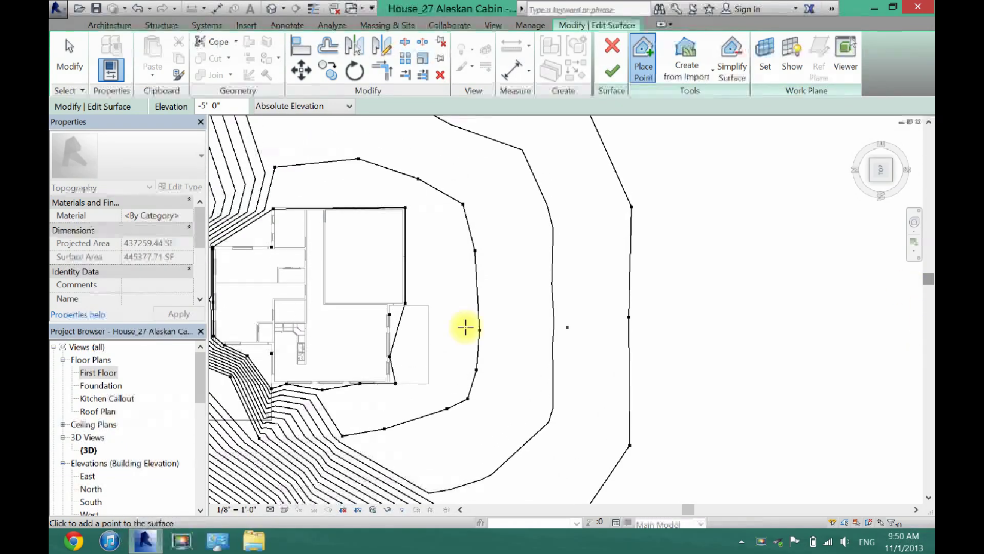
pyautogui.click(414, 230)
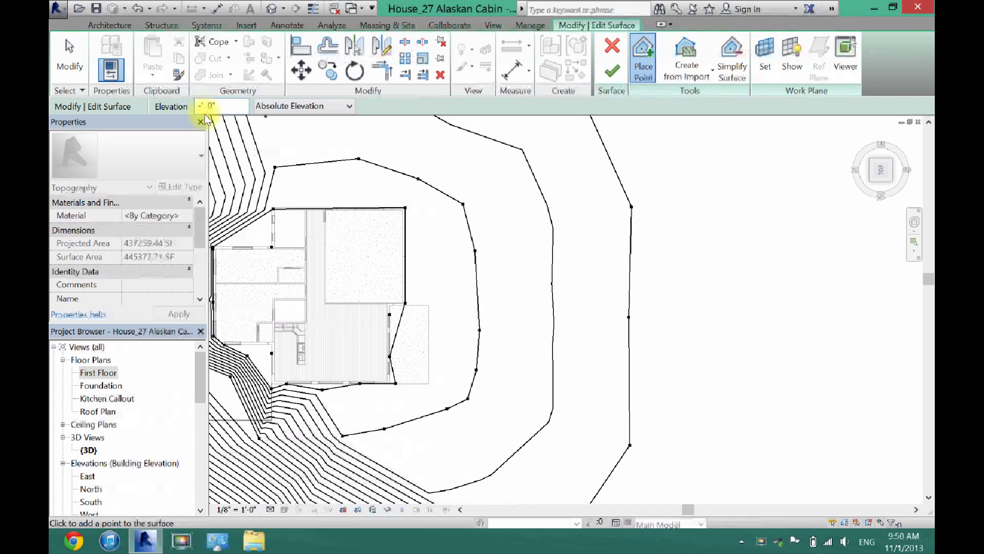
pyautogui.write('1')
pyautogui.click(524, 216)
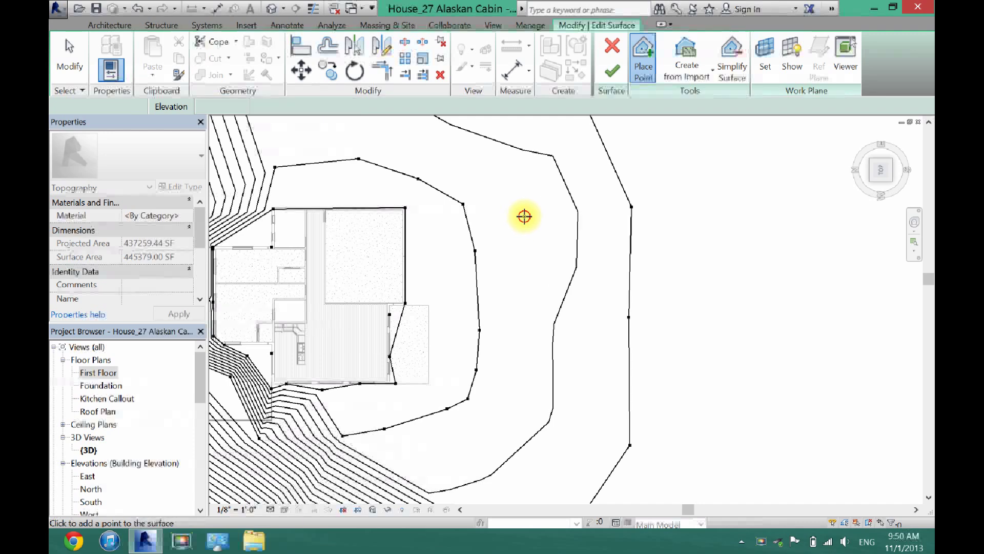
pyautogui.click(603, 219)
pyautogui.click(662, 223)
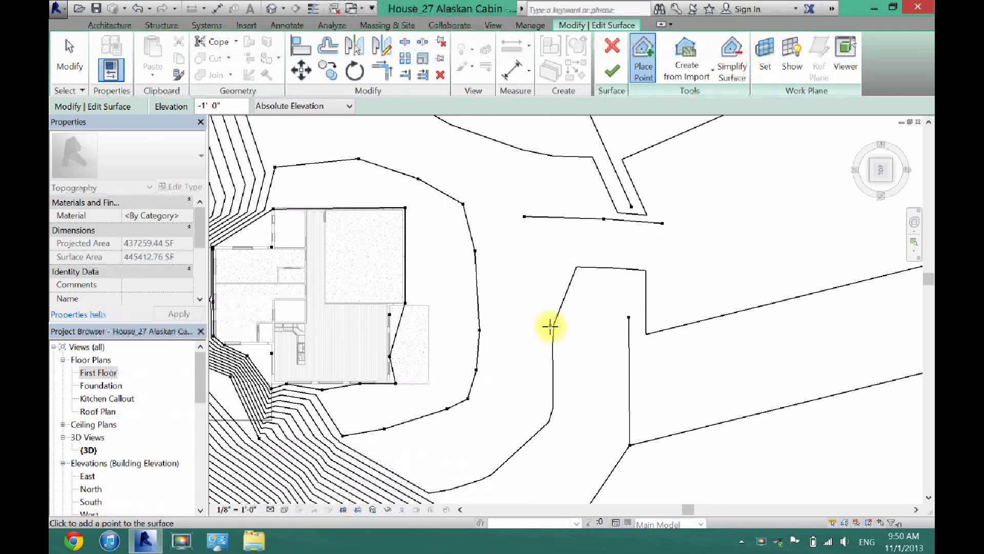
pyautogui.click(529, 343)
pyautogui.click(606, 342)
pyautogui.click(673, 330)
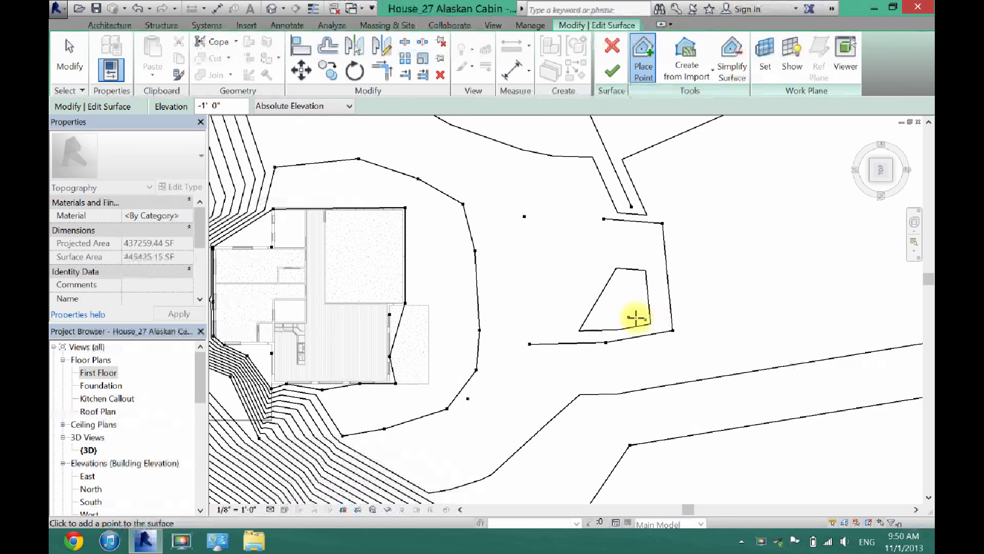
# - Add a -1' 0" point between the two rows and delete the adjacent -3' 0" ring point
pyautogui.click(630, 315)
pyautogui.click(69, 66)
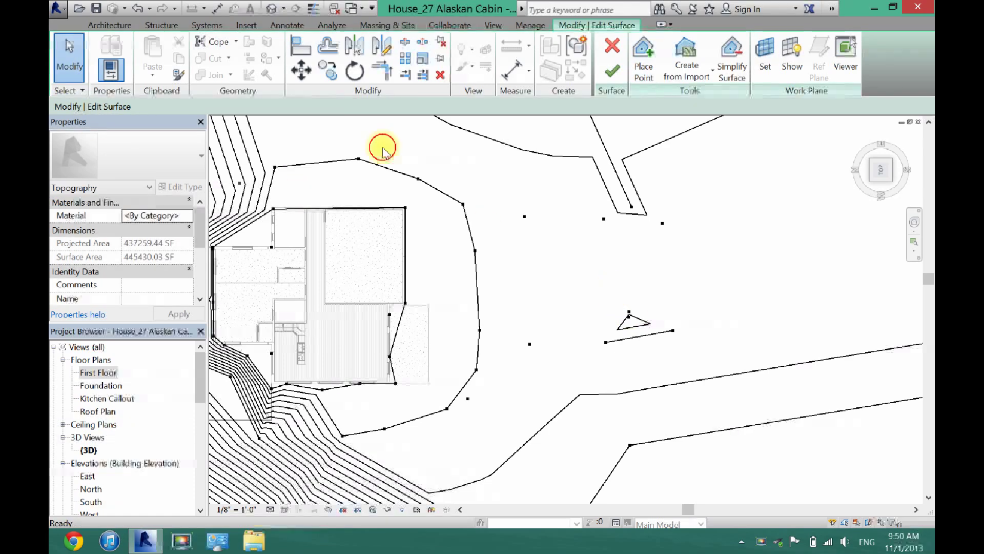
pyautogui.click(630, 318)
pyautogui.press('Delete')
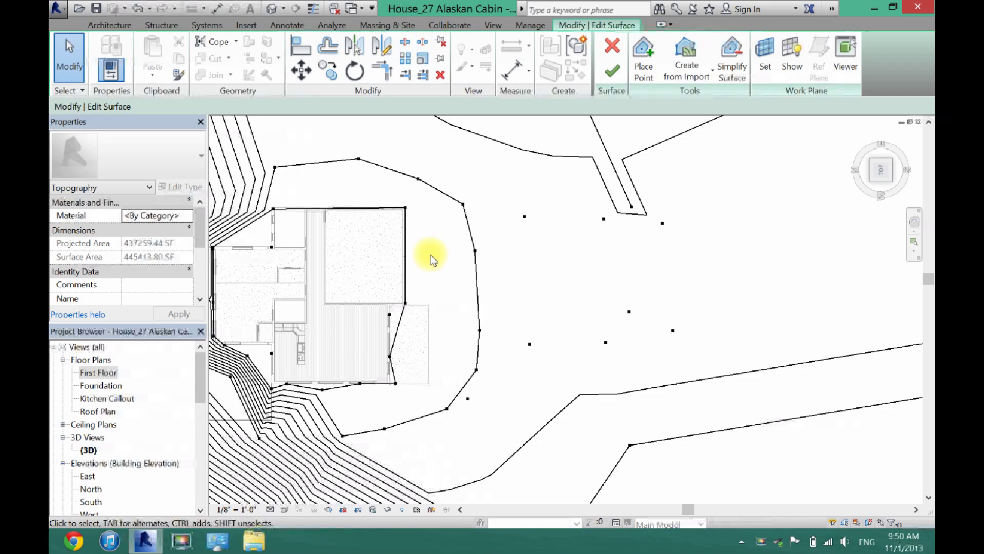
# - Finish editing the toposurface and check its contours around the cabin
pyautogui.scroll(-3, 603, 325)
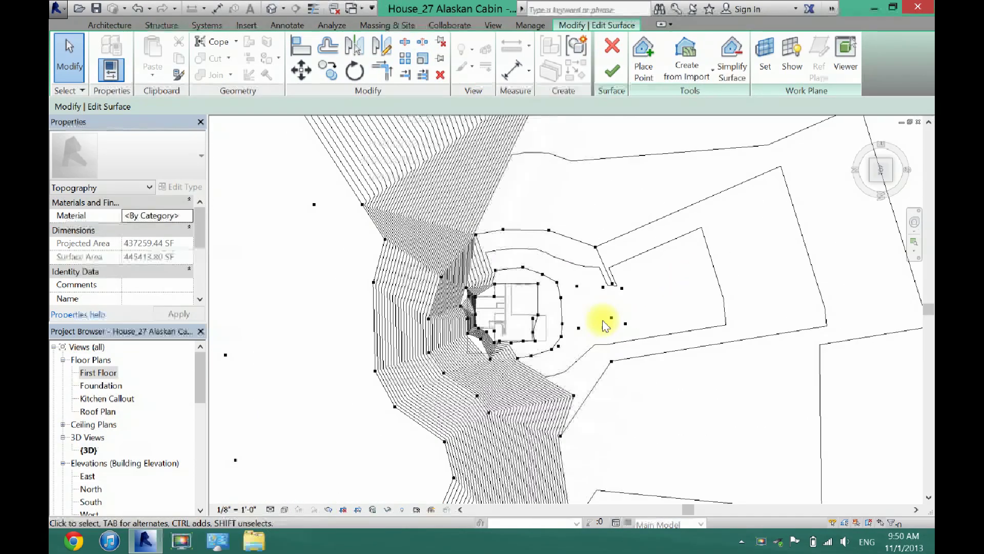
pyautogui.click(610, 77)
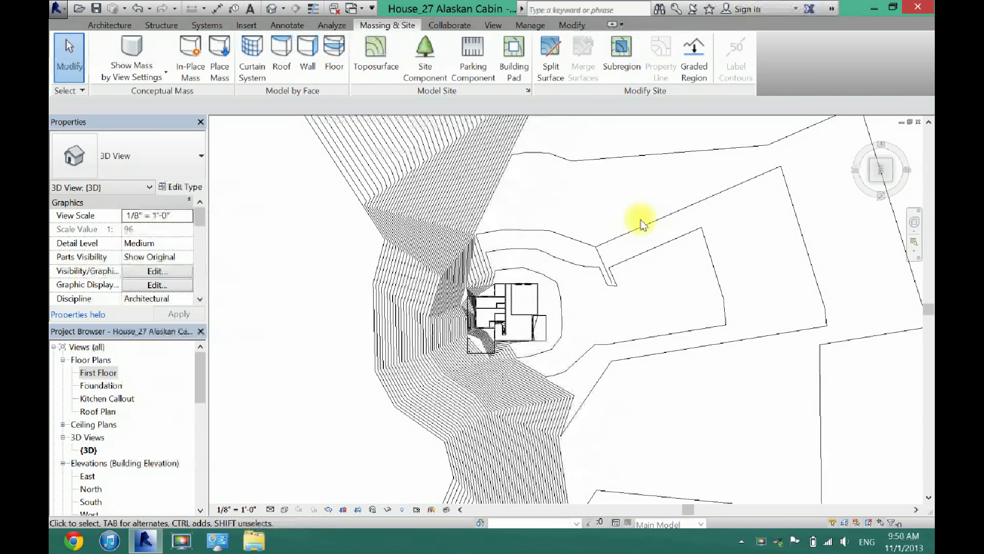
pyautogui.scroll(-5, 641, 221)
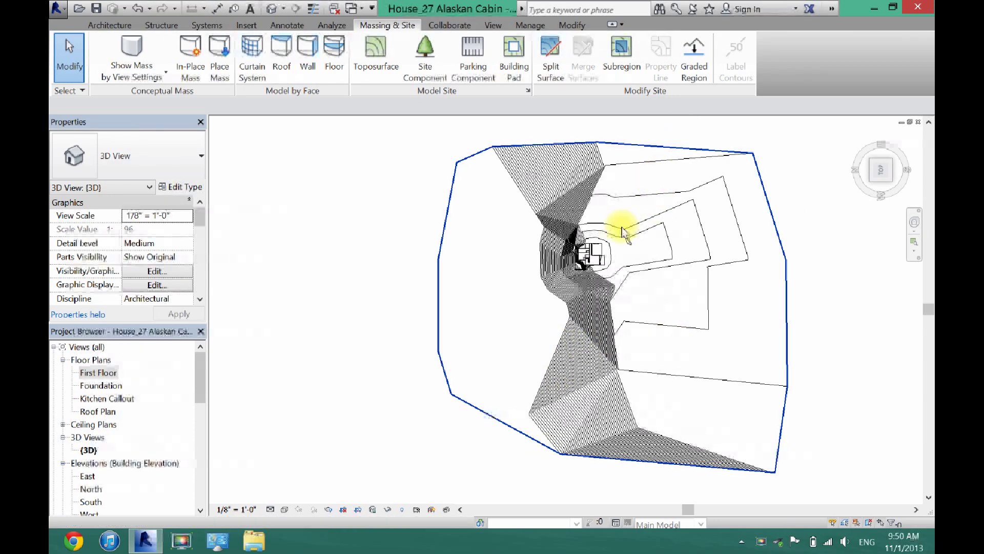
pyautogui.scroll(5, 584, 257)
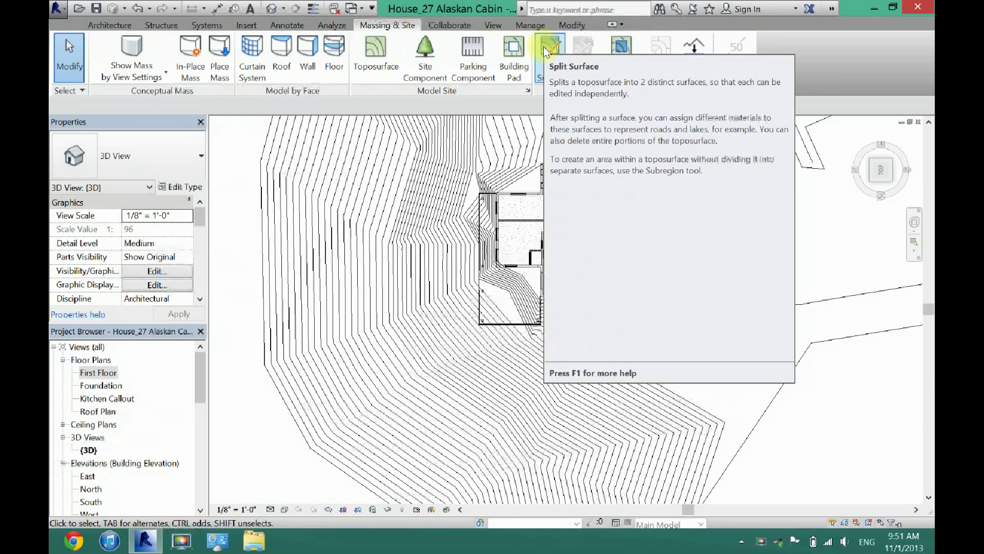
# - Start splitting the toposurface and pick boundary lines along the cabin's outer walls opposite the deck and around the concrete slab
pyautogui.click(544, 46)
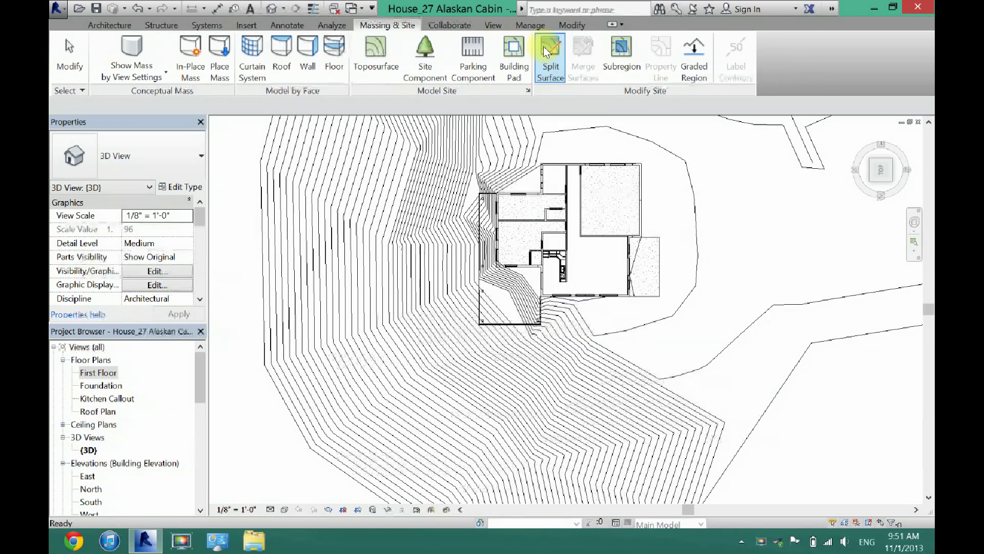
pyautogui.scroll(-6, 577, 227)
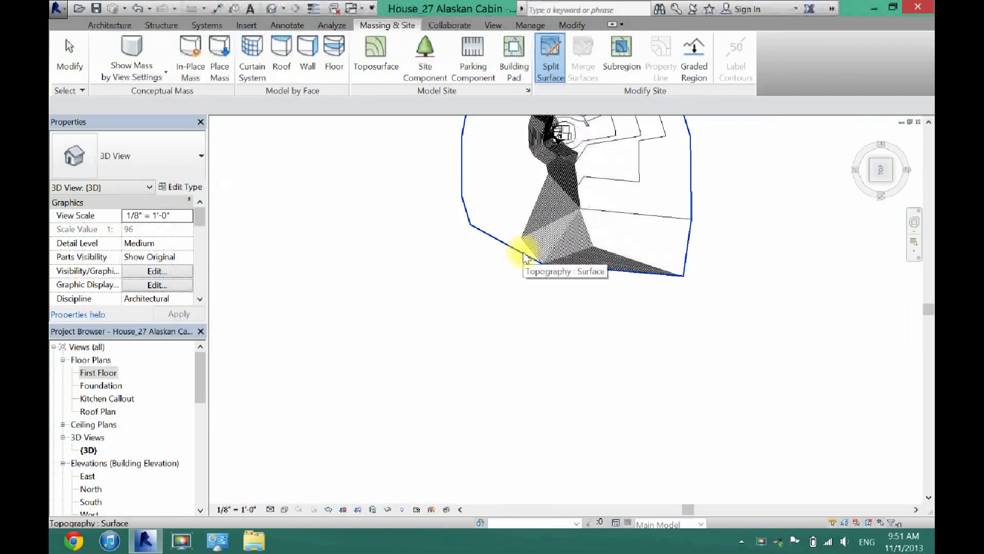
pyautogui.click(539, 251)
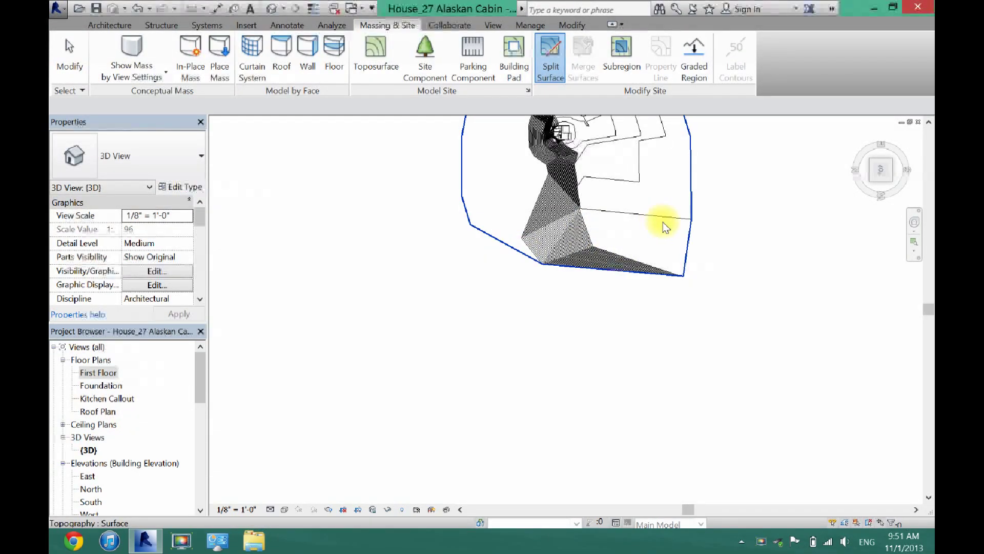
pyautogui.click(692, 210)
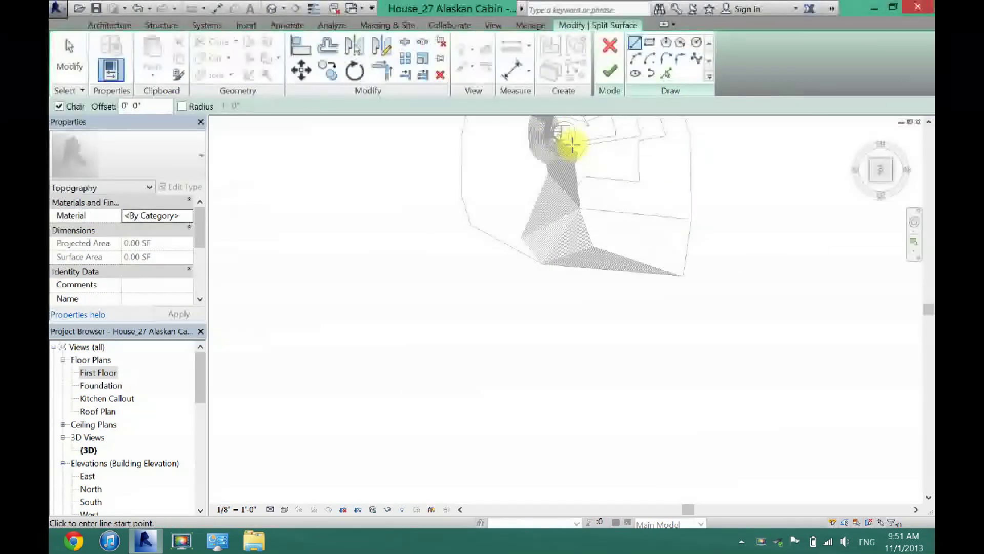
pyautogui.scroll(3, 572, 145)
pyautogui.moveTo(929, 310); pyautogui.dragTo(918, 248)
pyautogui.scroll(2, 554, 300)
pyautogui.scroll(5, 554, 301)
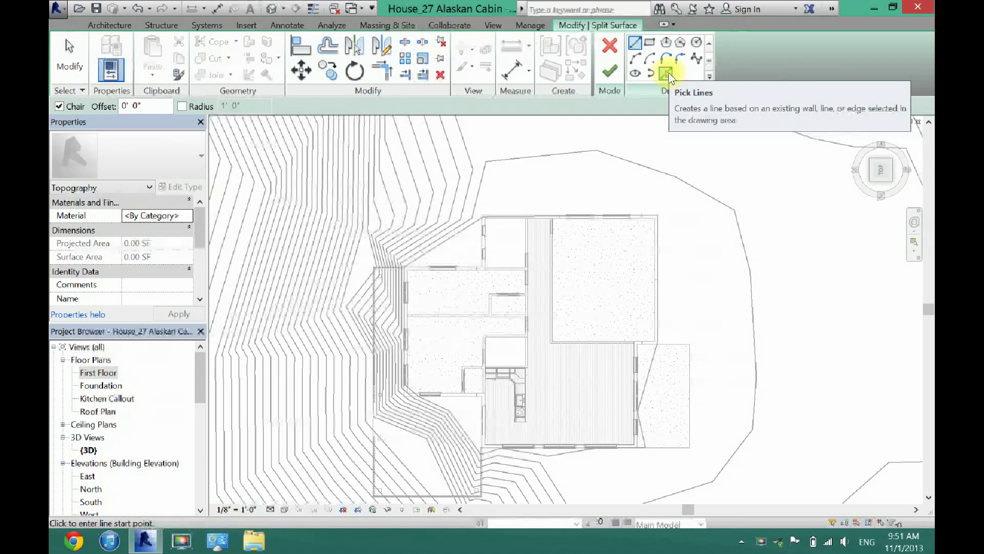
pyautogui.click(667, 75)
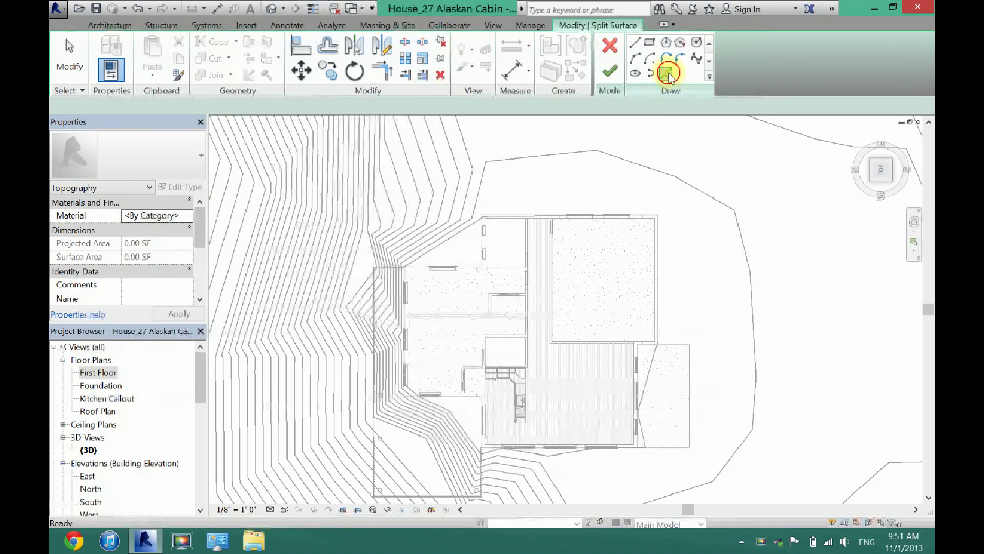
pyautogui.click(526, 216)
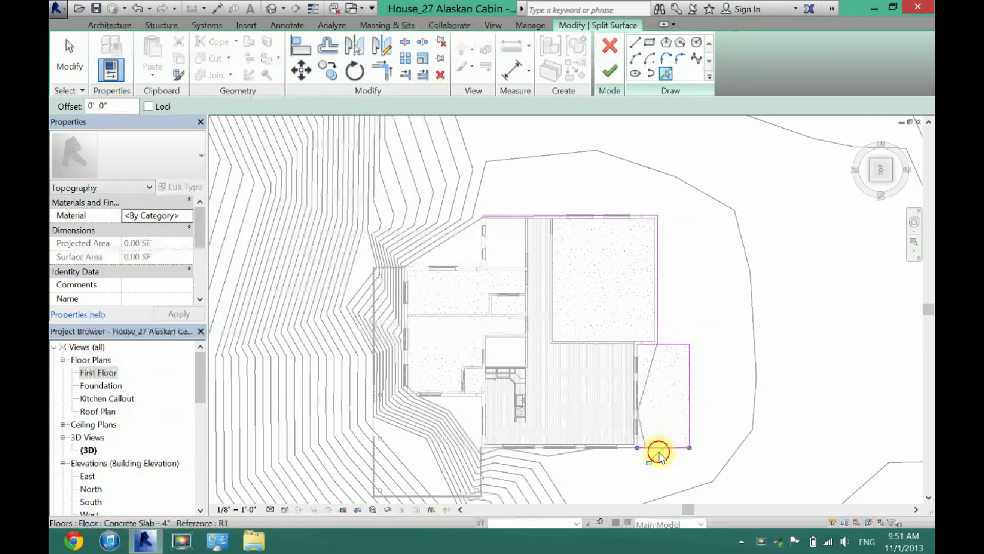
# - Pick the remaining split boundary lines along the cabin's deck-side exterior walls, including the recessed wall segments
pyautogui.click(478, 417)
pyautogui.click(462, 396)
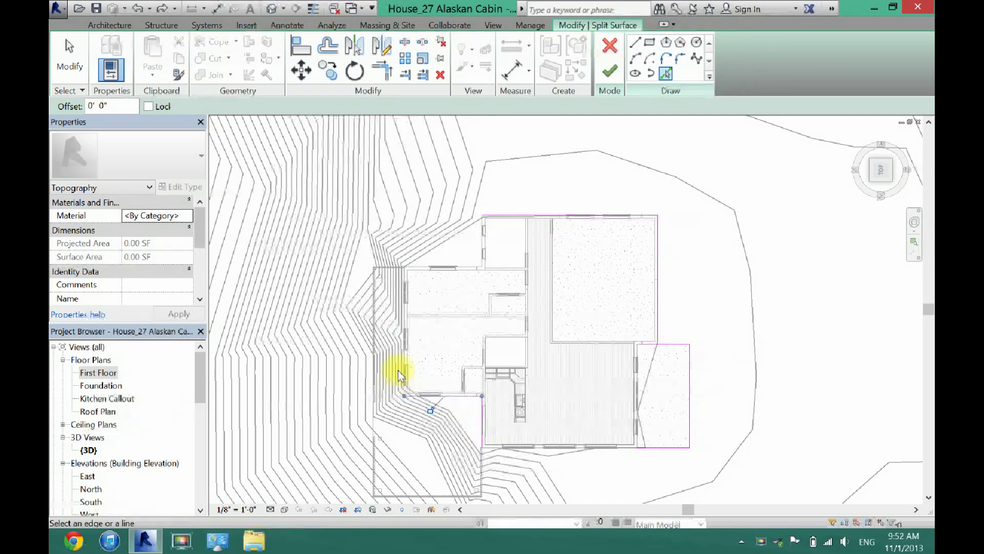
pyautogui.click(405, 358)
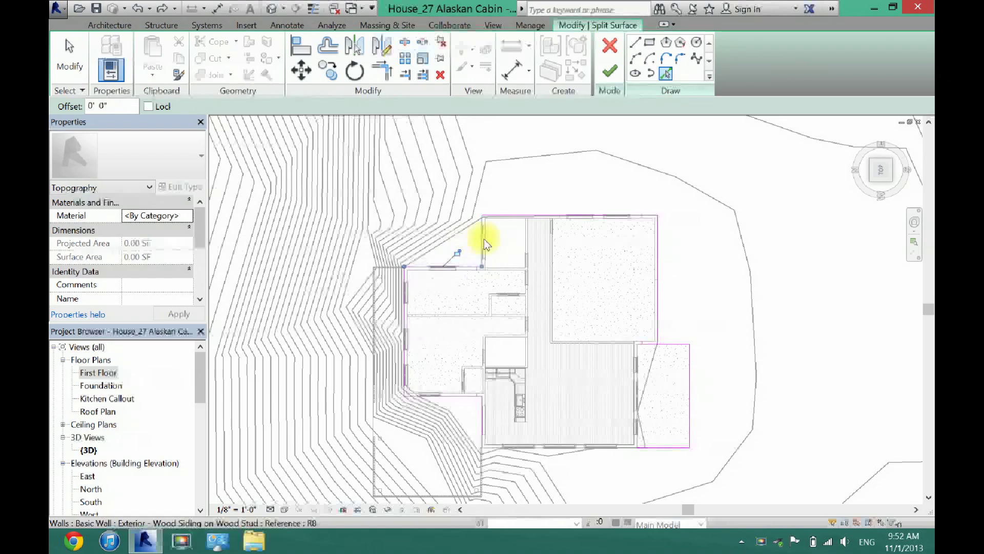
pyautogui.scroll(3, 482, 239)
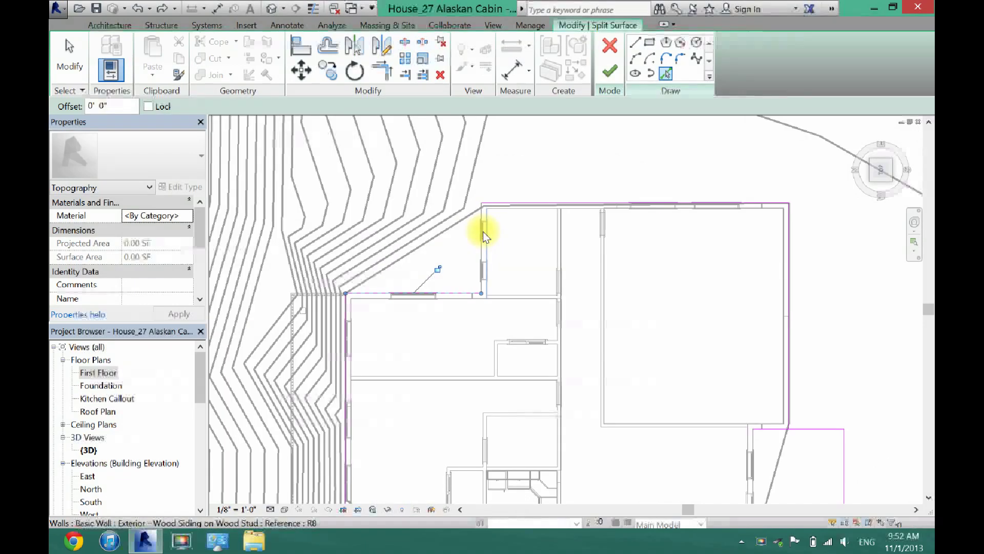
pyautogui.click(479, 244)
pyautogui.scroll(-3, 476, 241)
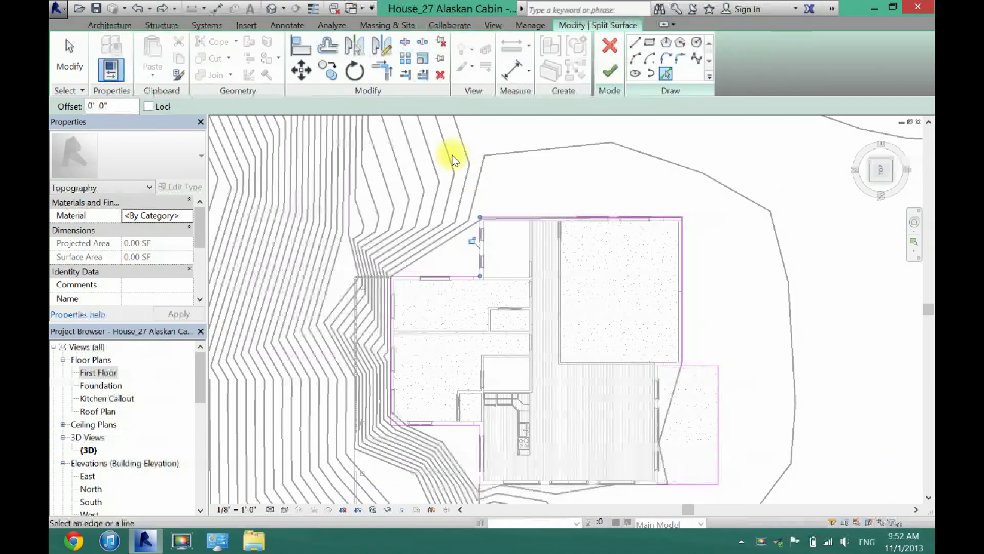
# - Trim the boundary lines into a closed loop around the cabin and slab, and finish splitting the surface
pyautogui.click(388, 70)
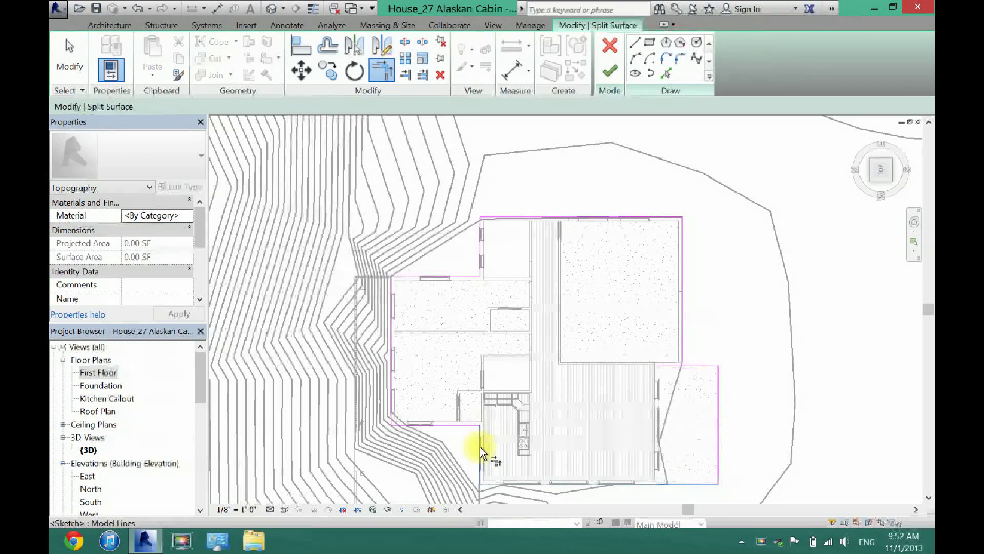
pyautogui.click(682, 353)
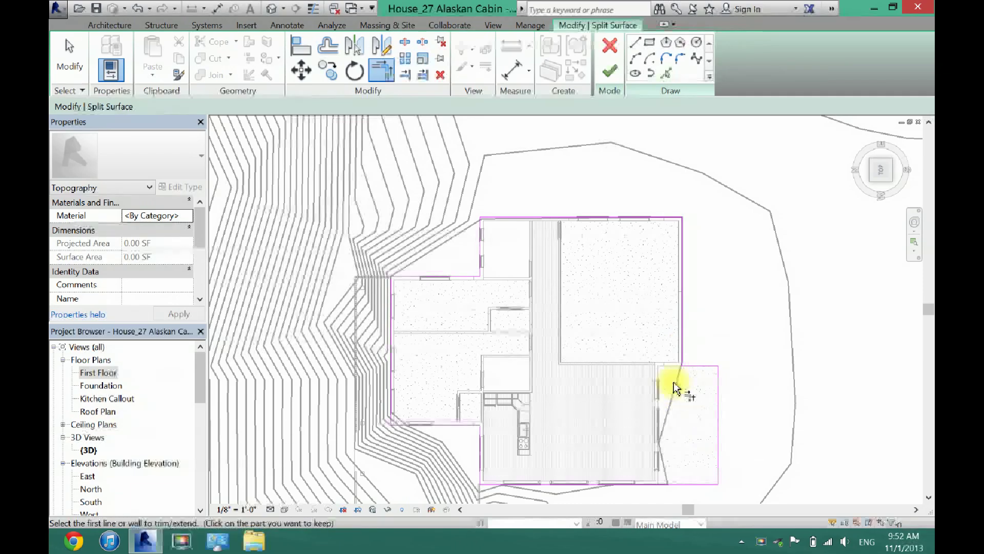
pyautogui.scroll(-3, 674, 391)
pyautogui.click(608, 74)
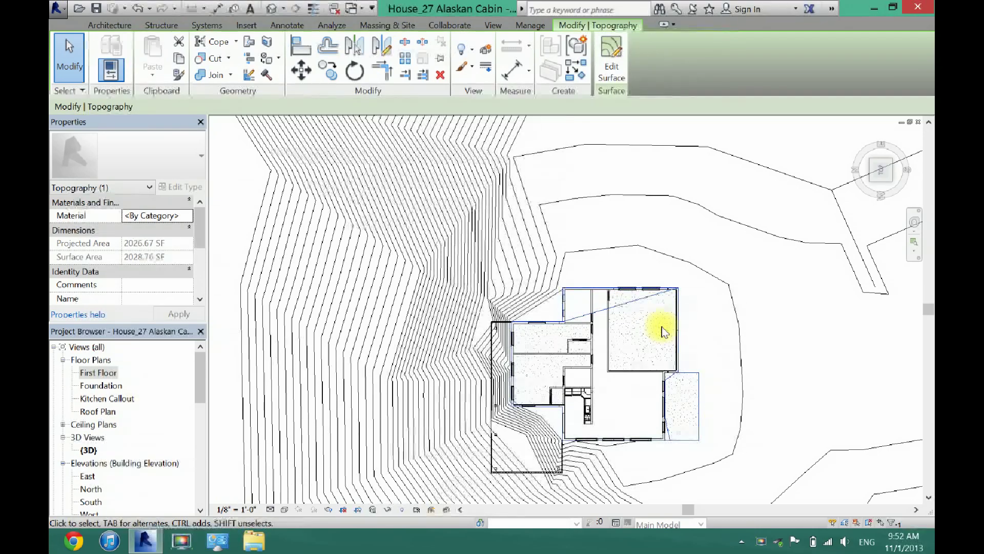
pyautogui.press('Escape')
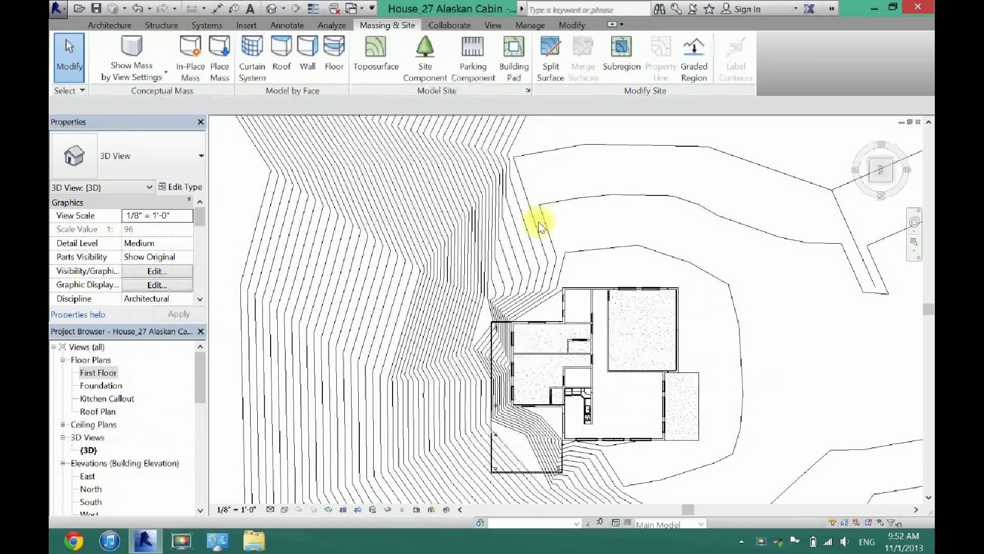
# - Examine the split terrain and the cabin from the side in 3D, and return to the top view
pyautogui.click(880, 184)
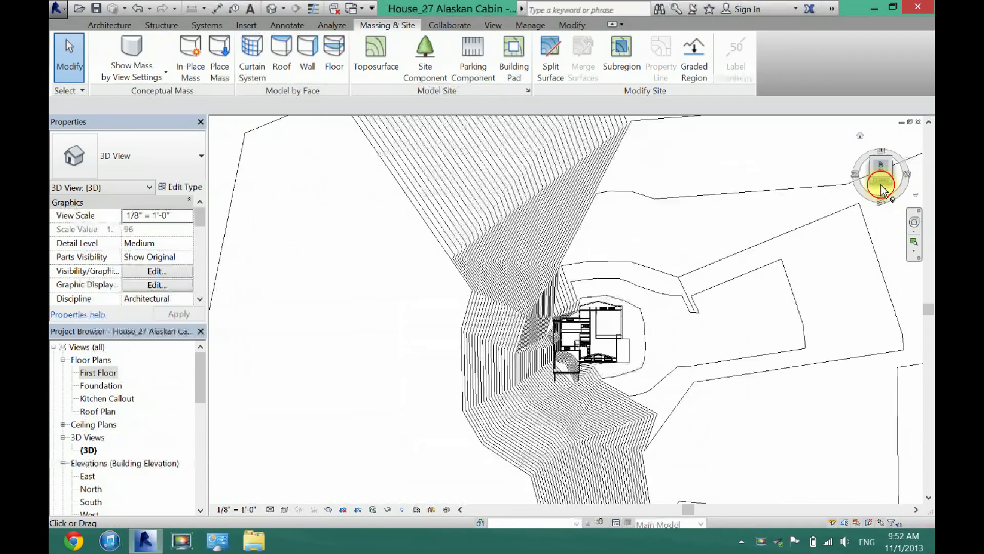
pyautogui.click(886, 184)
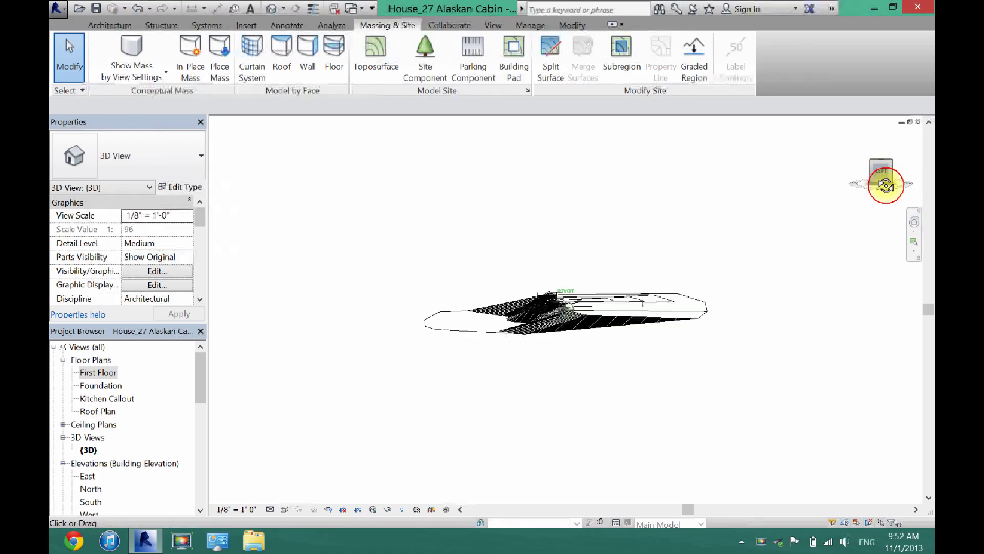
pyautogui.scroll(5, 564, 280)
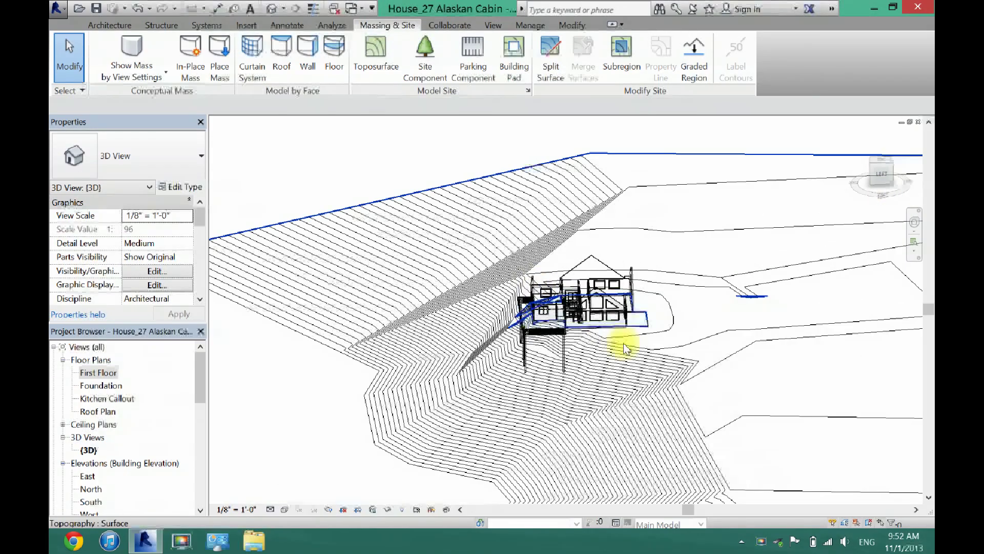
pyautogui.scroll(3, 624, 347)
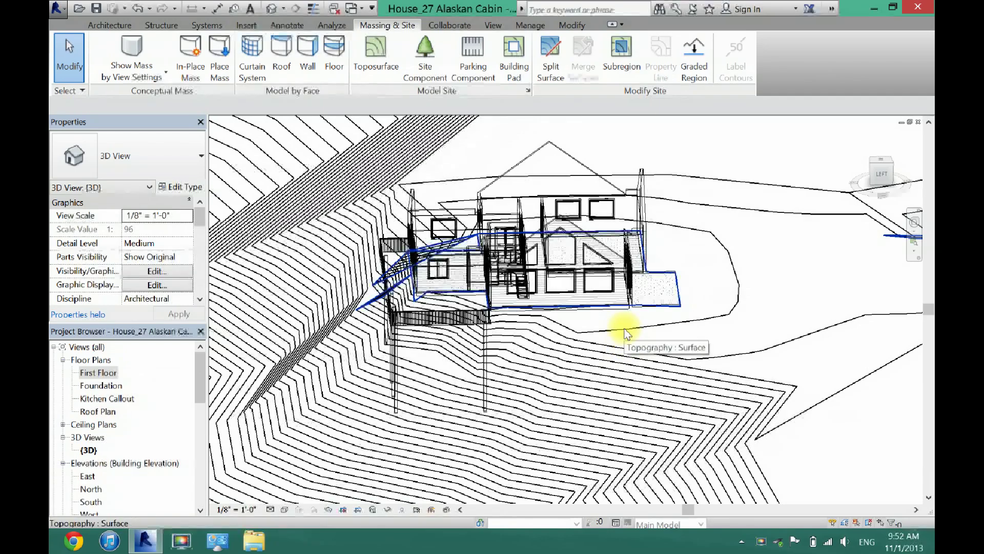
pyautogui.scroll(-3, 625, 334)
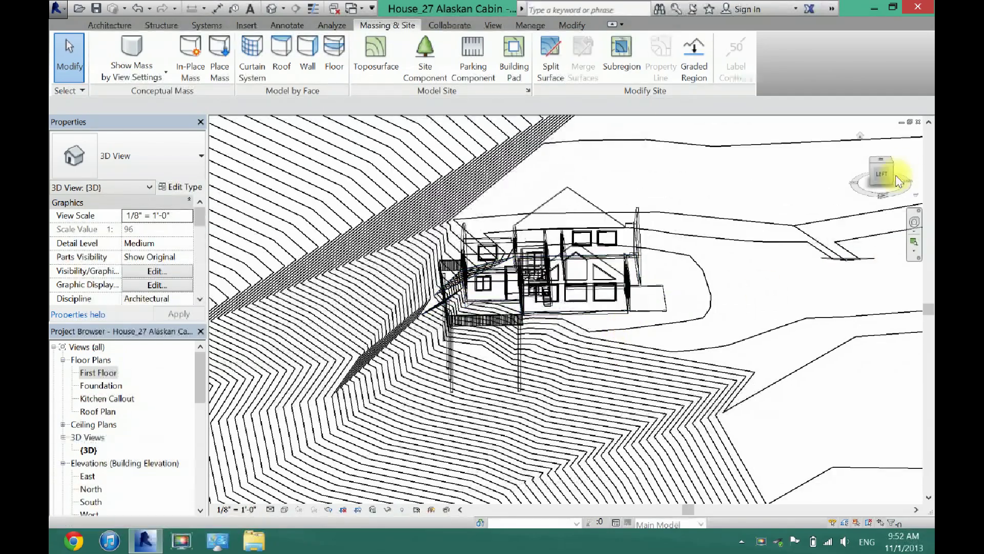
pyautogui.click(882, 164)
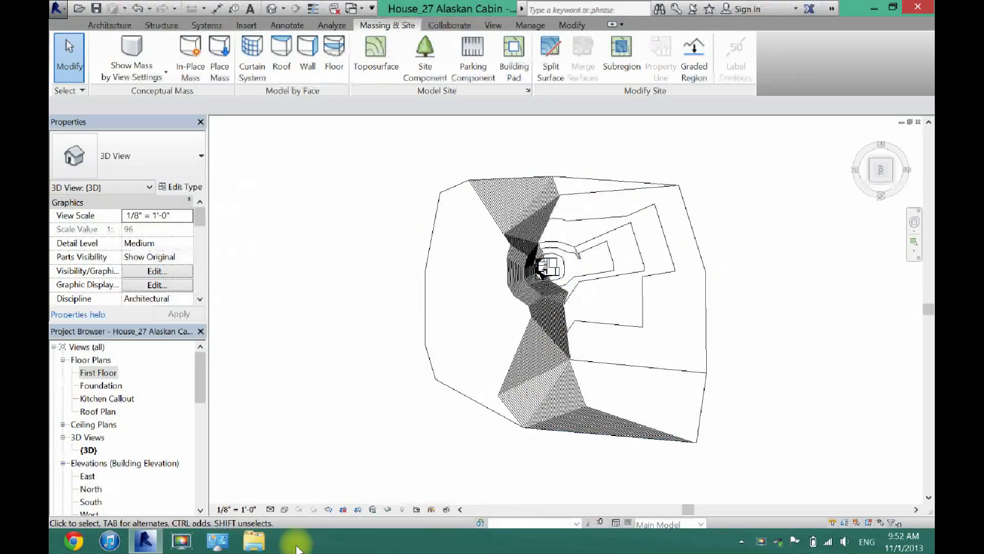
# - Try the Realistic visual style on the 3D view, and replace it with a flat-coloured style that displays the contour lines
pyautogui.click(271, 509)
pyautogui.click(285, 509)
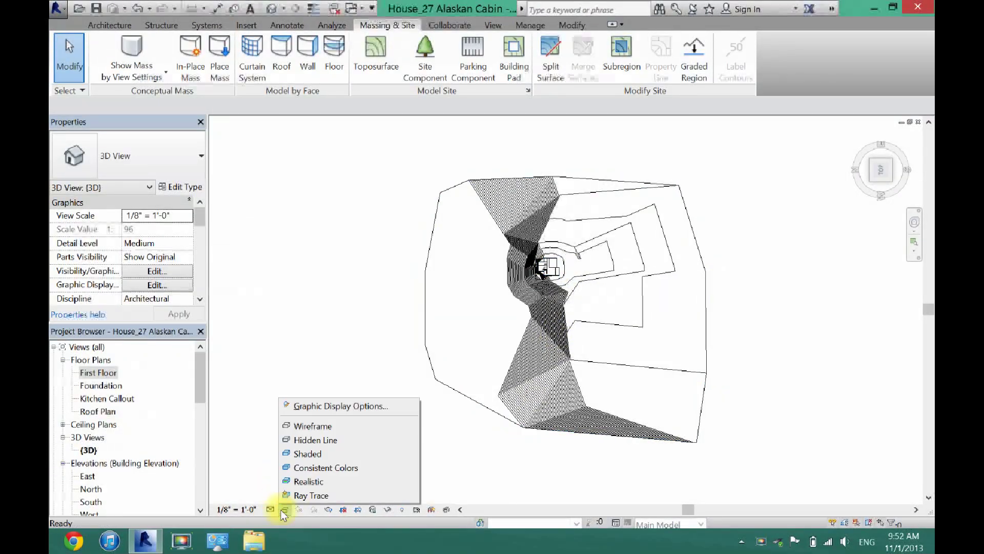
pyautogui.click(303, 481)
pyautogui.scroll(8, 564, 263)
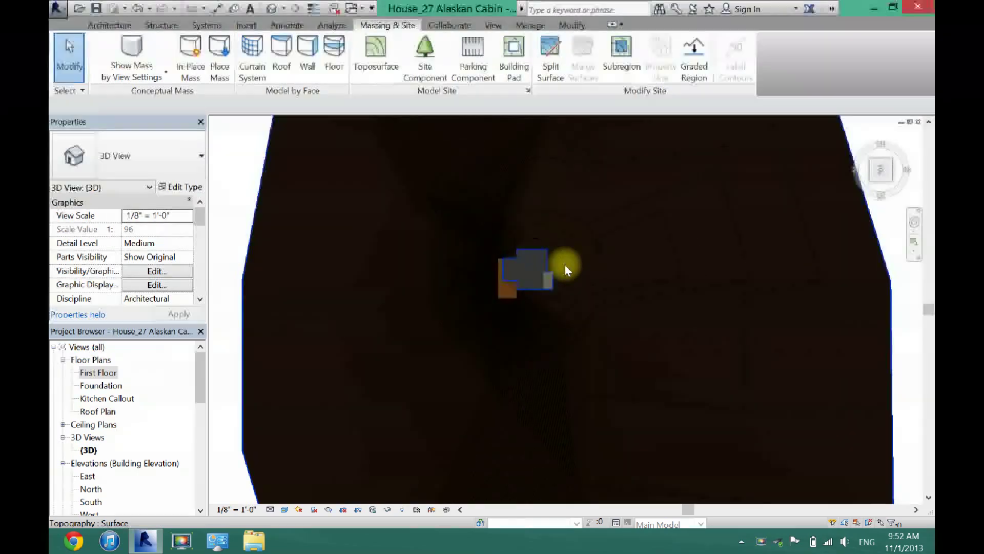
pyautogui.click(285, 509)
pyautogui.click(293, 478)
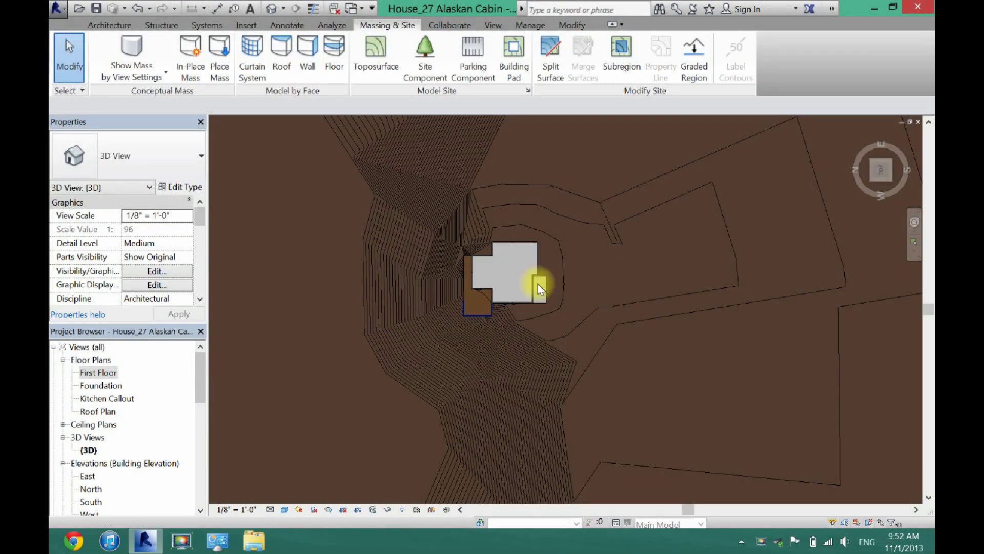
# - Start splitting the surrounding toposurface and draw a boundary arc of about 92' radius outward from the cabin's corner opposite the deck
pyautogui.scroll(5, 545, 275)
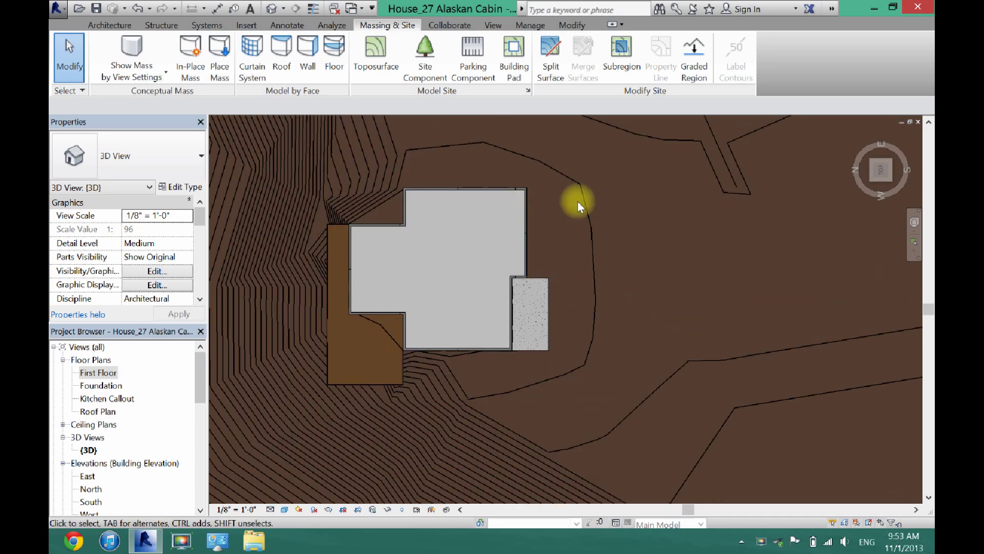
pyautogui.click(564, 83)
pyautogui.scroll(-4, 620, 284)
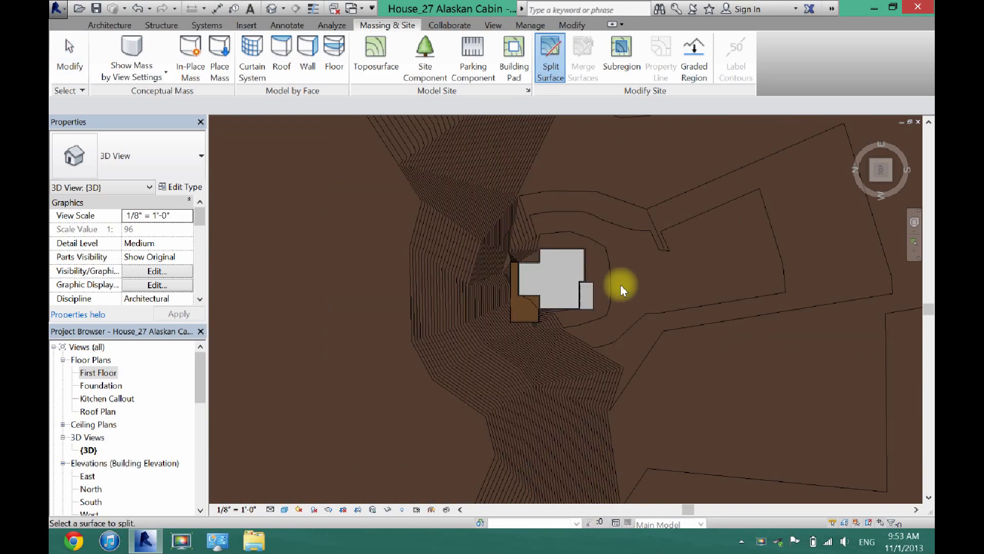
pyautogui.scroll(-3, 621, 284)
pyautogui.click(647, 148)
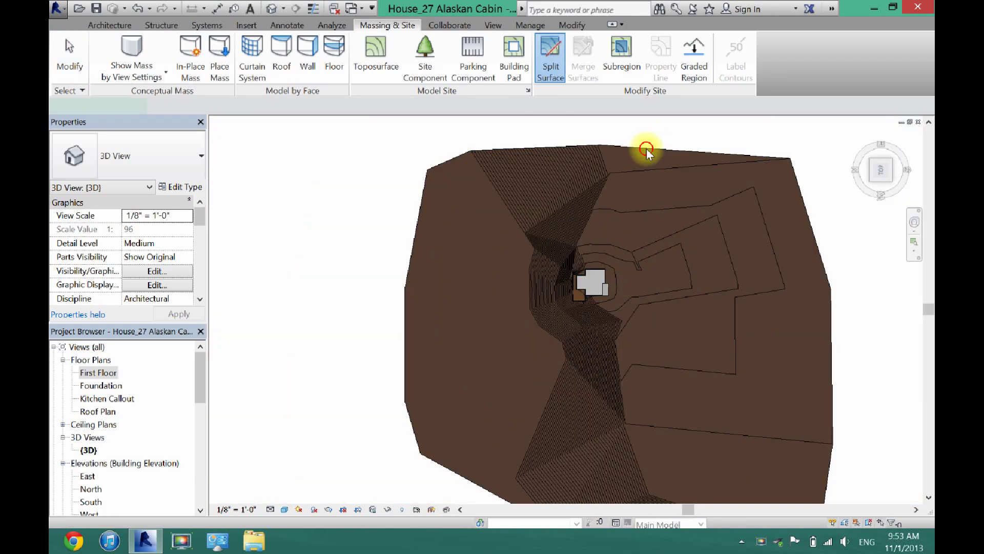
pyautogui.scroll(5, 605, 281)
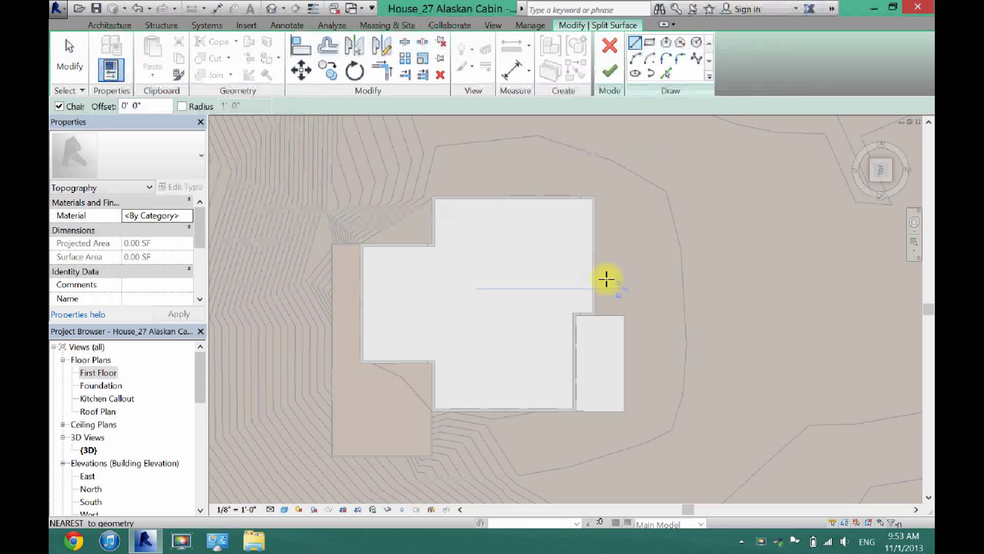
pyautogui.scroll(2, 607, 279)
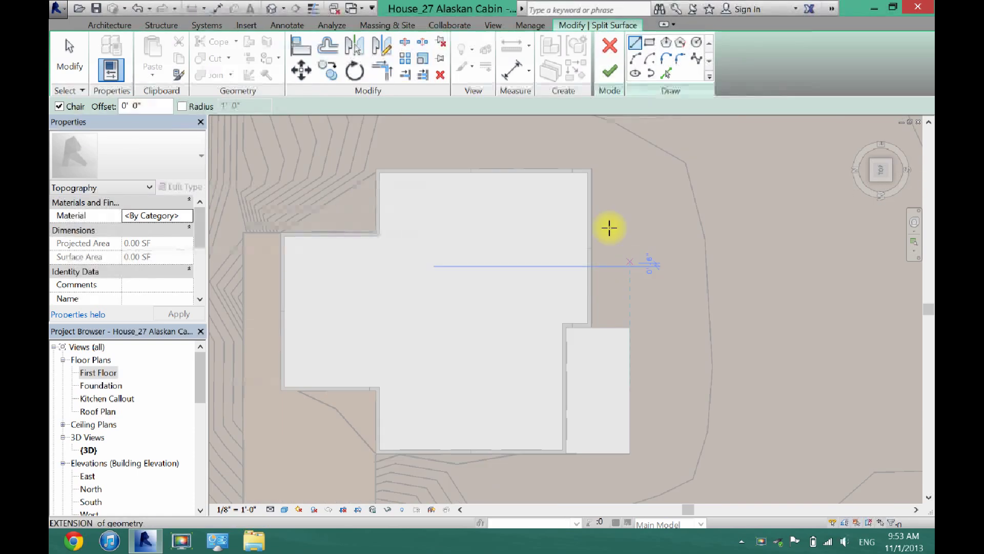
pyautogui.click(594, 169)
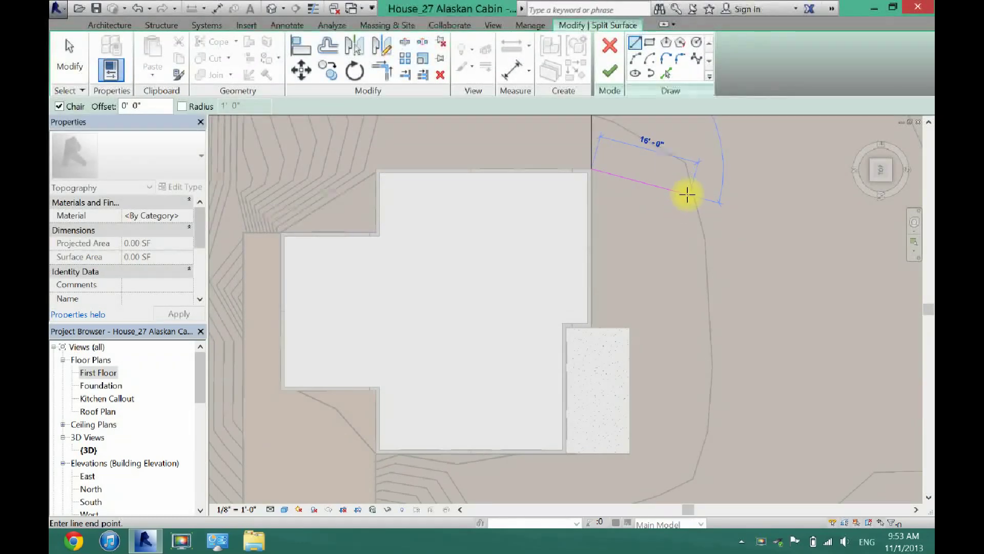
pyautogui.click(635, 58)
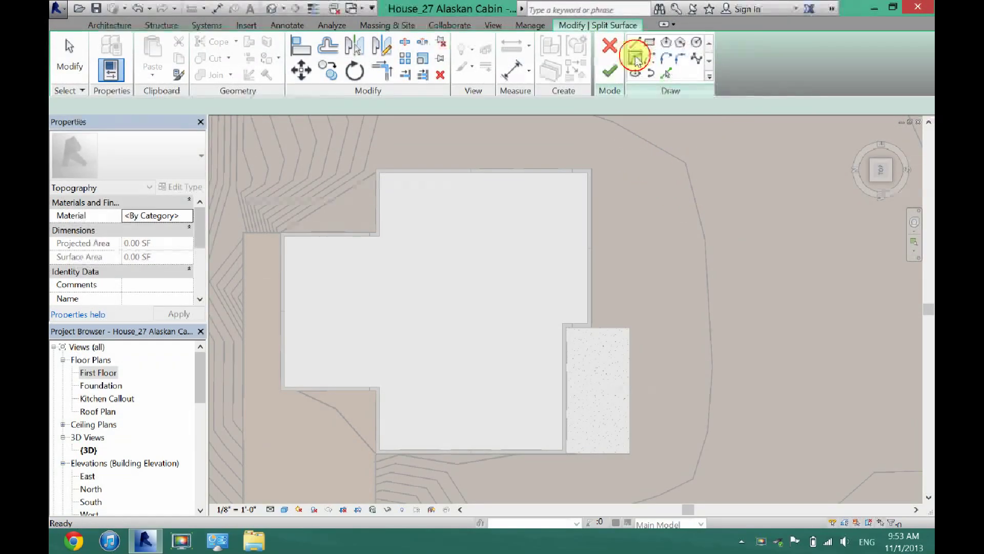
pyautogui.click(594, 168)
pyautogui.click(753, 188)
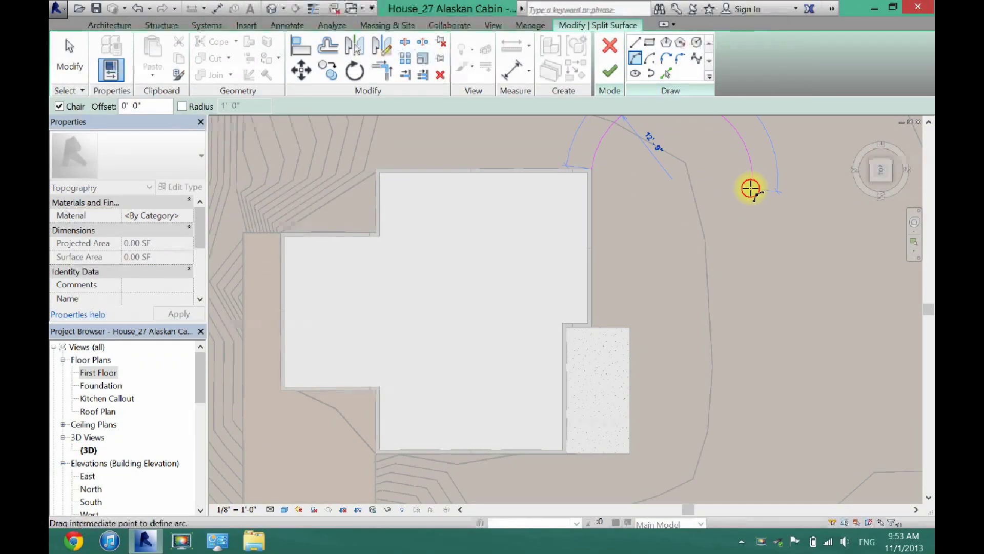
pyautogui.click(703, 182)
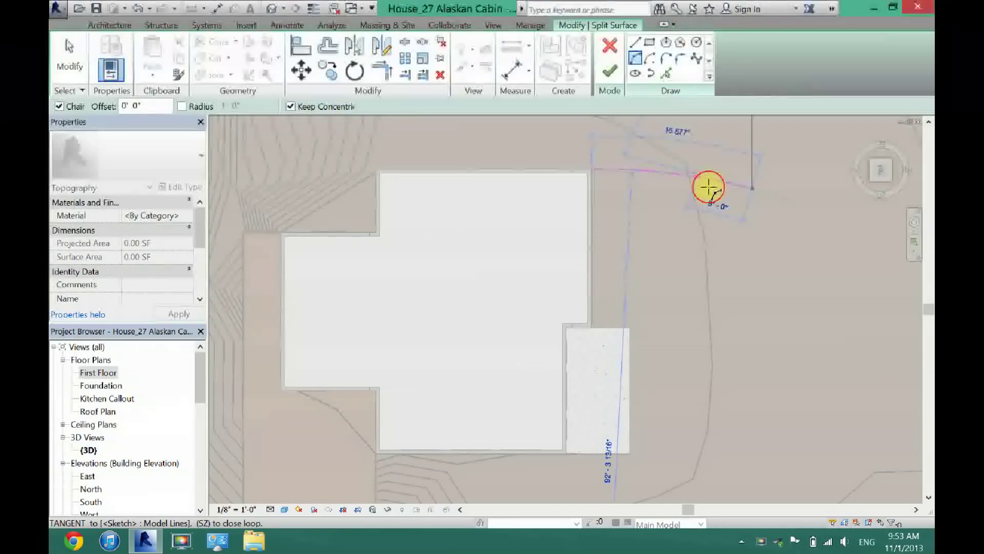
# - Continue the split boundary away from the cabin with two more connected tangent arcs, the outer one about 389' in radius
pyautogui.scroll(-1, 733, 229)
pyautogui.scroll(-2, 733, 230)
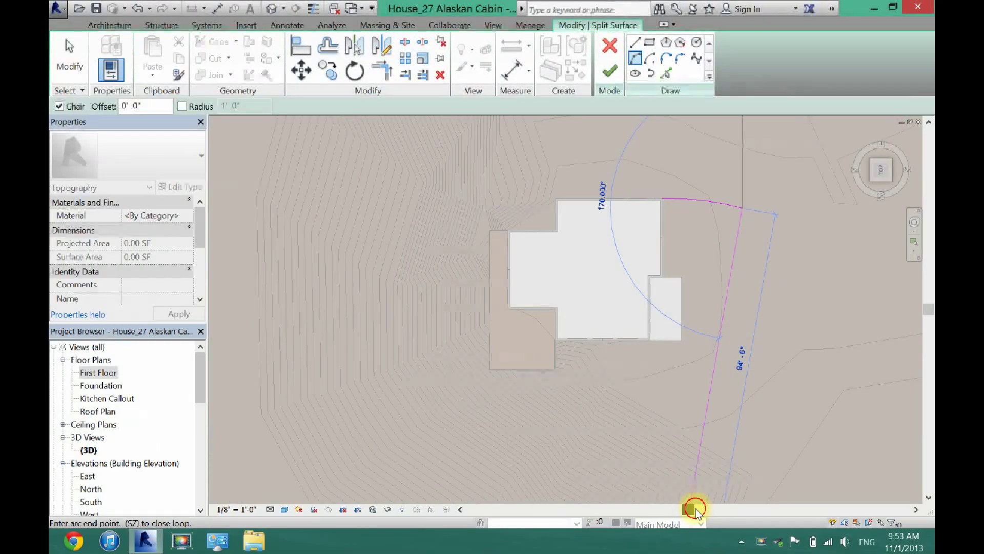
pyautogui.moveTo(696, 510); pyautogui.dragTo(717, 509)
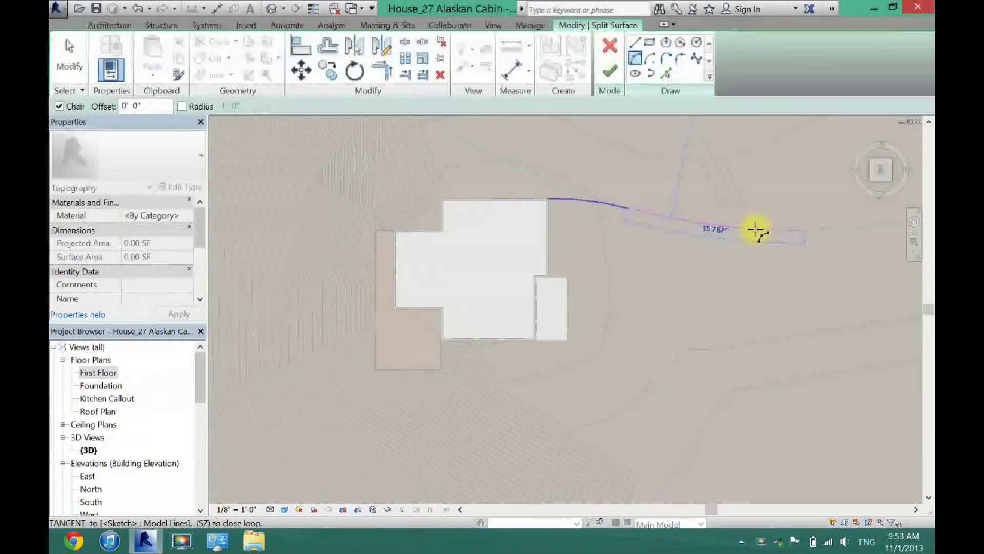
pyautogui.click(795, 229)
pyautogui.scroll(-3, 841, 235)
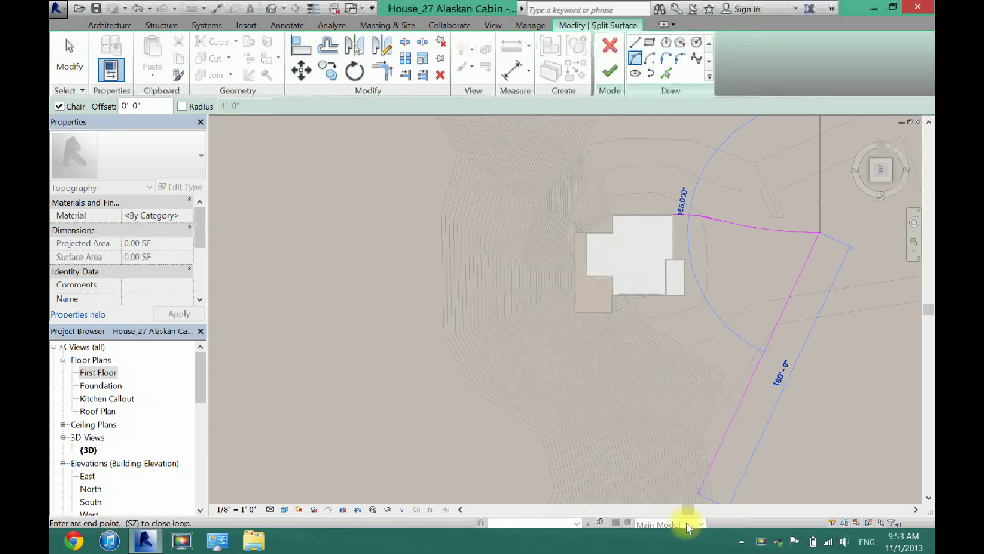
pyautogui.moveTo(686, 509); pyautogui.dragTo(730, 509)
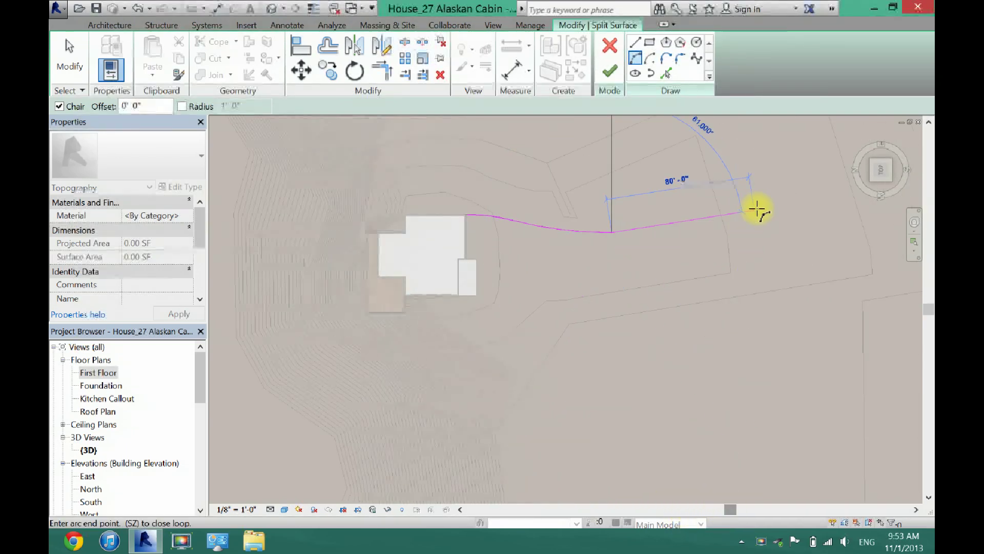
pyautogui.click(739, 222)
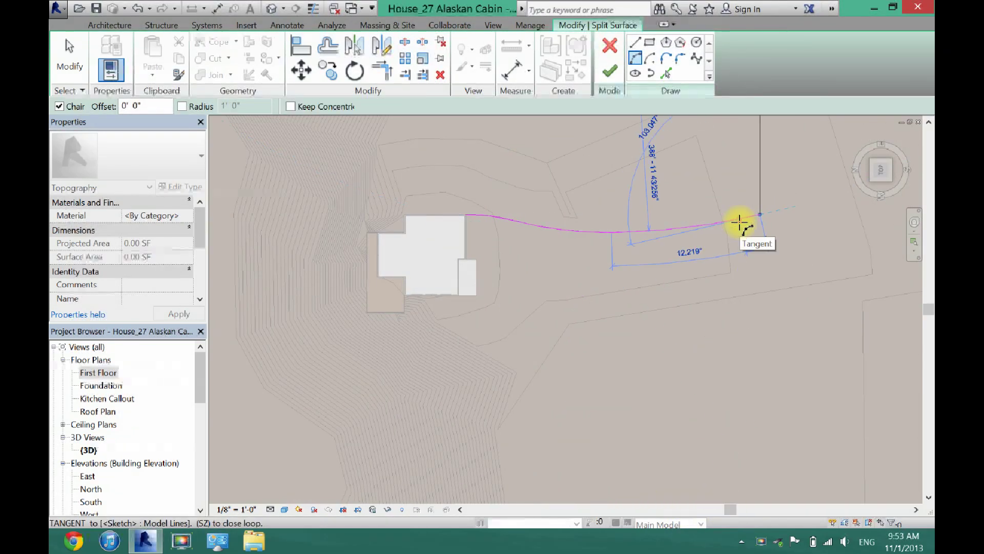
# - Draw a straight line across the strip's far end and connected arcs back to the outer corner of the slab beside the cabin
pyautogui.click(634, 43)
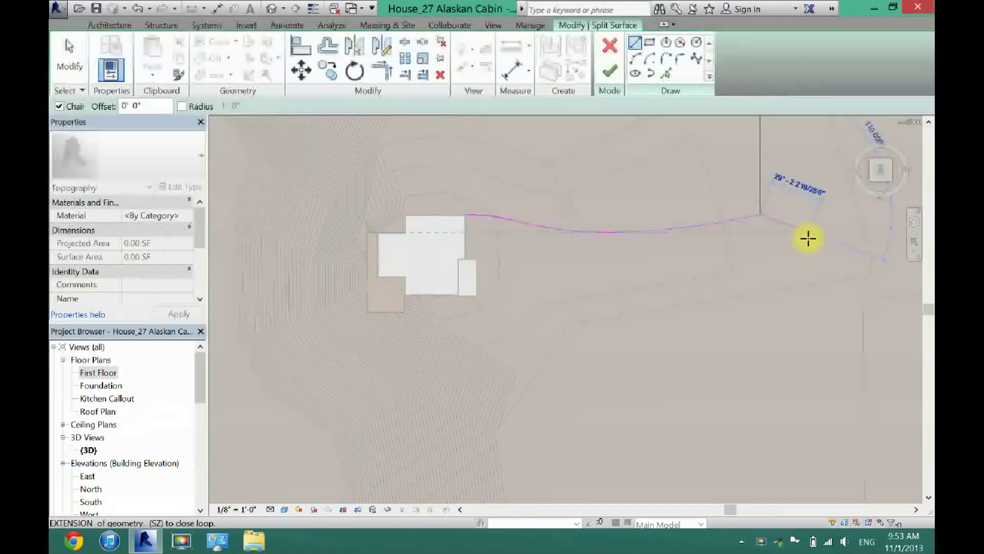
pyautogui.click(764, 256)
pyautogui.click(635, 59)
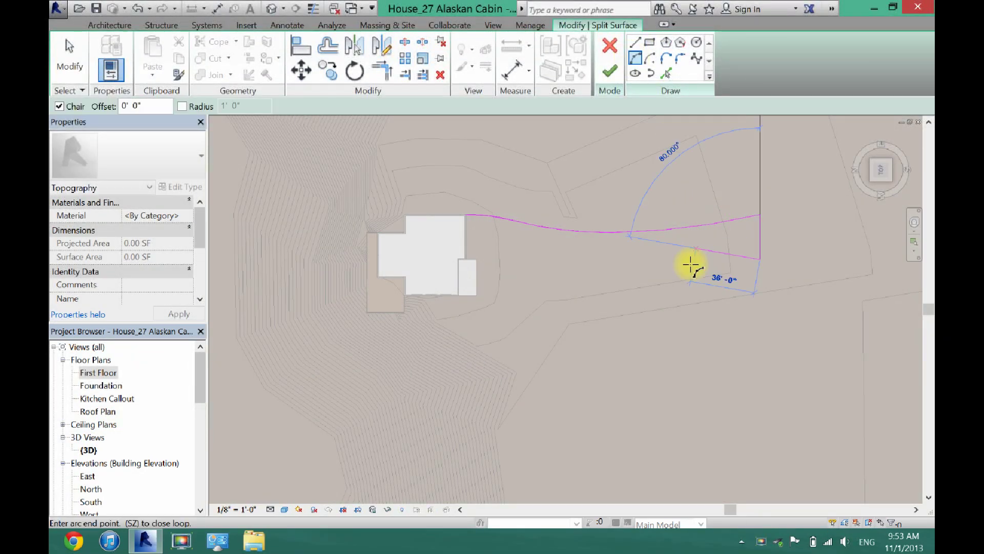
pyautogui.click(635, 269)
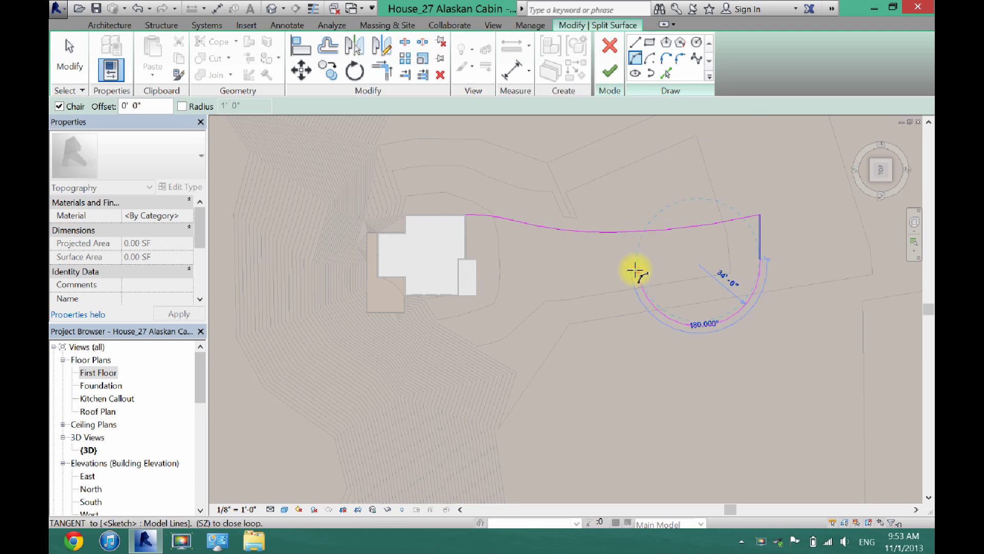
pyautogui.click(661, 267)
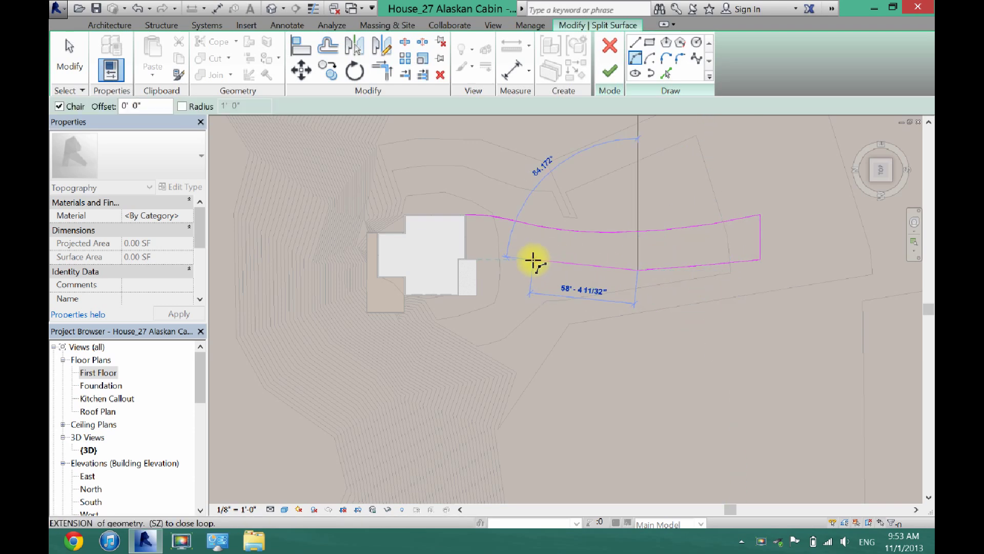
pyautogui.click(563, 261)
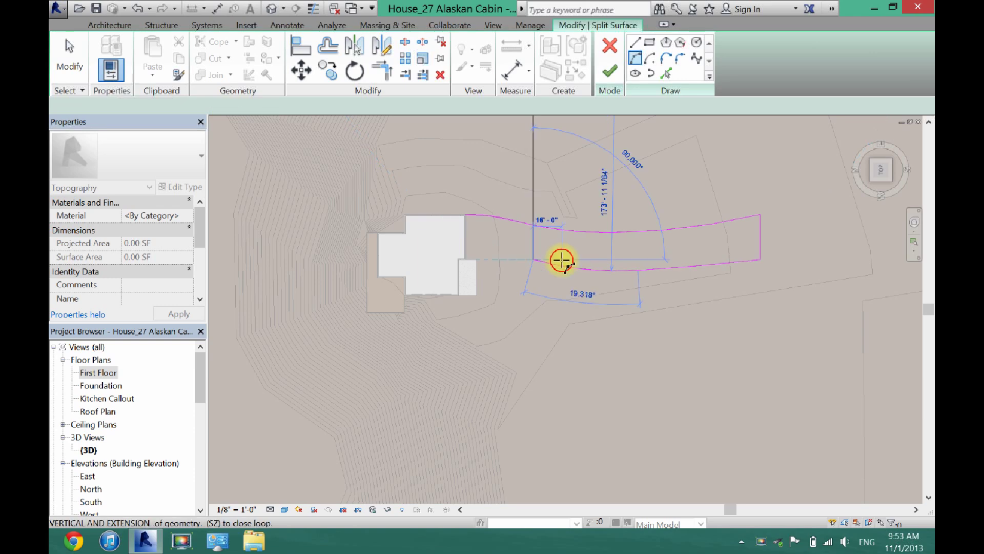
pyautogui.click(498, 259)
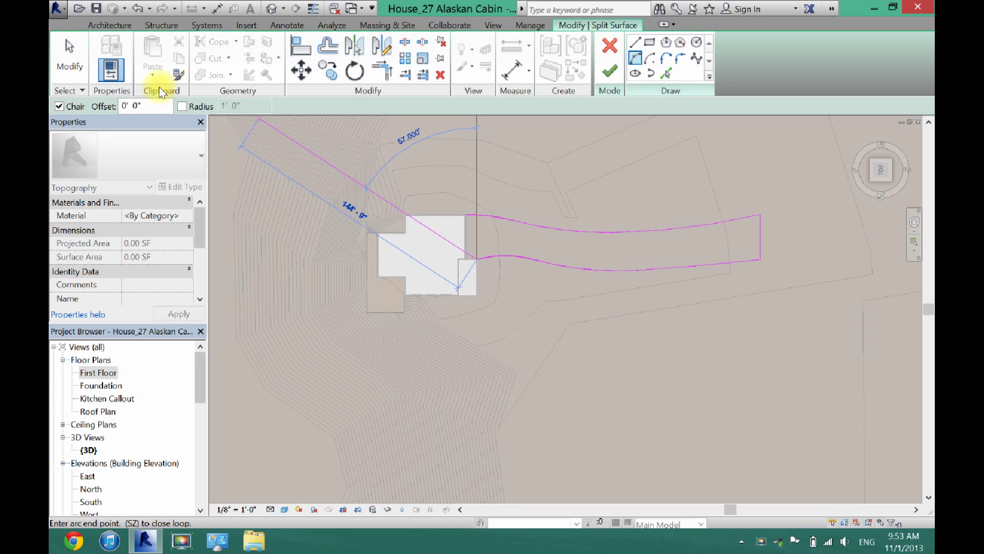
pyautogui.click(69, 59)
# - Close the boundary with a 25' line along the cabin wall, trim it to meet the slab edge, and finish splitting the surface
pyautogui.scroll(3, 538, 234)
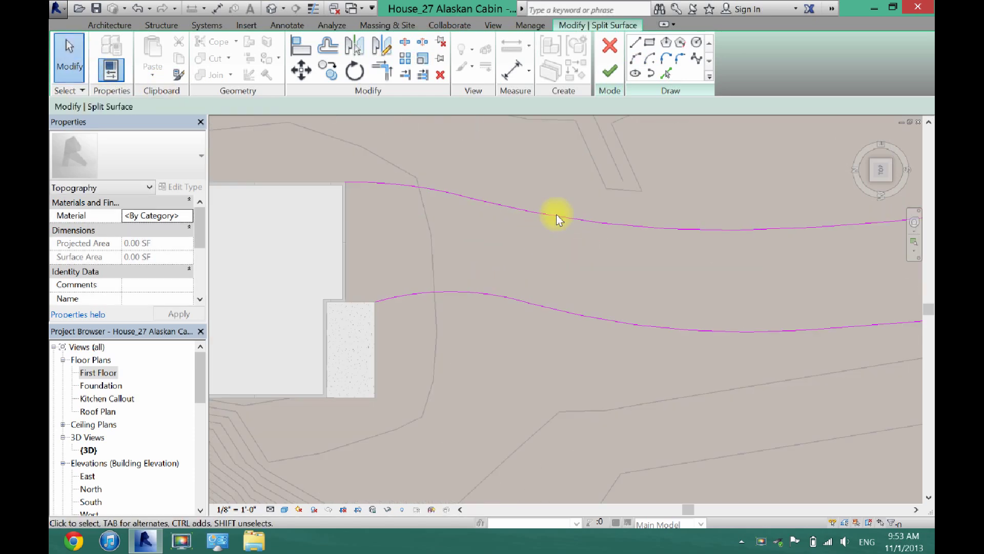
pyautogui.click(635, 45)
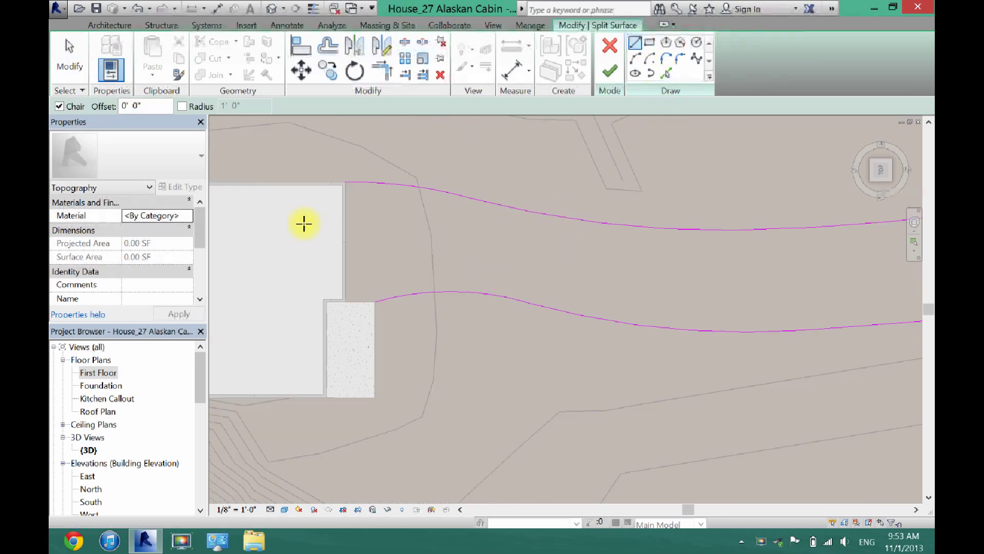
pyautogui.click(346, 182)
pyautogui.click(351, 297)
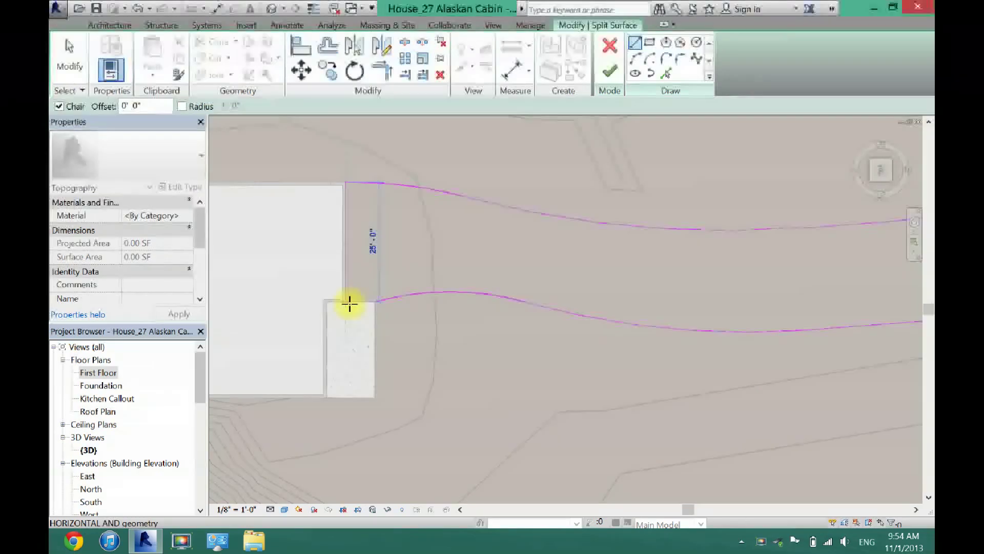
pyautogui.press('t')
pyautogui.press('r')
pyautogui.scroll(3, 461, 397)
pyautogui.scroll(-1, 462, 397)
pyautogui.click(608, 73)
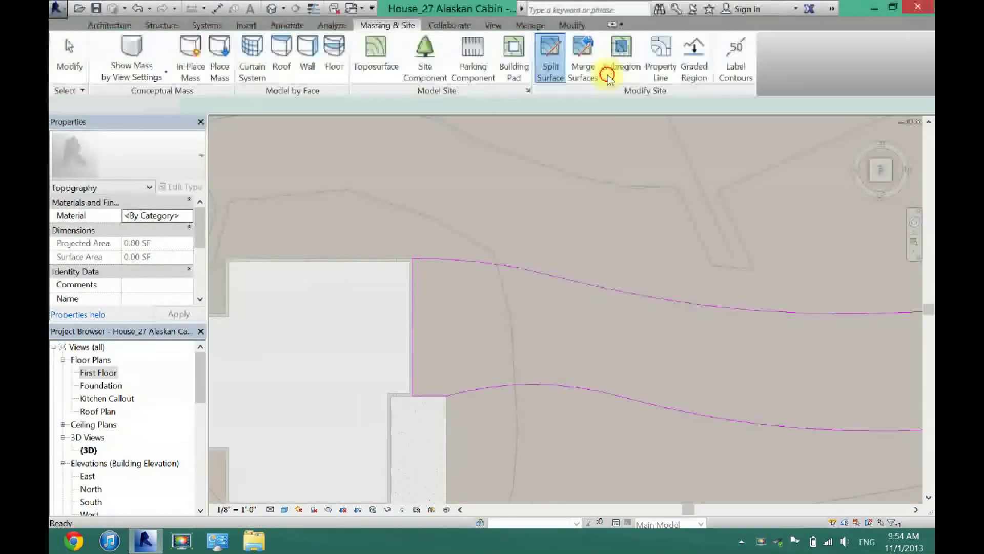
# - Assign the Concrete, Cast-in-Place gray material to the new driveway strip, and clear the selection
pyautogui.click(600, 297)
pyautogui.scroll(-3, 568, 368)
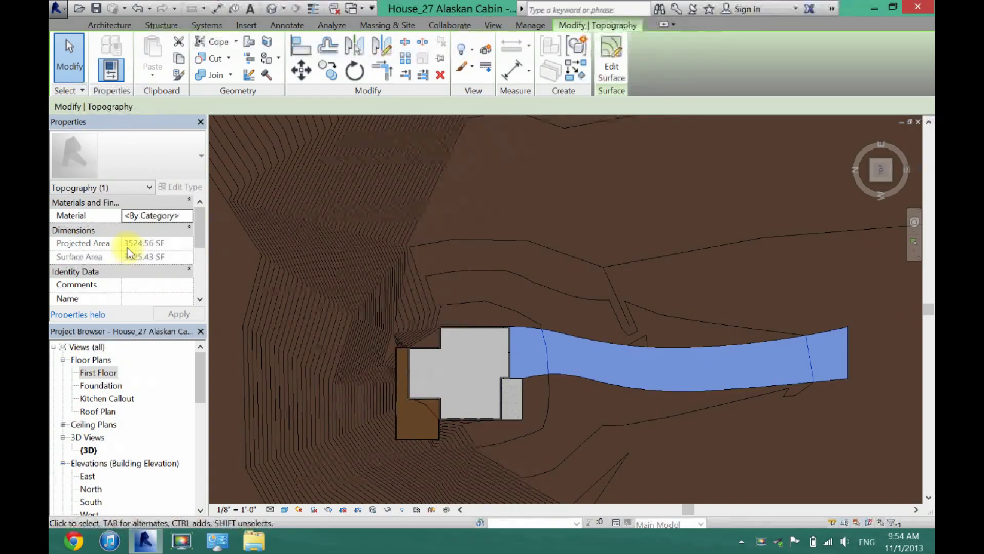
pyautogui.click(188, 216)
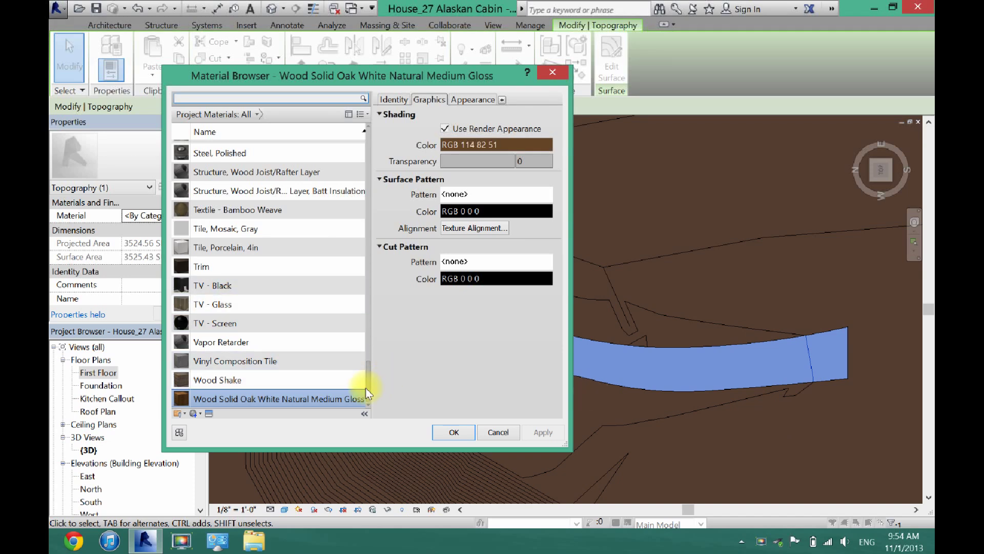
pyautogui.moveTo(367, 388); pyautogui.dragTo(373, 183)
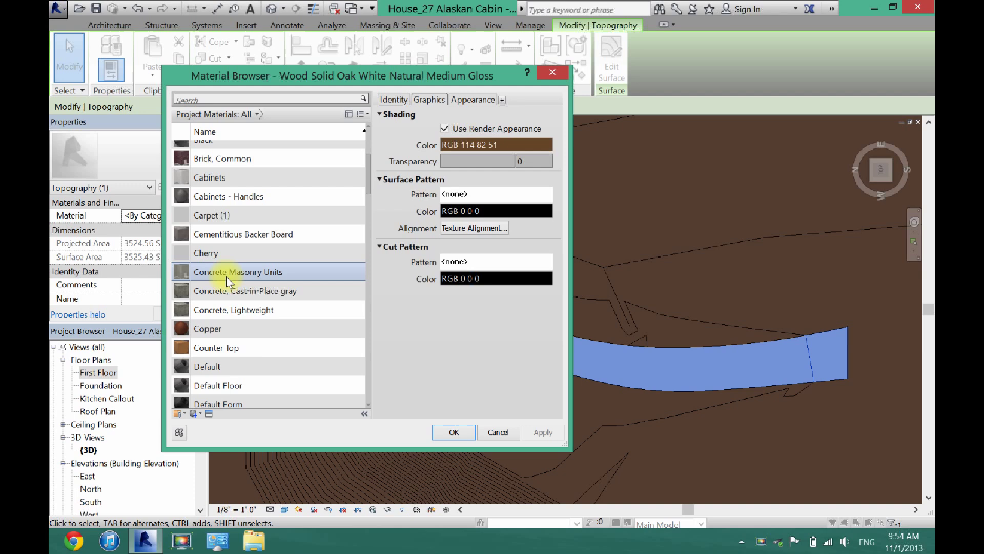
pyautogui.click(226, 290)
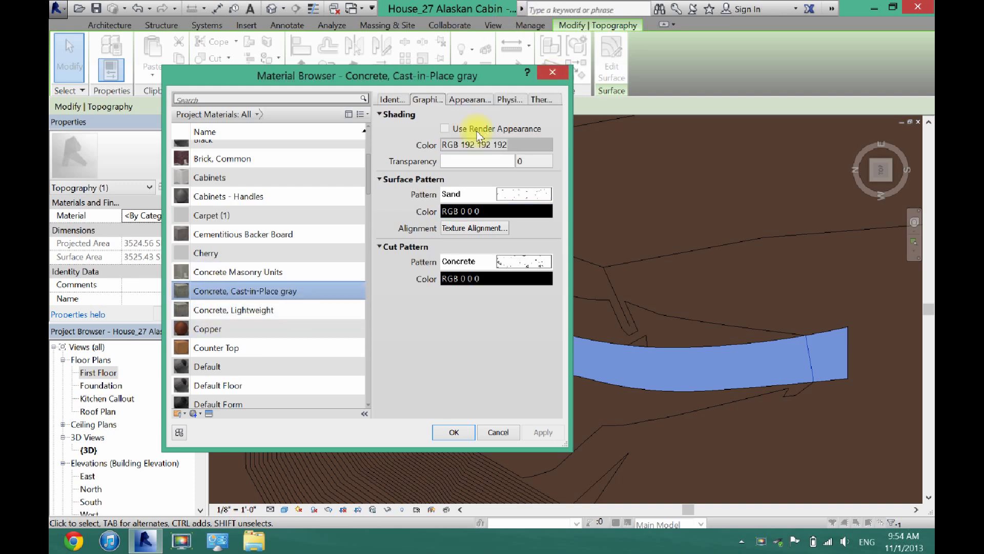
pyautogui.click(454, 432)
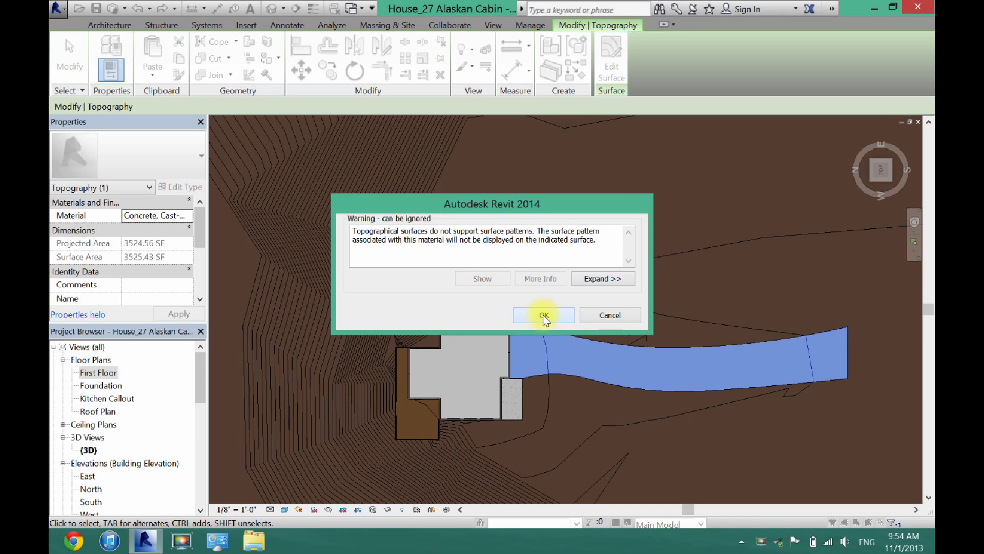
pyautogui.click(543, 314)
pyautogui.click(593, 418)
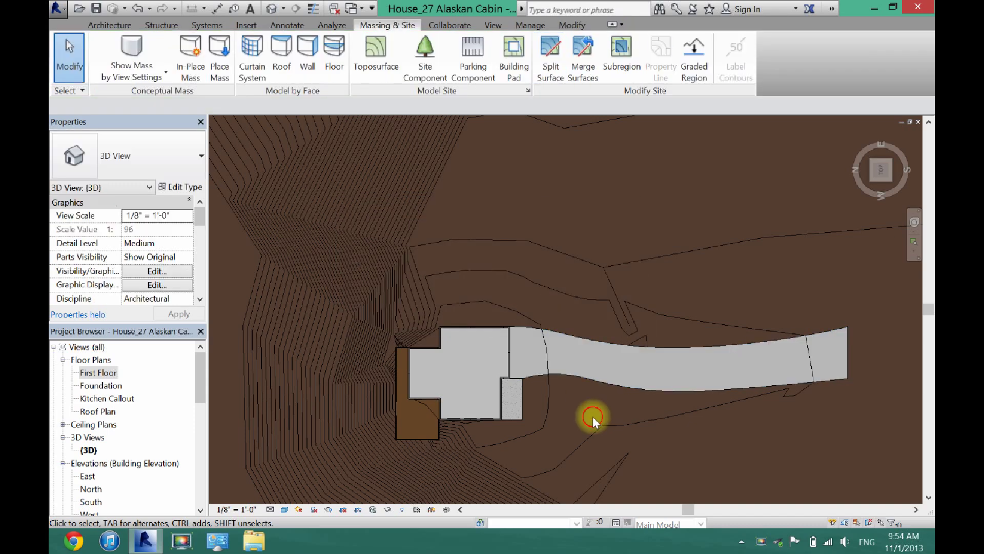
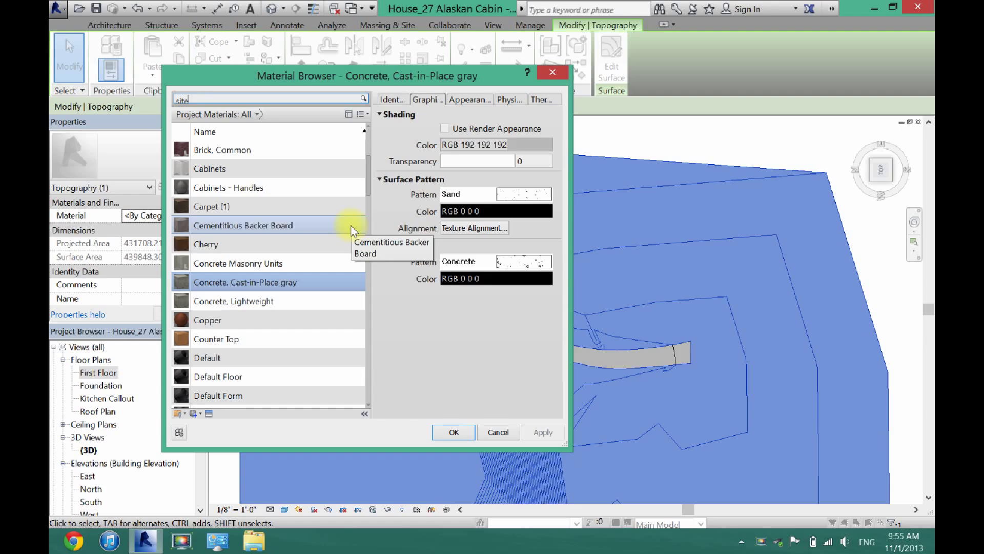
# - Duplicate the Softwood, Lumber material for the surrounding terrain and name the copy Site Grass
pyautogui.scroll(-15, 350, 288)
pyautogui.moveTo(367, 328); pyautogui.dragTo(371, 160)
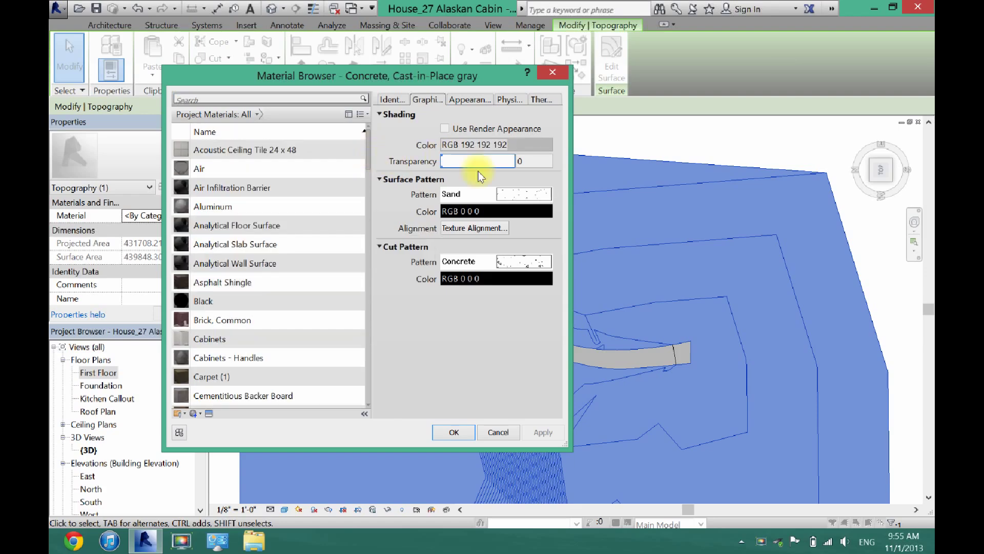
pyautogui.moveTo(370, 160); pyautogui.dragTo(365, 357)
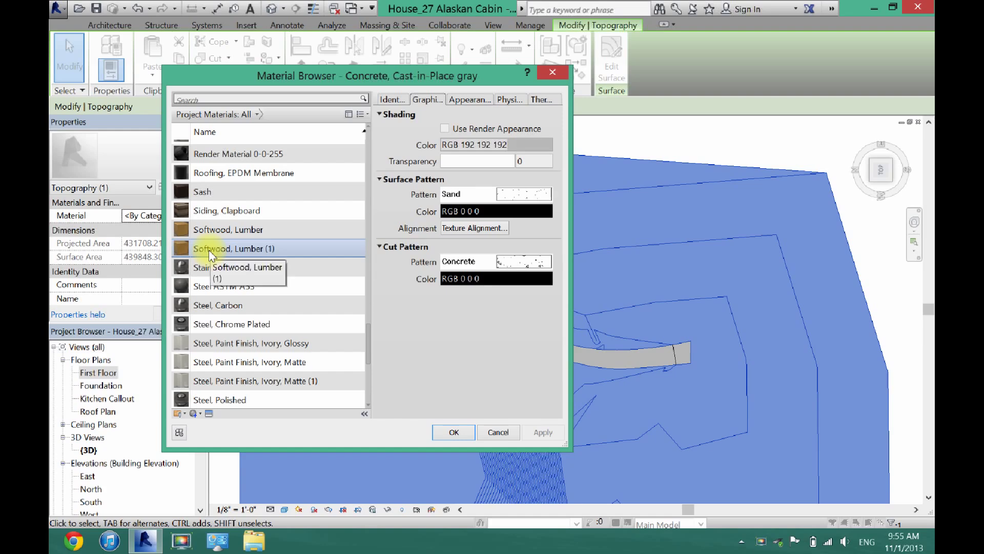
pyautogui.click(225, 230)
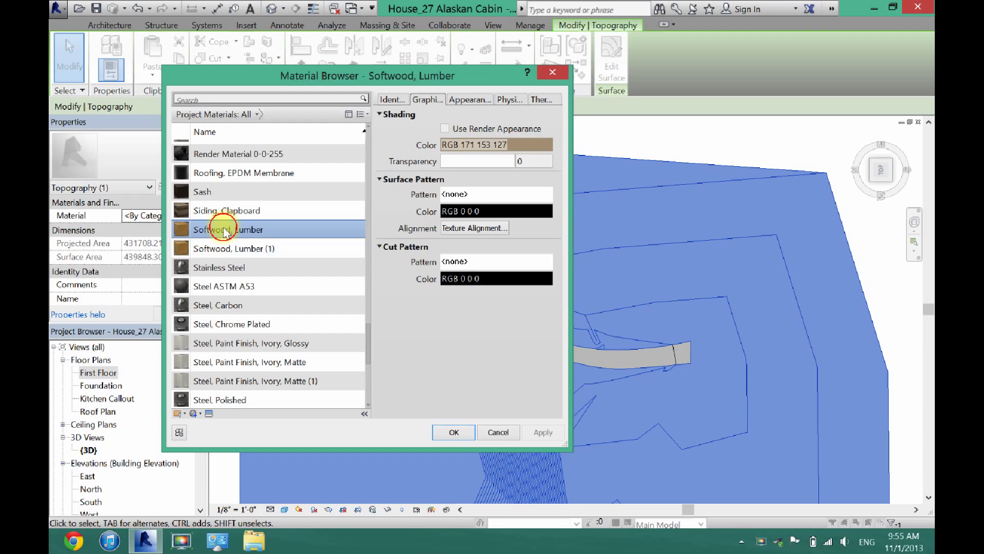
pyautogui.click(193, 414)
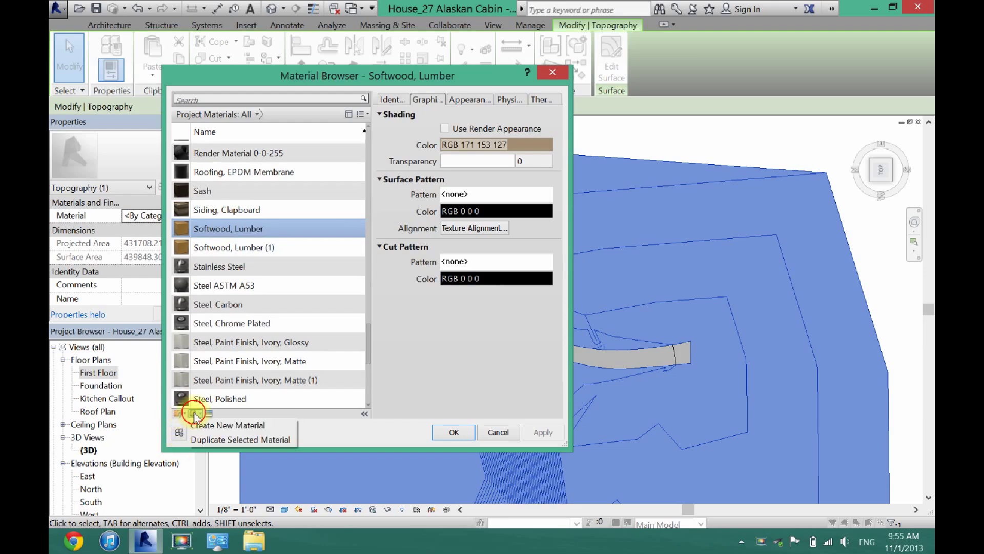
pyautogui.click(215, 441)
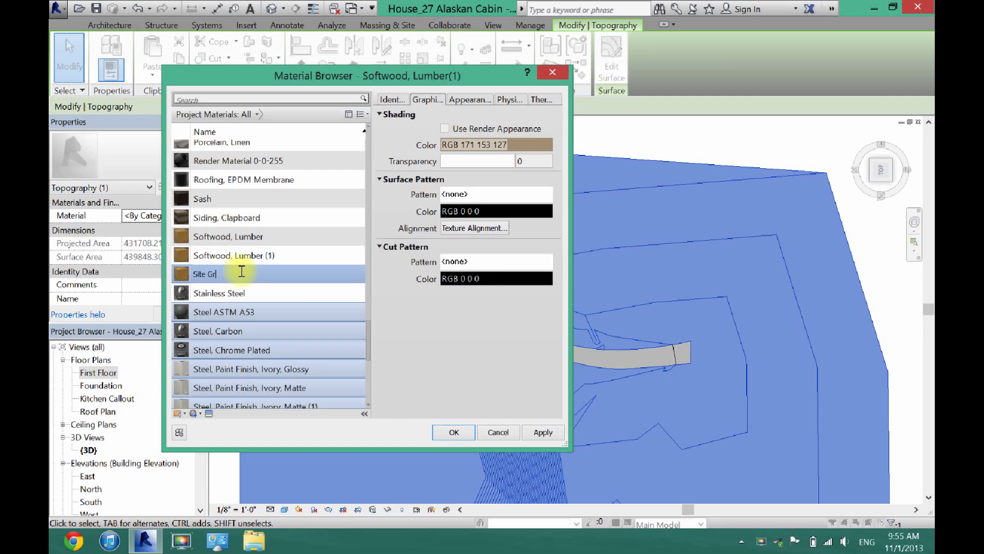
pyautogui.press('Return')
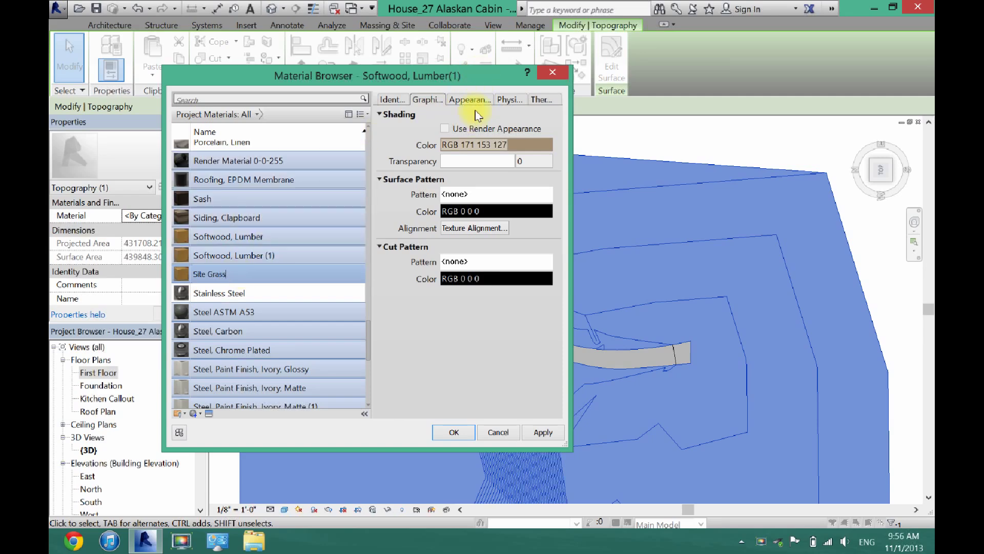
# - Replace the Site Grass appearance with Grass - Bluegrass from the Sitework library, and use the render appearance for its shading
pyautogui.click(479, 101)
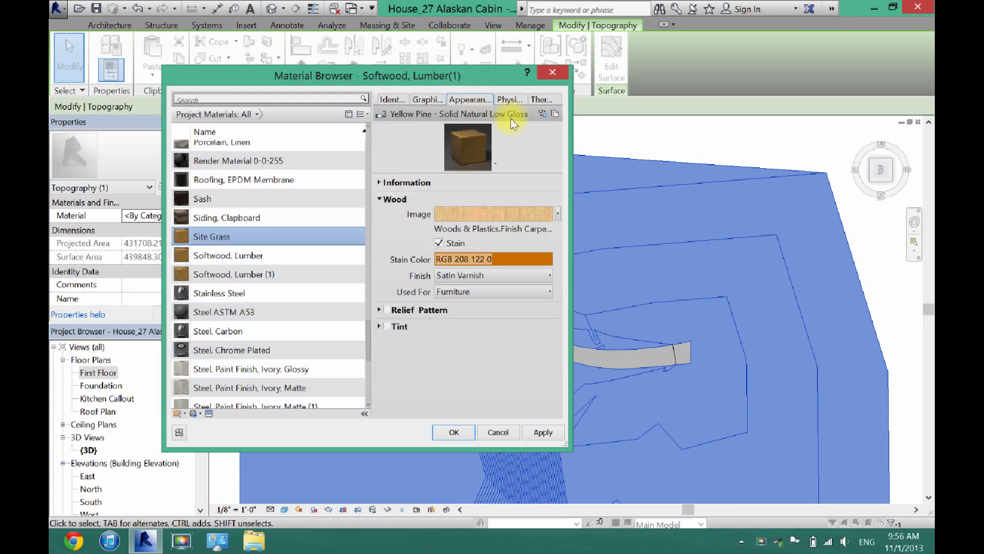
pyautogui.click(542, 113)
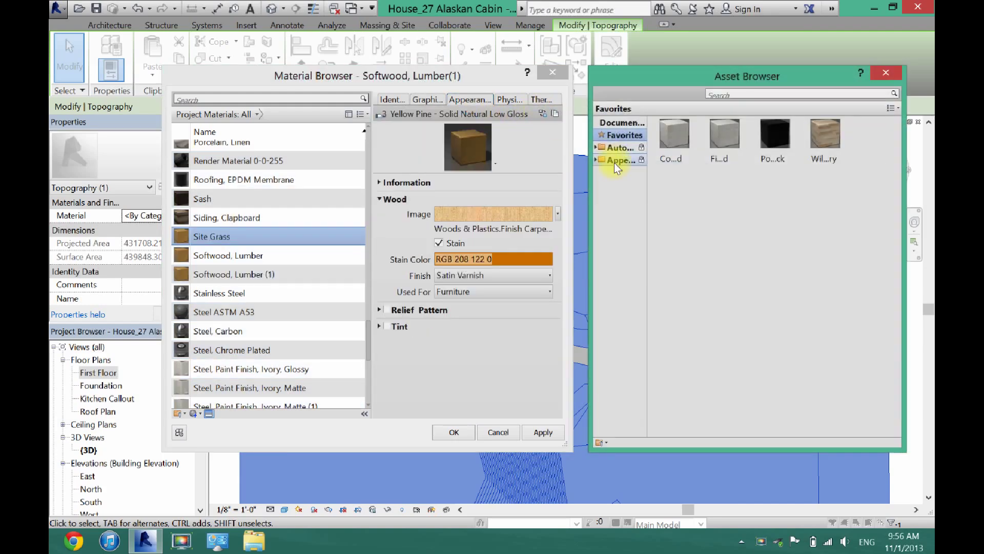
pyautogui.click(618, 160)
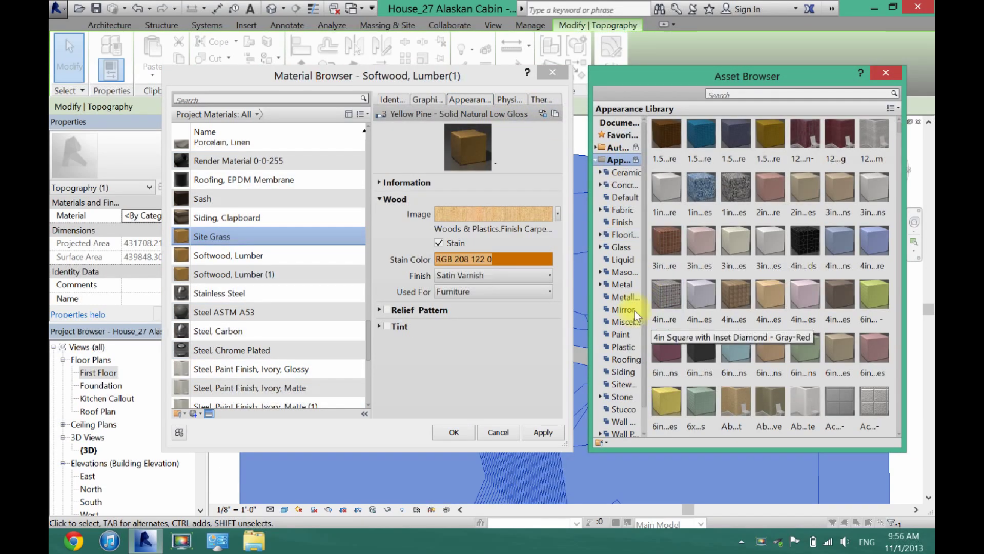
pyautogui.click(621, 384)
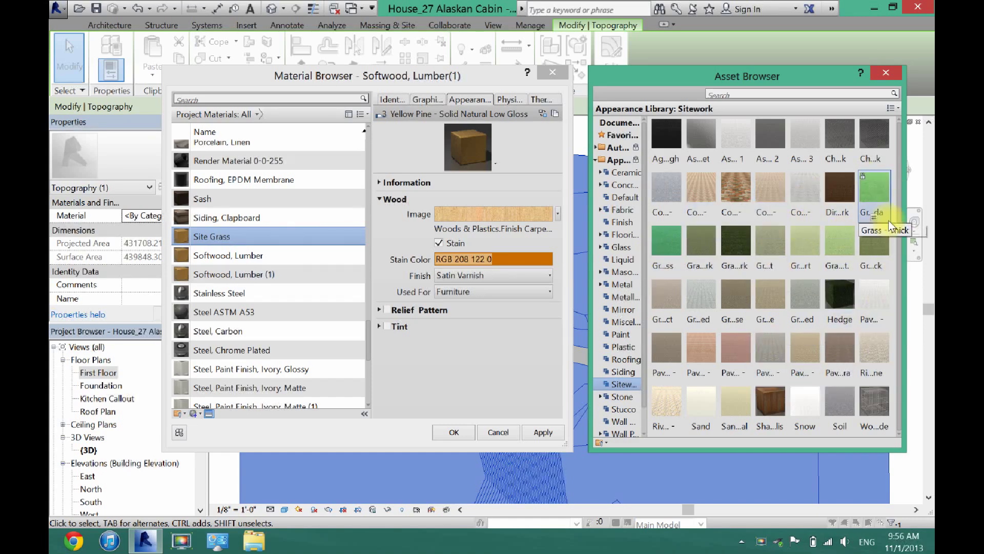
pyautogui.doubleClick(668, 240)
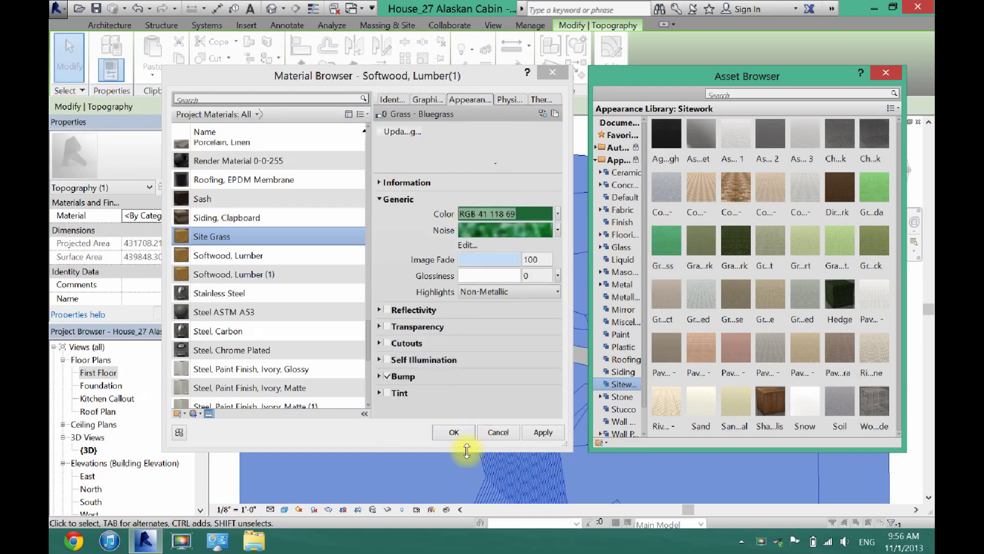
pyautogui.click(426, 101)
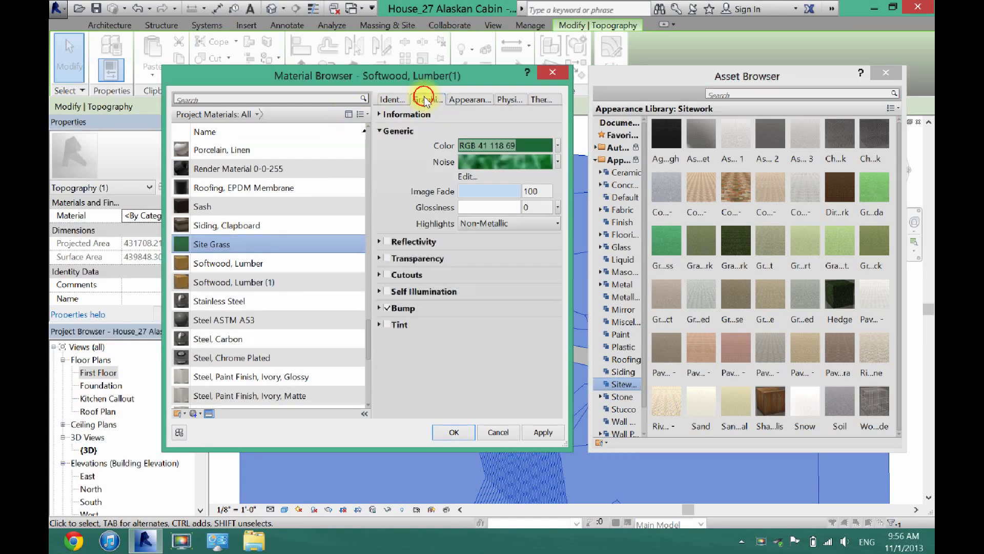
pyautogui.click(445, 128)
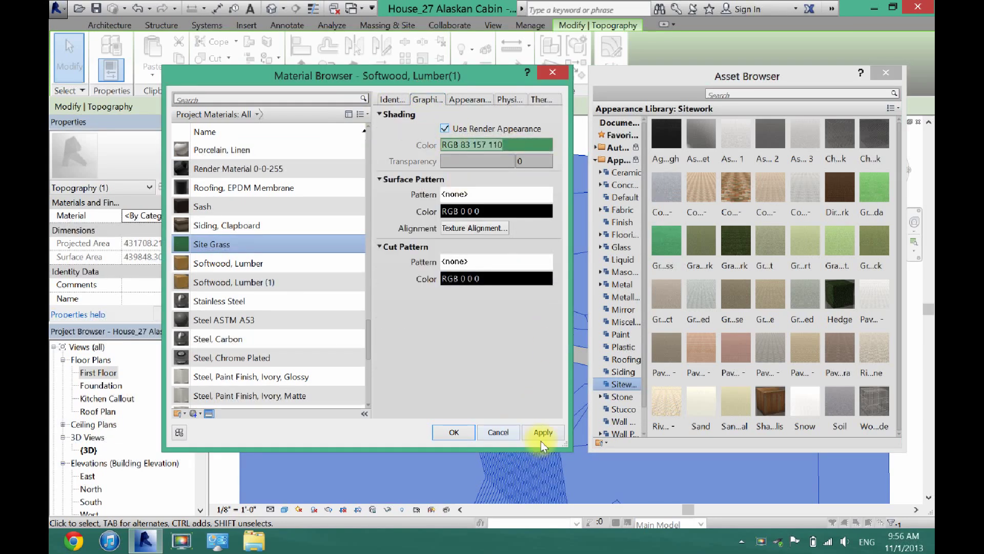
# - Confirm the Site Grass material for the surrounding terrain and clear the selection
pyautogui.click(444, 433)
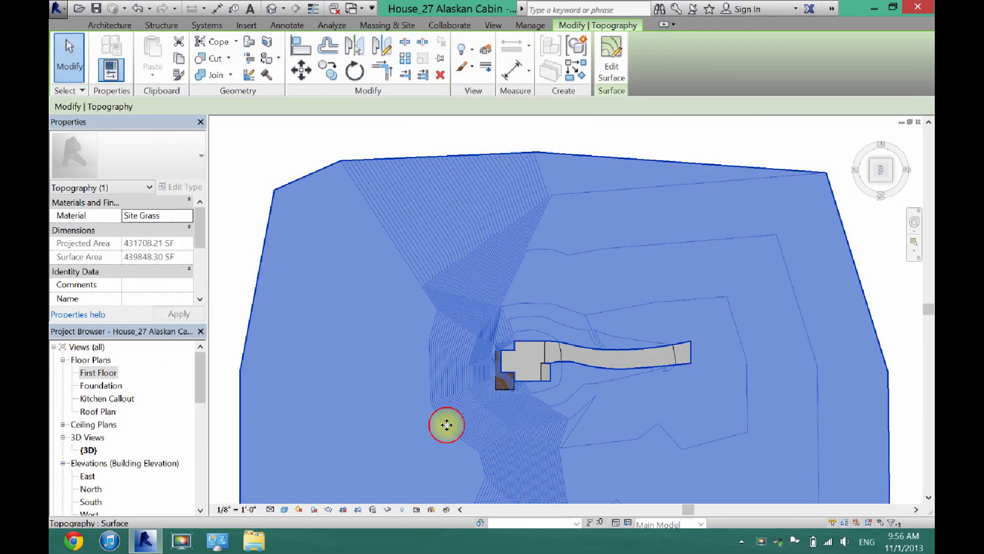
pyautogui.click(350, 177)
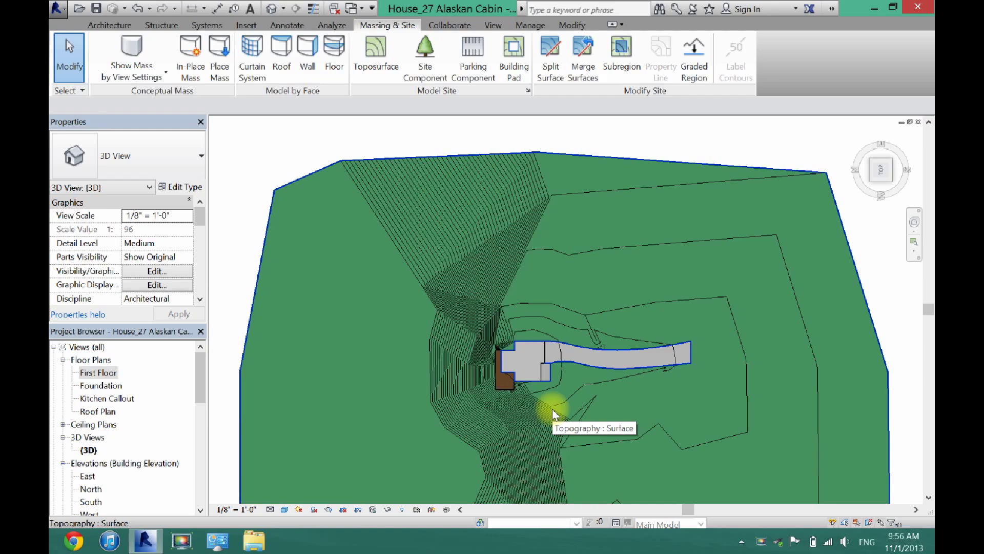
pyautogui.moveTo(929, 309); pyautogui.dragTo(928, 330)
pyautogui.scroll(-1, 408, 303)
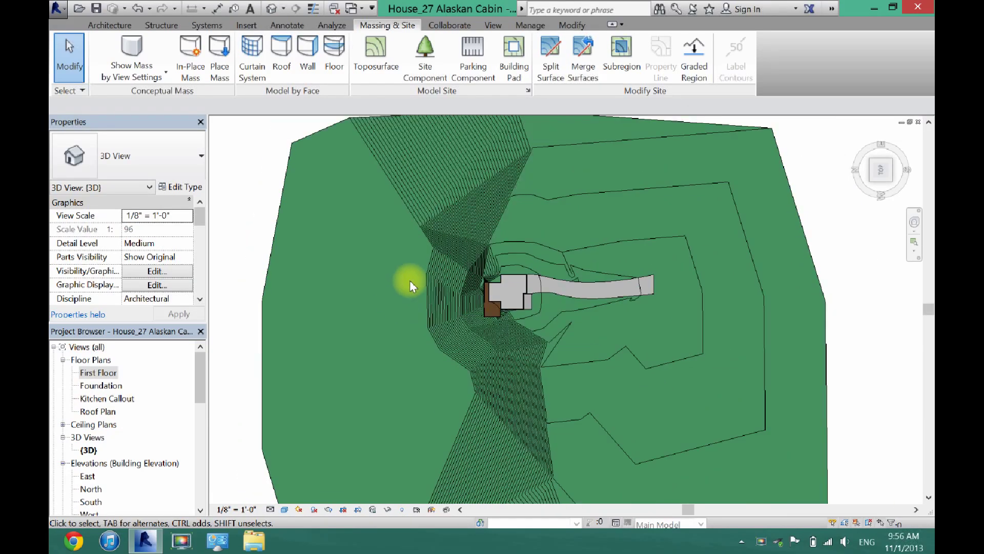
# - Save the project and start splitting the Site Grass terrain surface
pyautogui.click(605, 144)
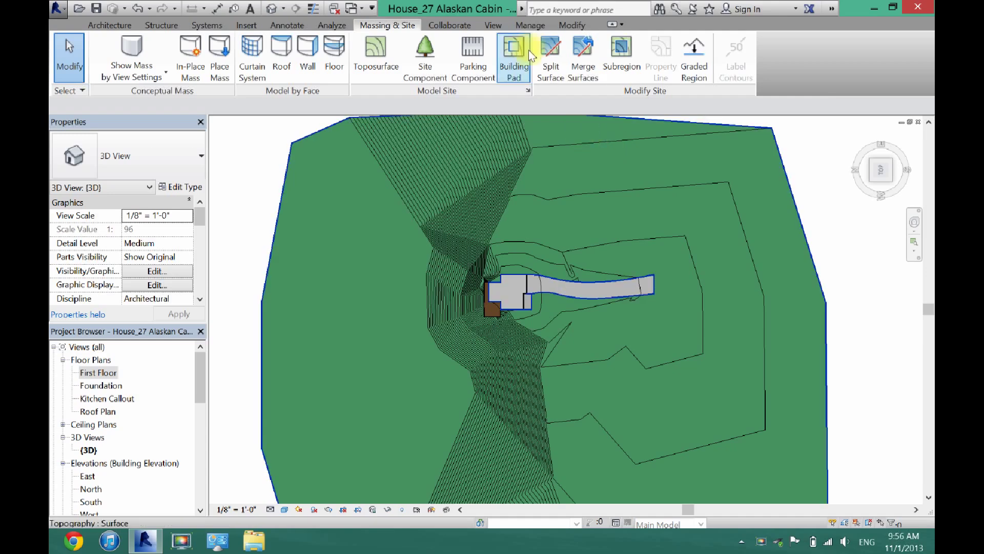
pyautogui.click(550, 51)
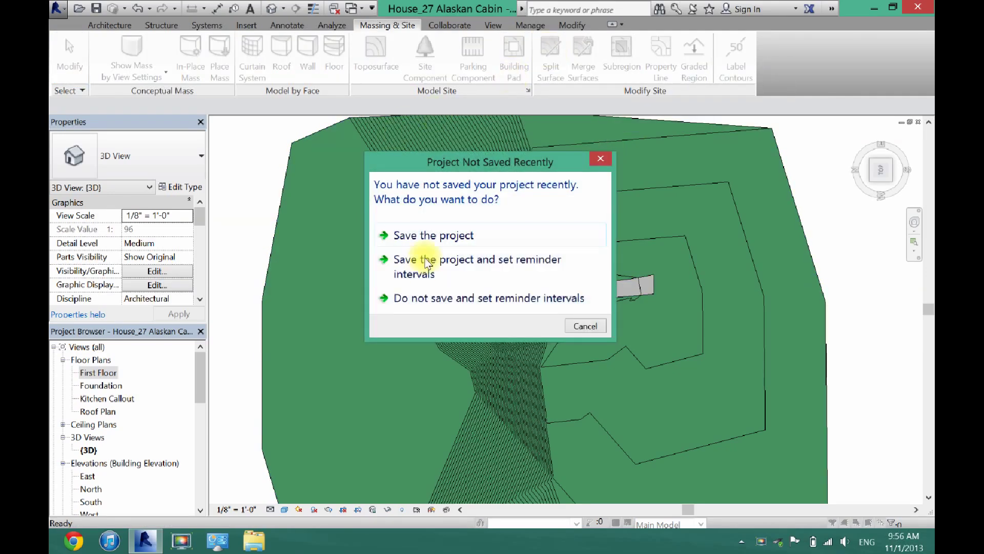
pyautogui.click(428, 232)
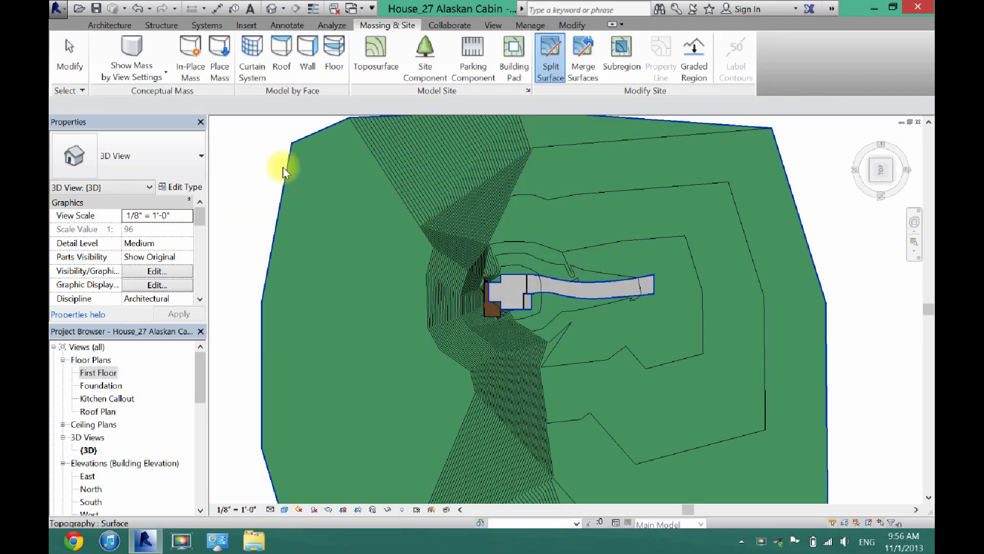
pyautogui.scroll(-1, 457, 201)
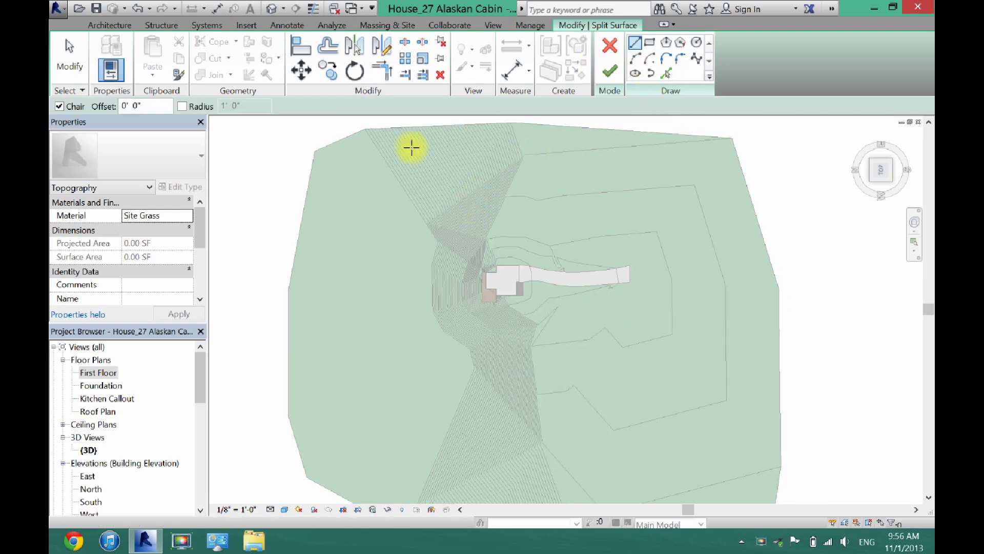
# - Sketch three connected split lines from the terrain's far boundary corner along the slope's outer edge, with a vertical segment about 68' long
pyautogui.click(361, 129)
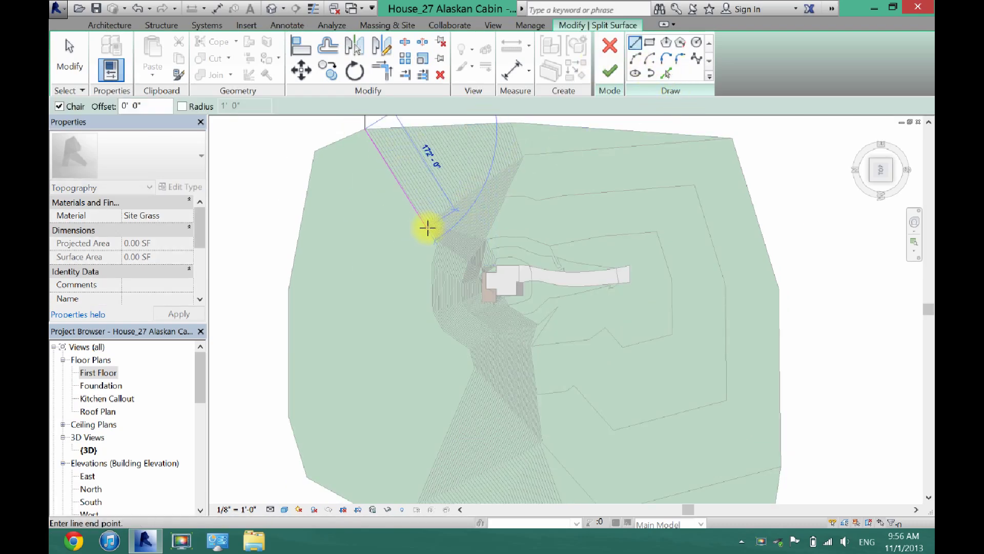
pyautogui.click(441, 247)
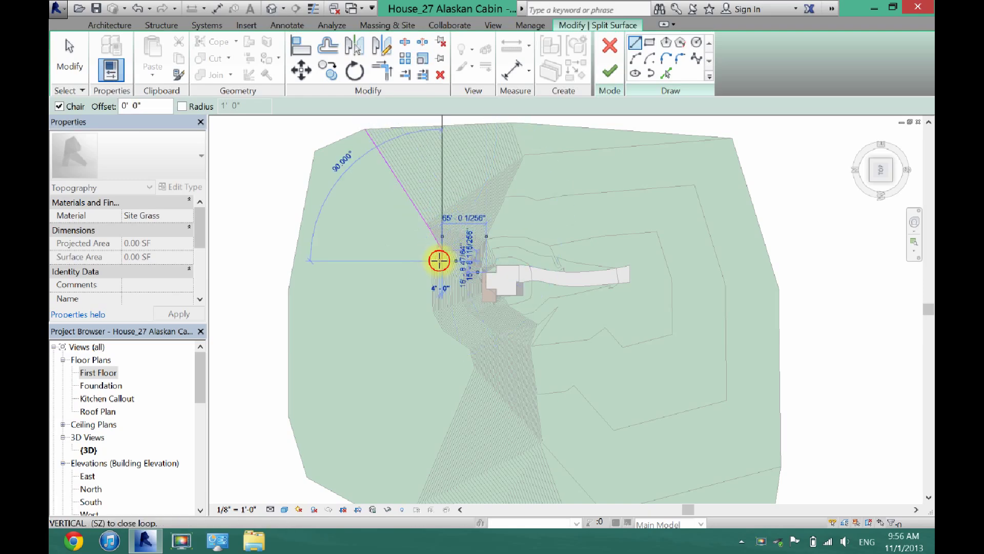
pyautogui.click(441, 317)
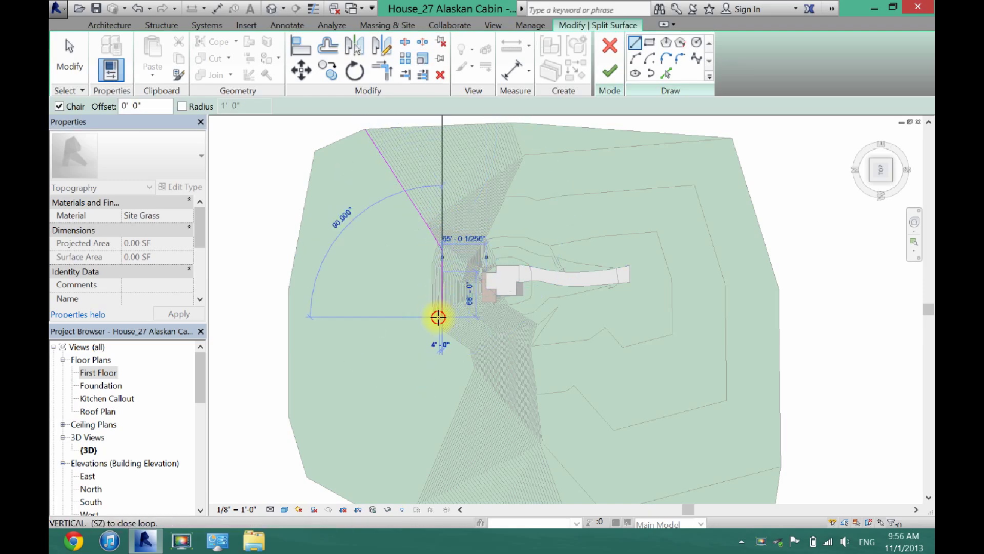
pyautogui.click(460, 346)
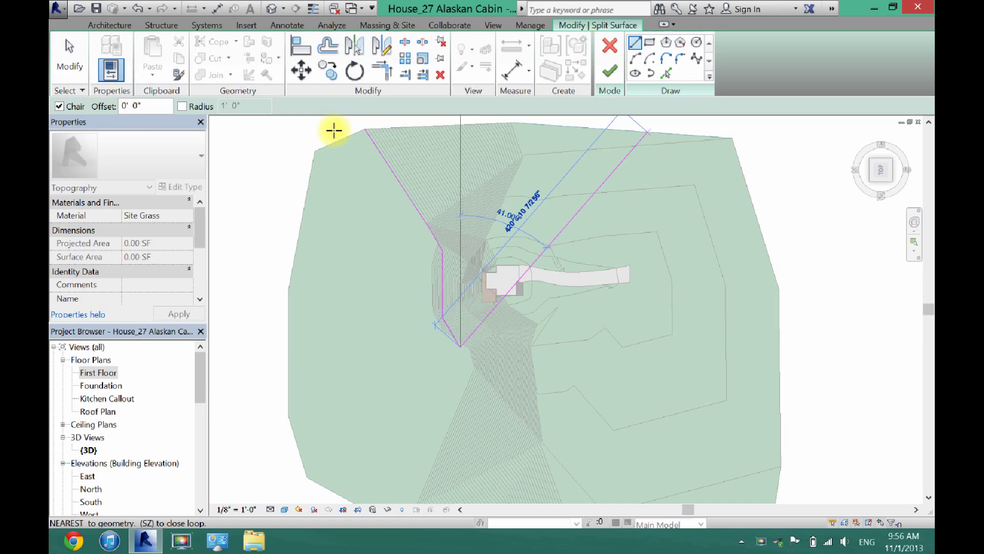
# - Remove the last diagonal split line and shorten the vertical segment to 12'
pyautogui.click(67, 51)
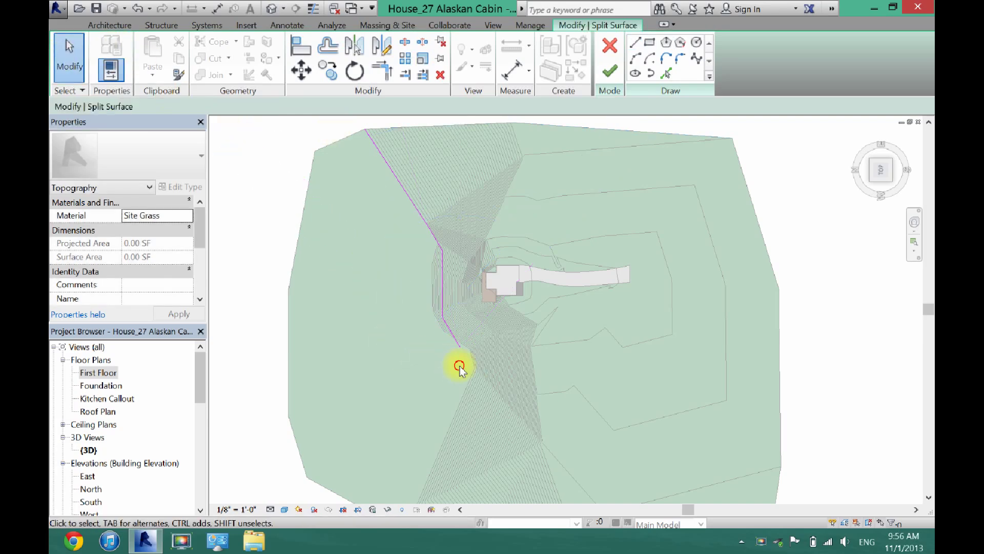
pyautogui.moveTo(459, 367); pyautogui.dragTo(417, 260)
pyautogui.press('Delete')
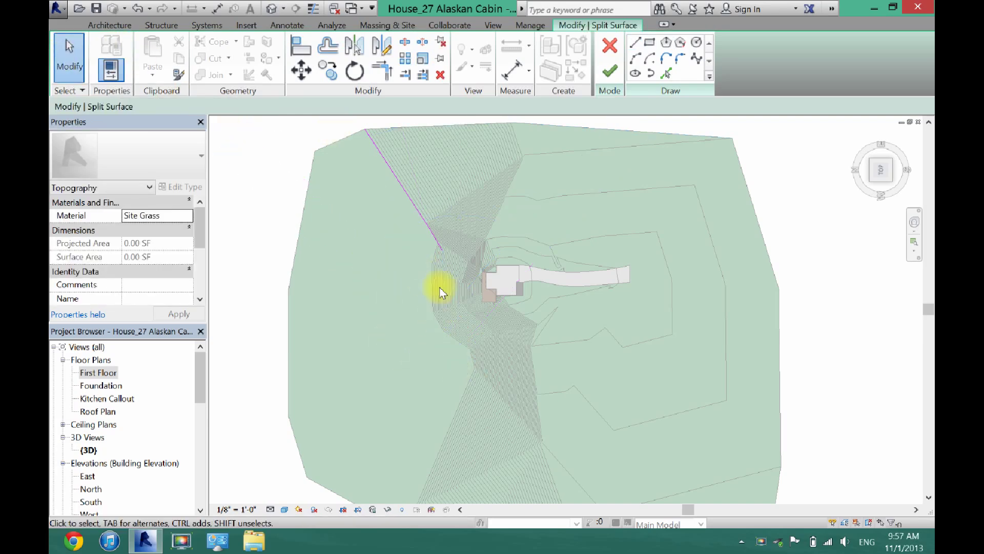
pyautogui.scroll(3, 439, 287)
pyautogui.moveTo(443, 180); pyautogui.dragTo(415, 154)
# - Continue the split boundary from the short segment's end with two arcs past the cabin, the first with a radius of about 267'
pyautogui.click(638, 54)
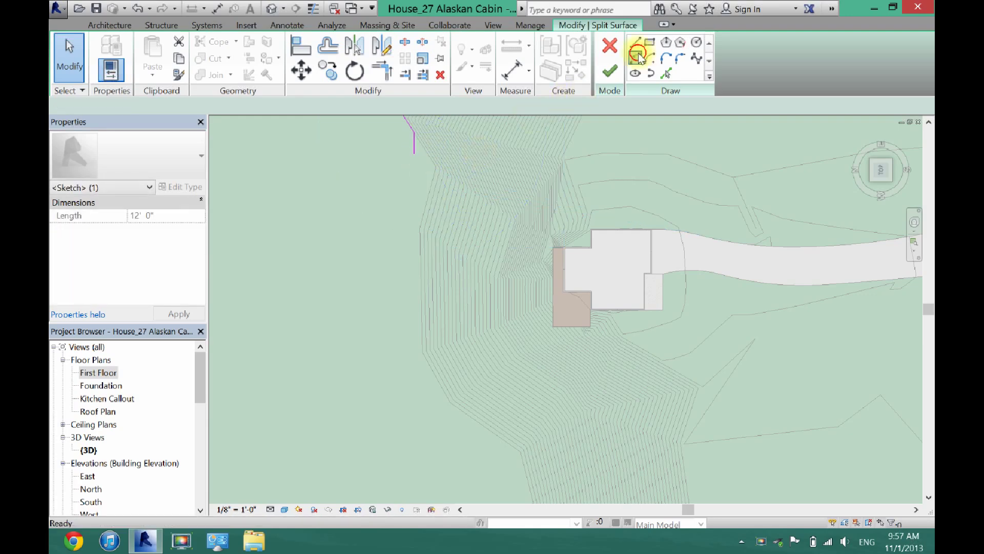
pyautogui.click(414, 154)
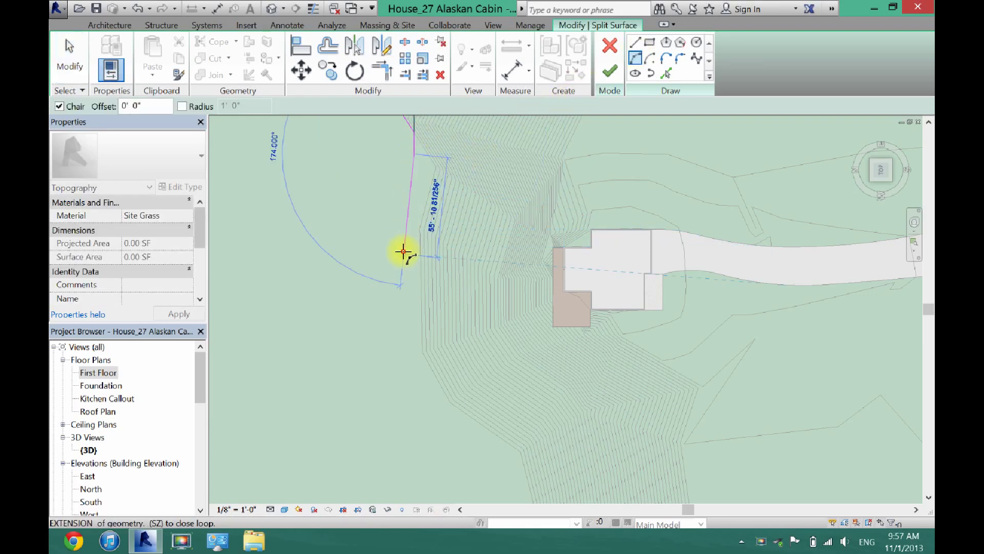
pyautogui.click(403, 251)
pyautogui.click(410, 228)
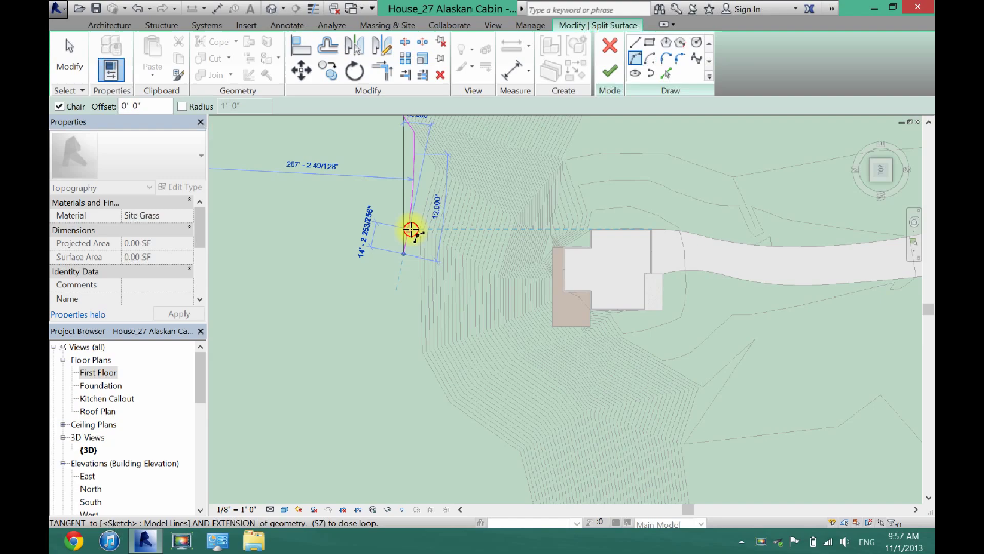
pyautogui.click(402, 327)
pyautogui.scroll(-1, 396, 334)
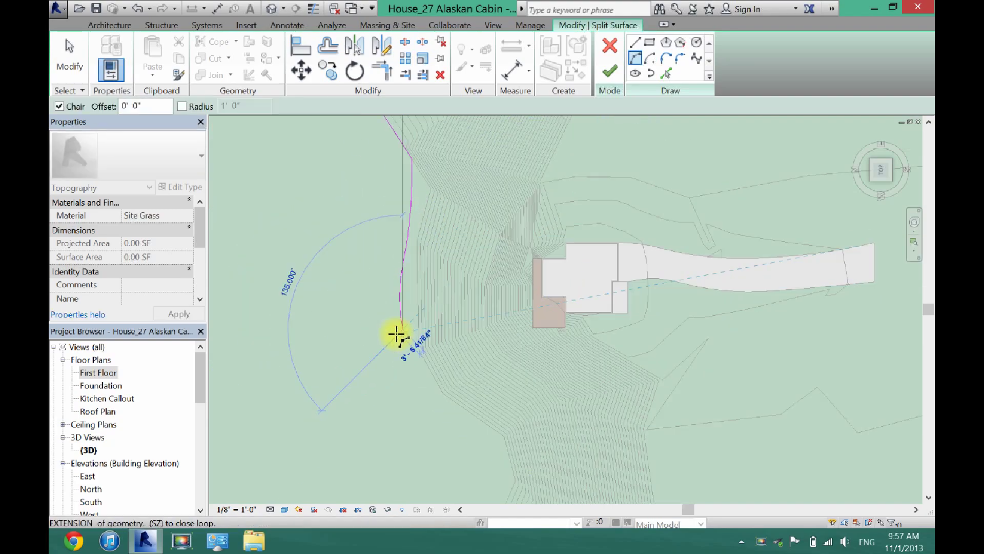
# - Extend the boundary below the cabin with tighter arcs, starting at about 52' radius and ending in a small rounded bulge
pyautogui.scroll(-2, 396, 334)
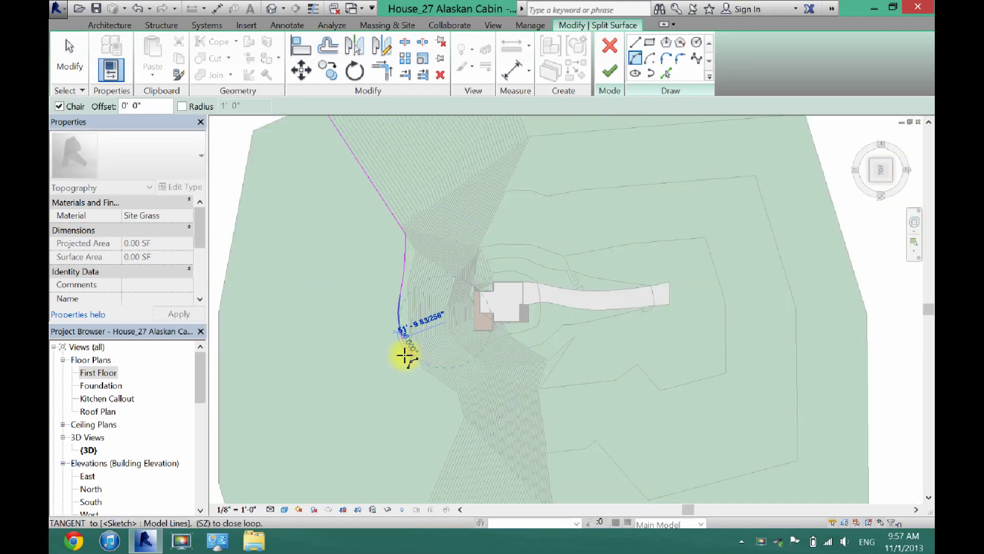
pyautogui.click(404, 354)
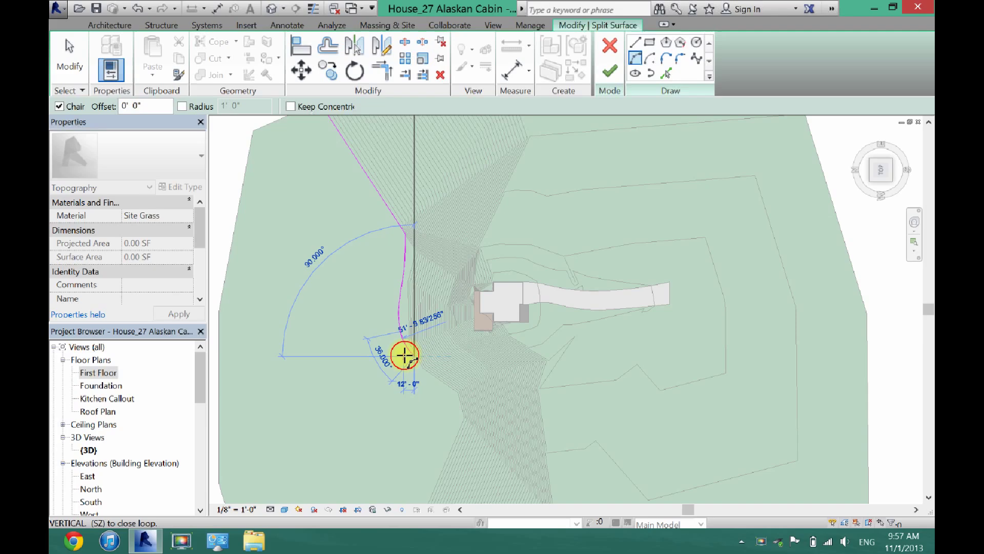
pyautogui.click(419, 381)
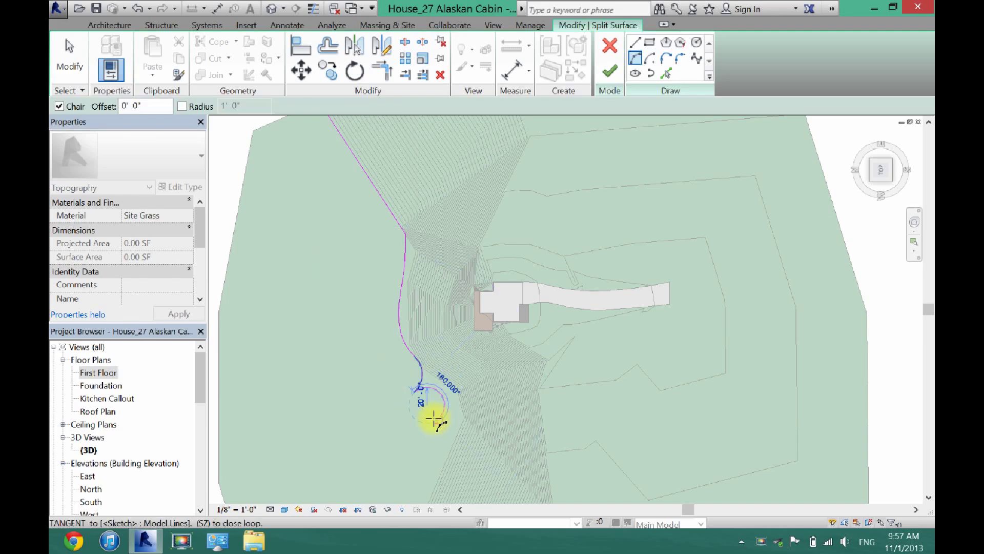
pyautogui.click(416, 413)
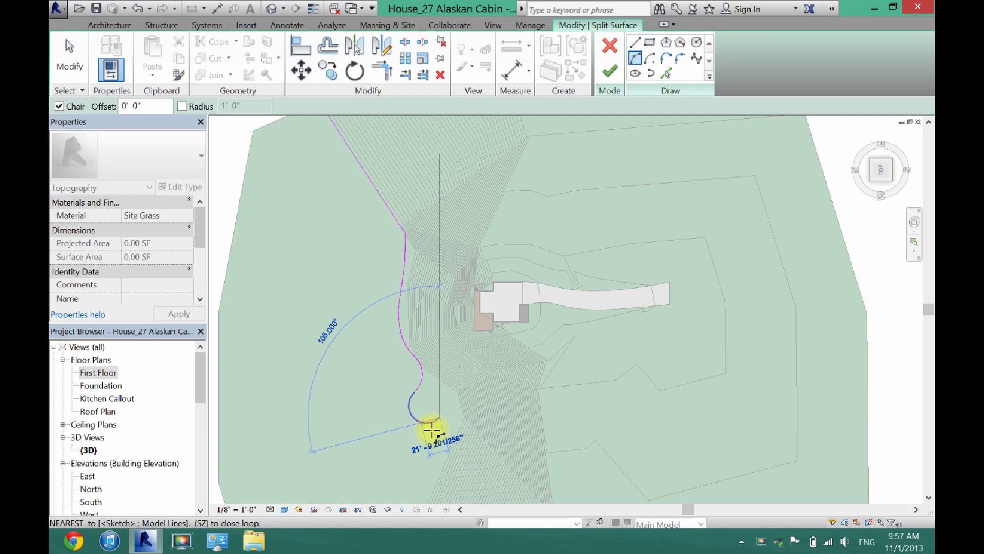
pyautogui.click(431, 429)
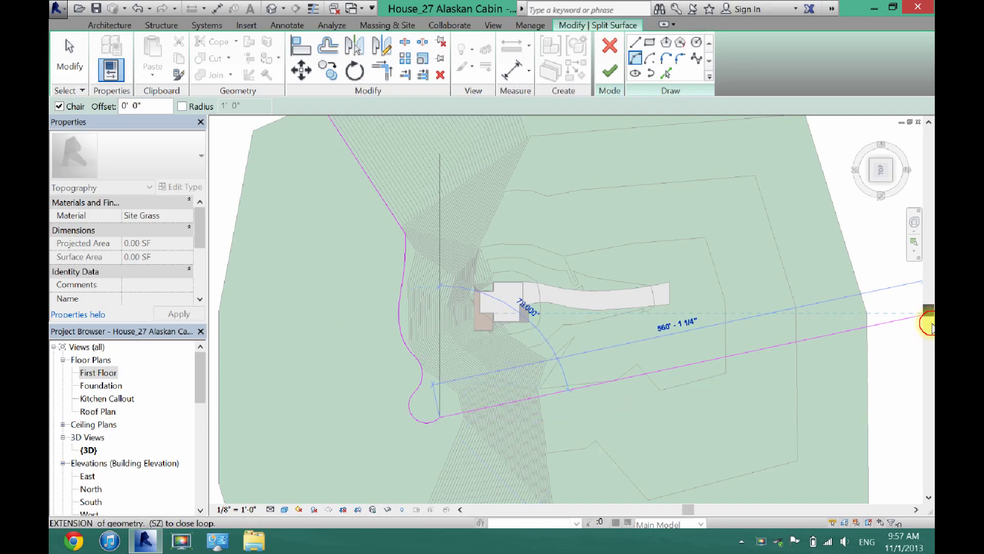
# - Extend the boundary along the lower slope with two larger arcs ending just outside the terrain's near edge
pyautogui.moveTo(928, 322); pyautogui.dragTo(928, 368)
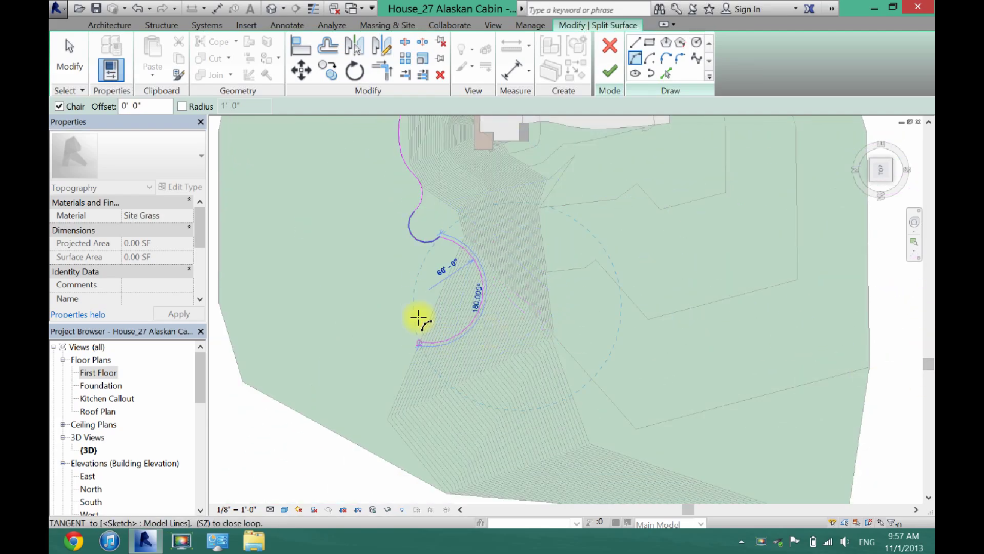
pyautogui.click(444, 288)
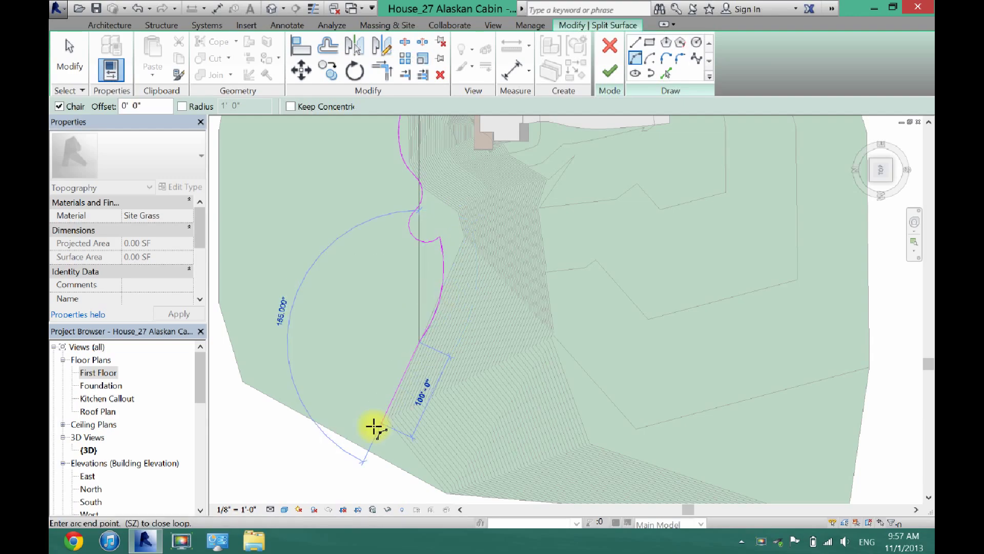
pyautogui.click(368, 461)
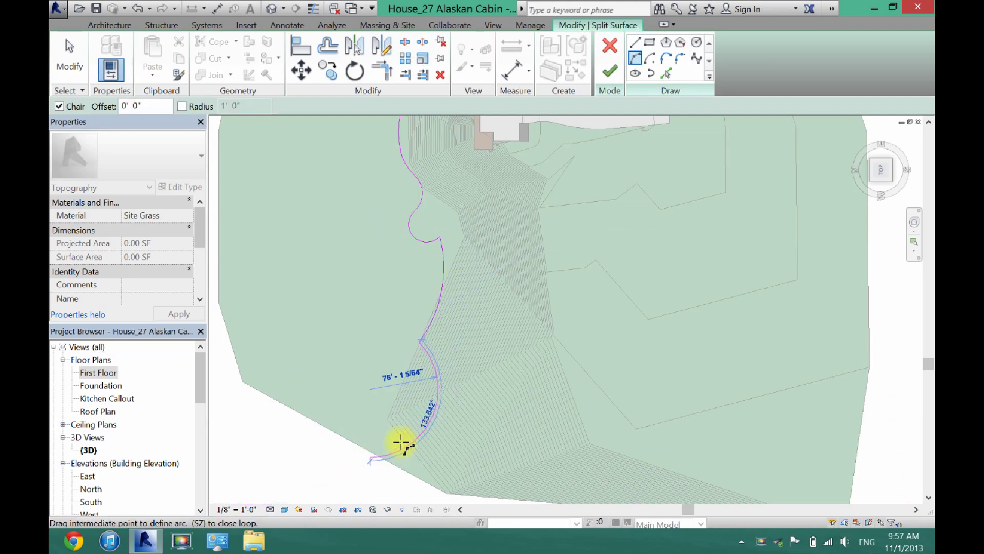
pyautogui.click(390, 431)
# - Close the boundary outside the terrain with an arc and three straight lines back to the starting corner, and finish splitting the surface
pyautogui.scroll(-3, 319, 468)
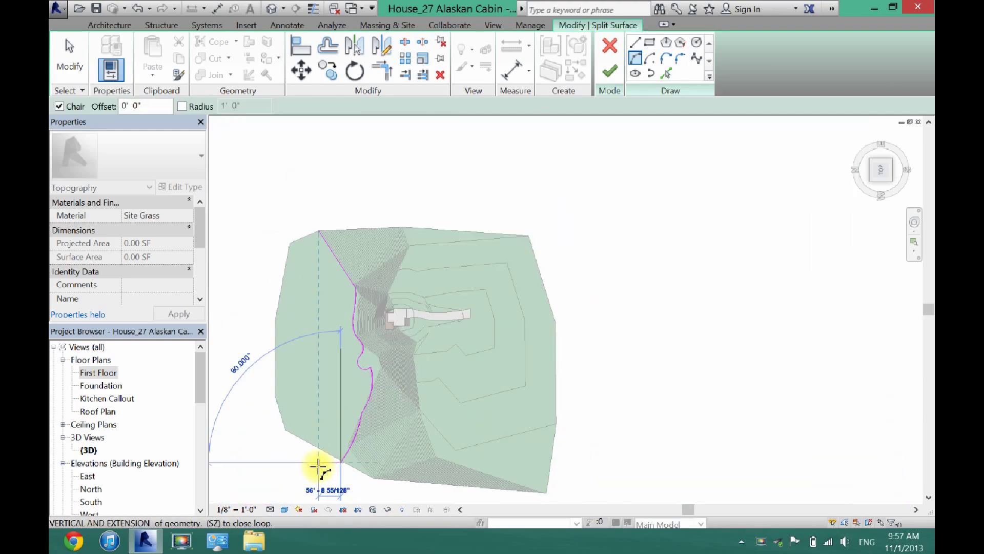
pyautogui.click(275, 466)
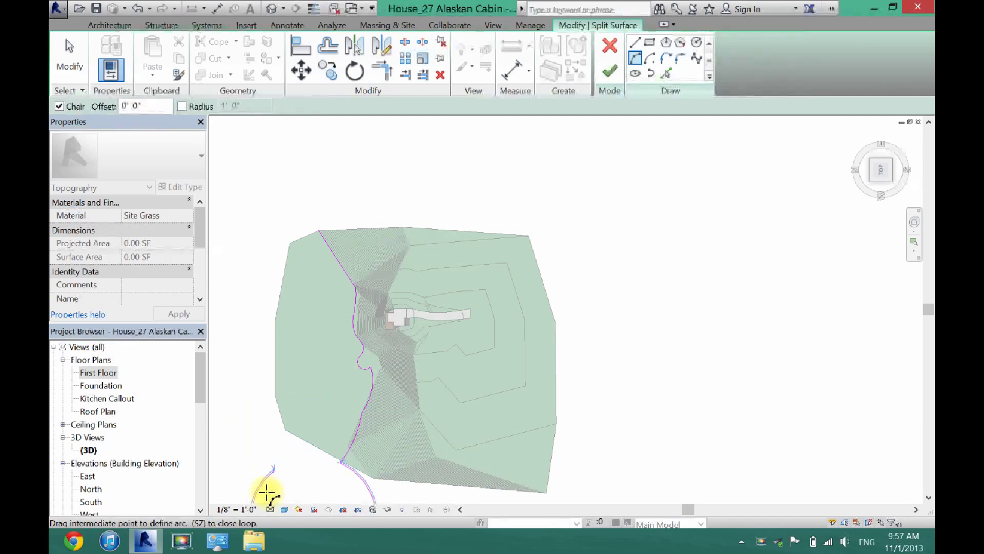
pyautogui.click(289, 464)
pyautogui.click(634, 42)
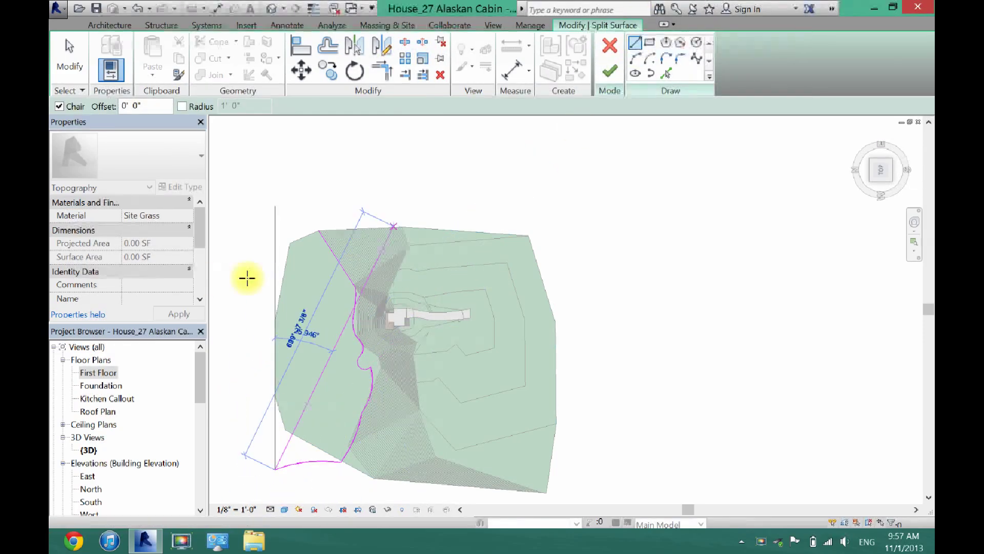
pyautogui.click(221, 216)
pyautogui.click(275, 206)
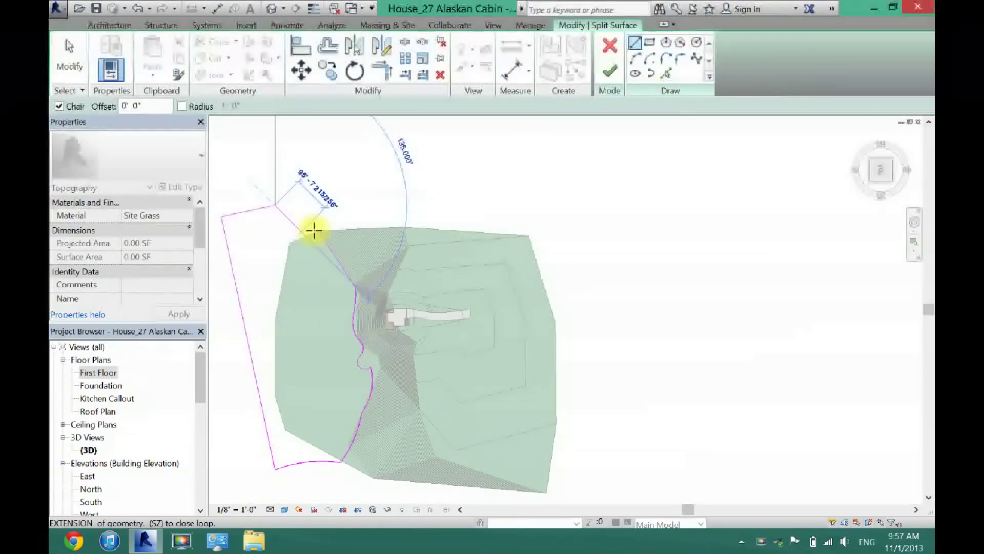
pyautogui.click(317, 231)
pyautogui.click(609, 72)
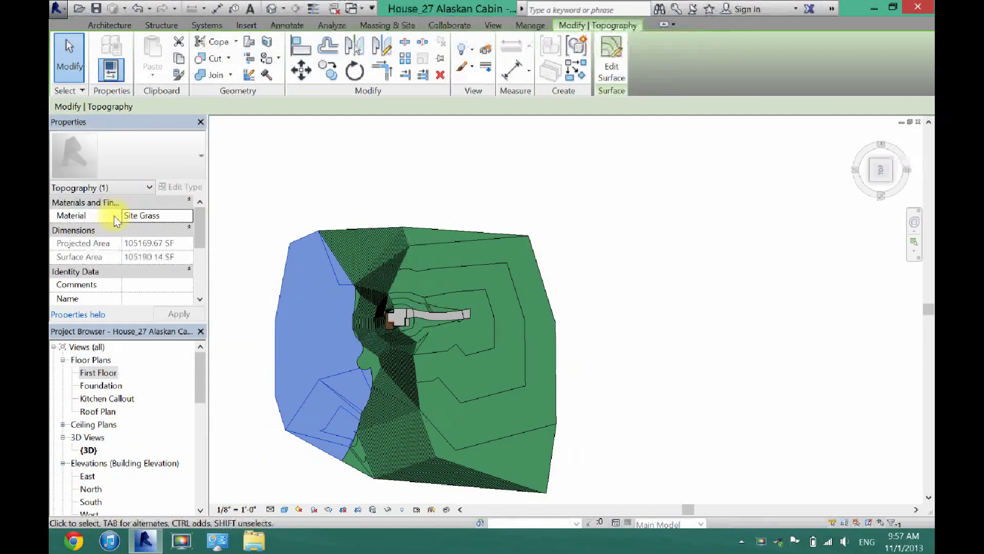
# - Duplicate the Site Grass material for the split-off surface beyond the slope and name the copy Site water
pyautogui.click(189, 212)
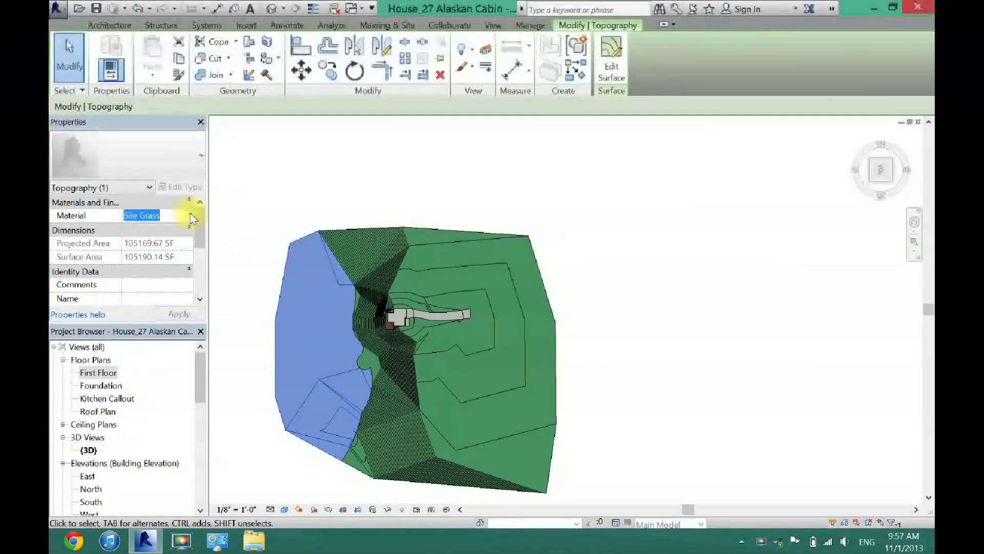
pyautogui.click(189, 212)
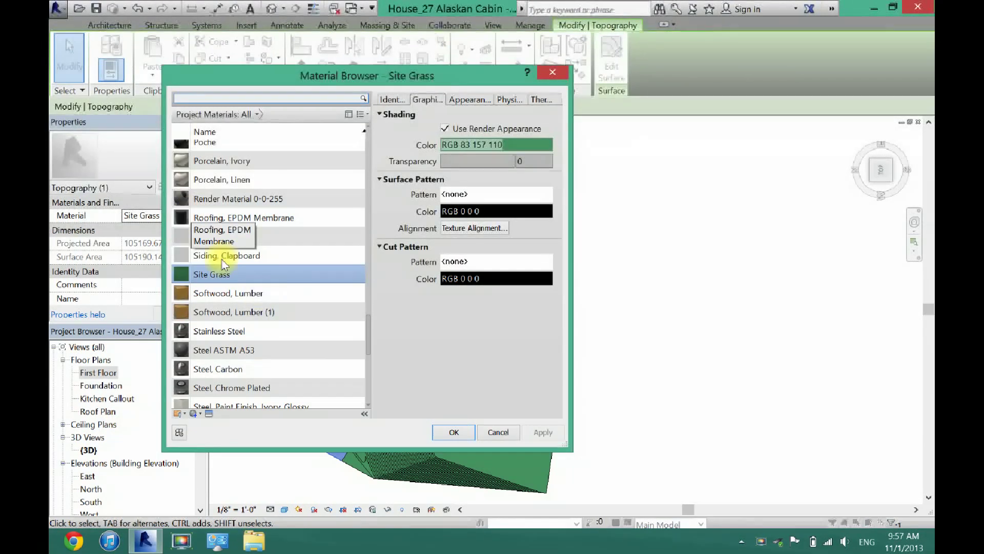
pyautogui.scroll(-1, 199, 381)
pyautogui.click(196, 414)
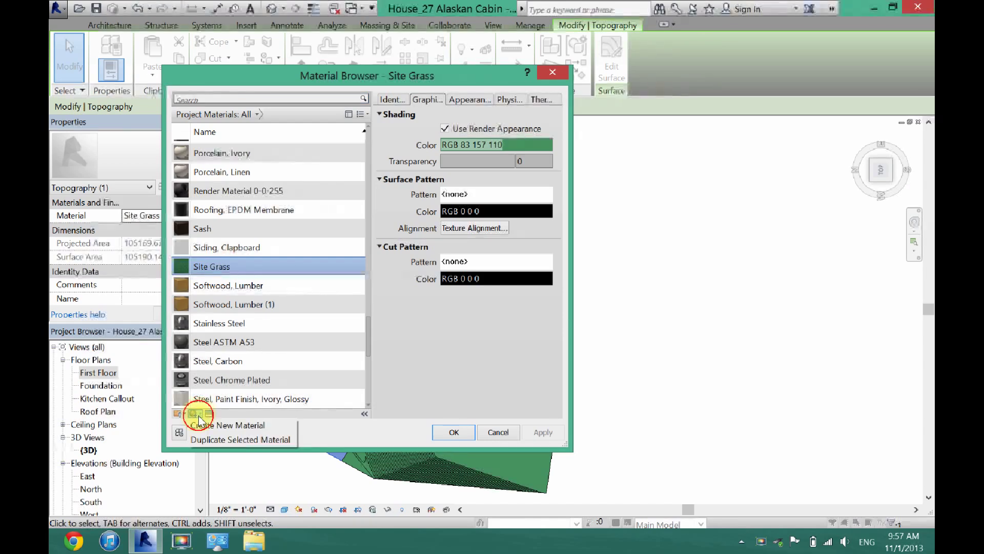
pyautogui.click(240, 440)
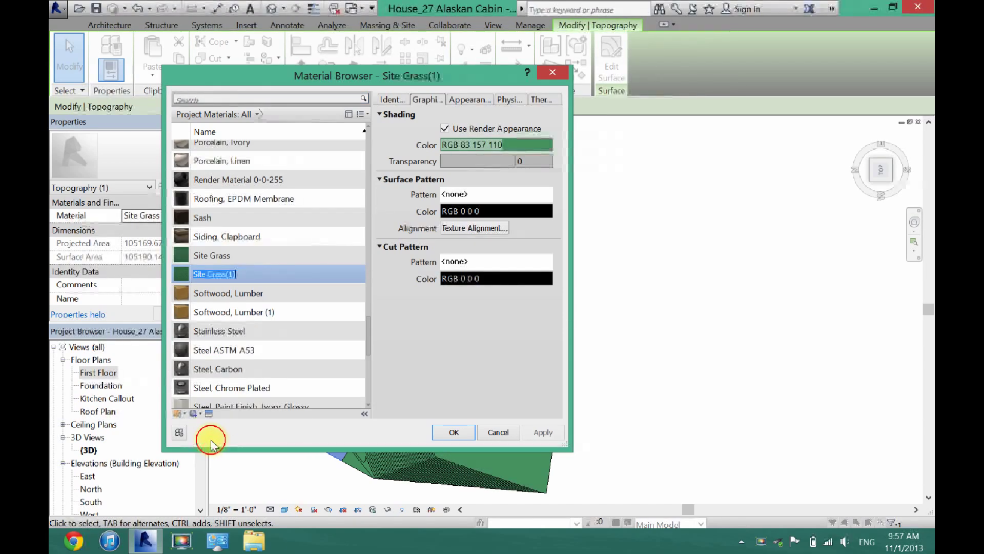
pyautogui.click(238, 276)
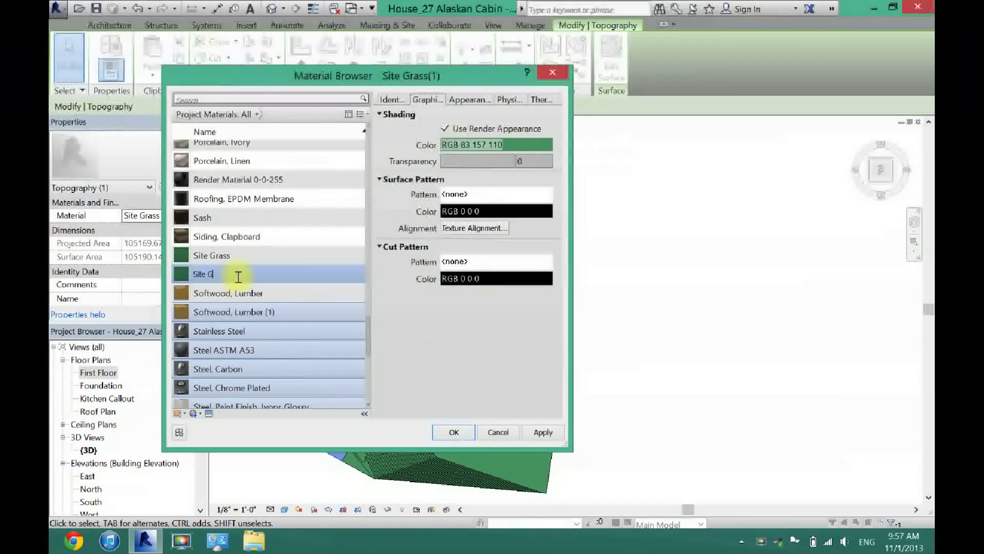
pyautogui.press('Return')
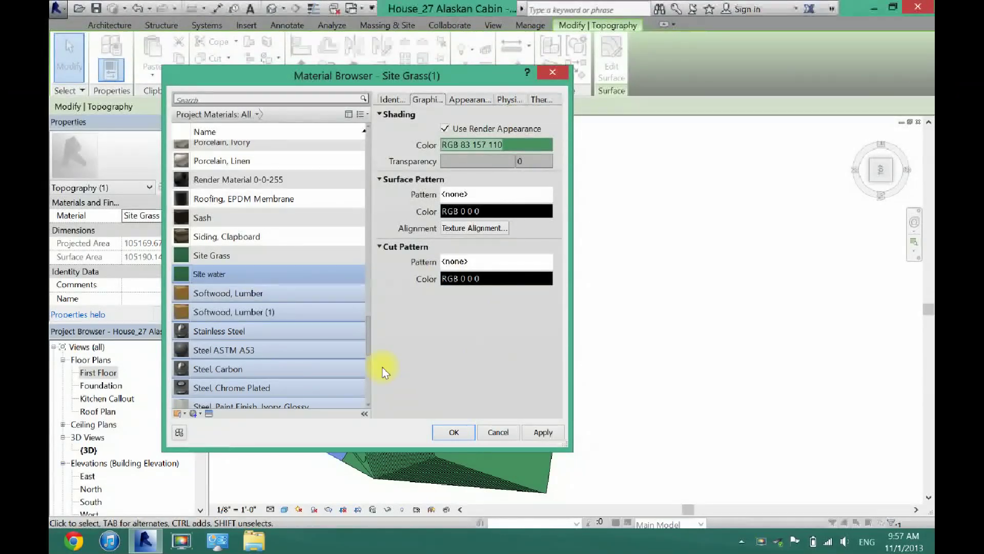
# - Duplicate Site water's appearance asset and replace it with Clear Lake from the Liquid appearance library
pyautogui.click(472, 101)
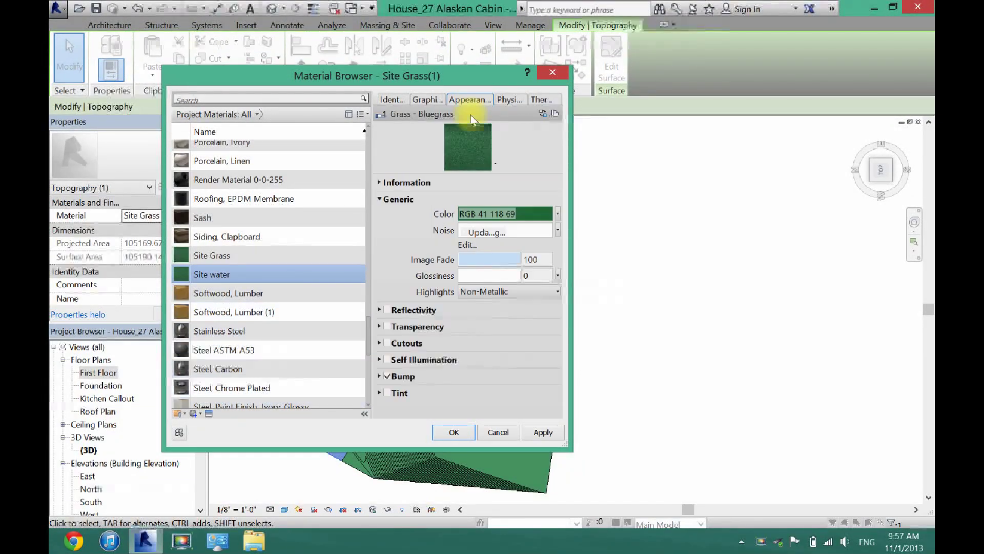
pyautogui.click(553, 113)
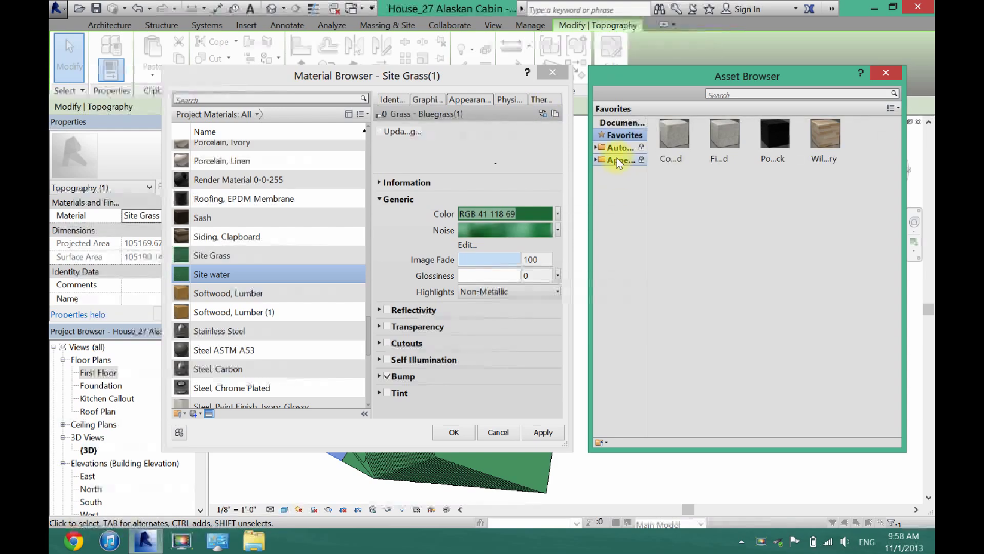
pyautogui.click(619, 158)
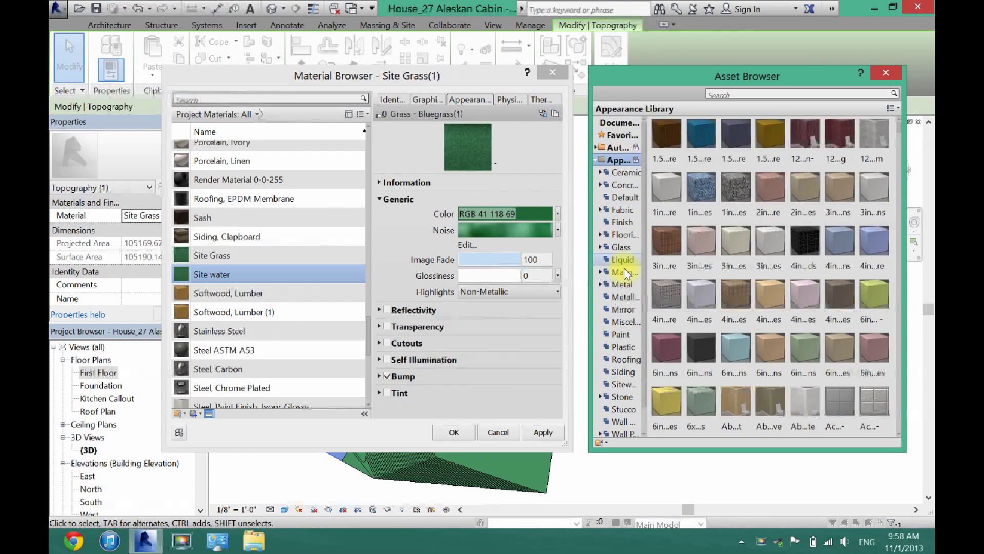
pyautogui.click(617, 258)
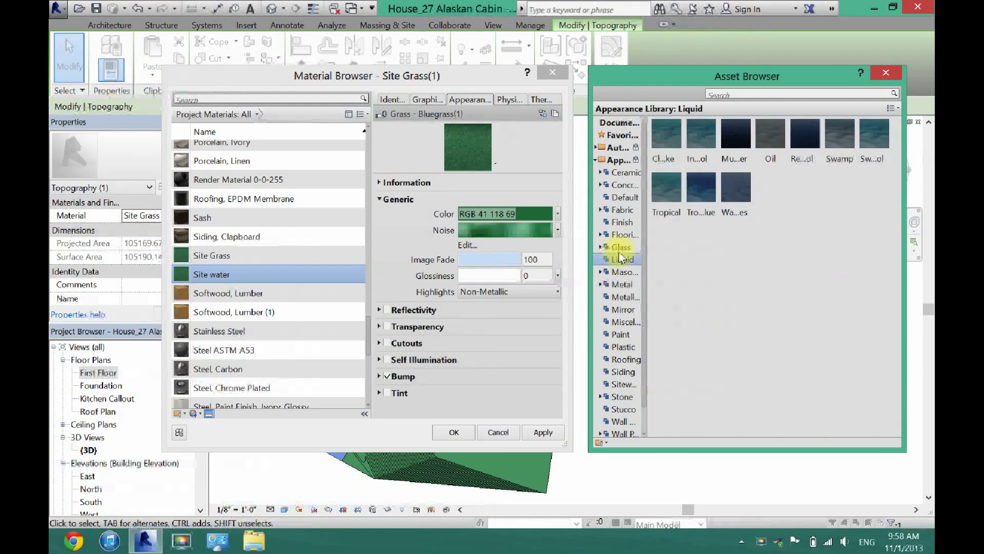
pyautogui.doubleClick(671, 132)
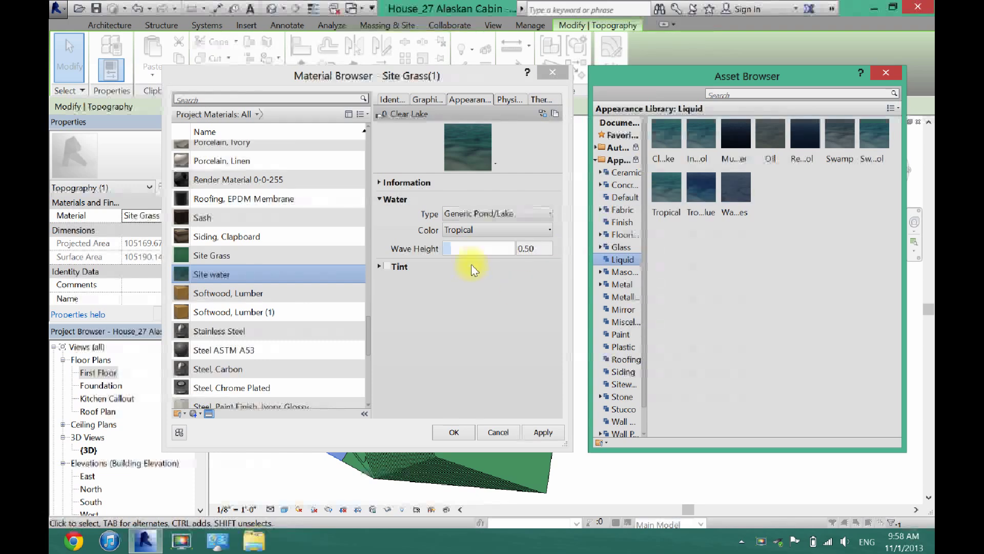
# - Set the water's wave height to 2.75 and its color to Generic Pond/Lake, and apply Site water to the split-off surface
pyautogui.moveTo(451, 251); pyautogui.dragTo(477, 251)
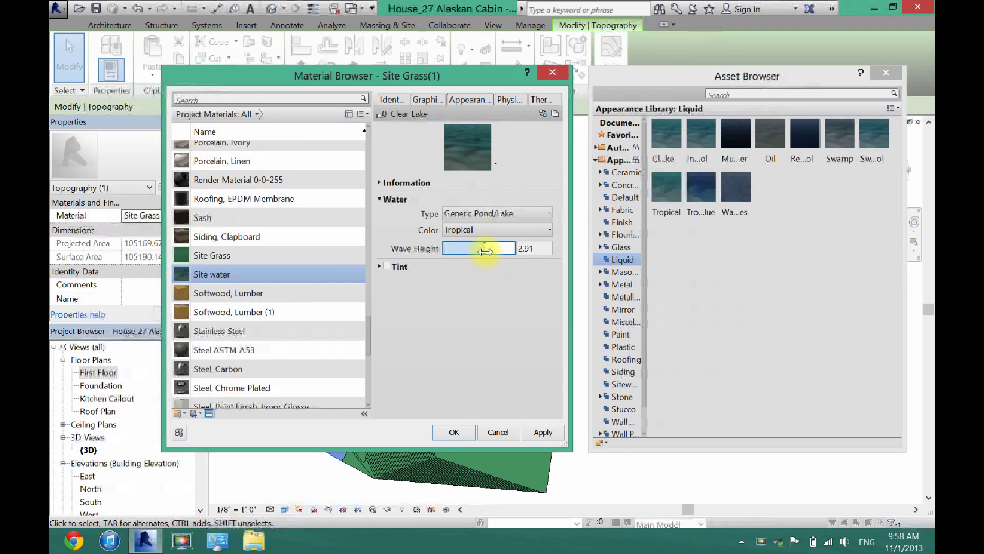
pyautogui.click(493, 230)
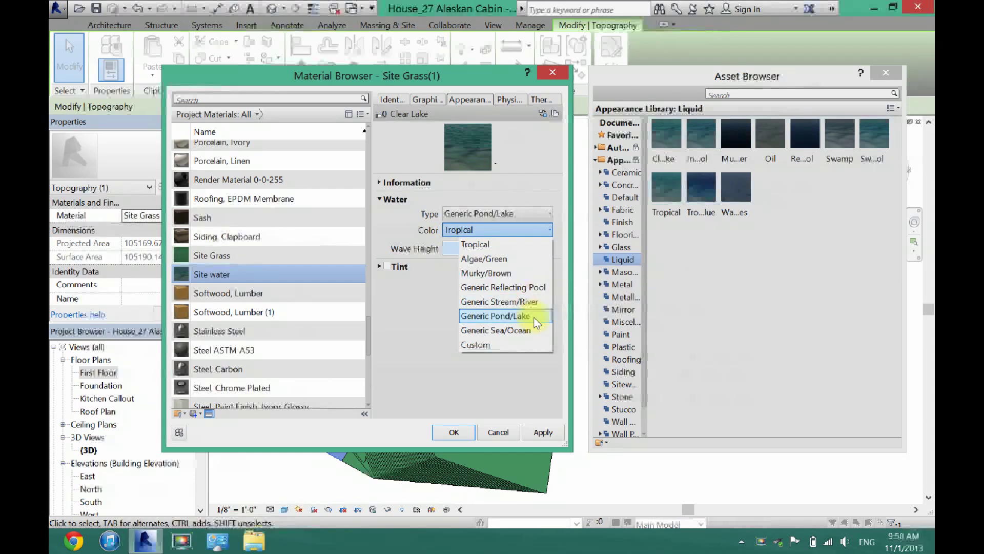
pyautogui.click(525, 317)
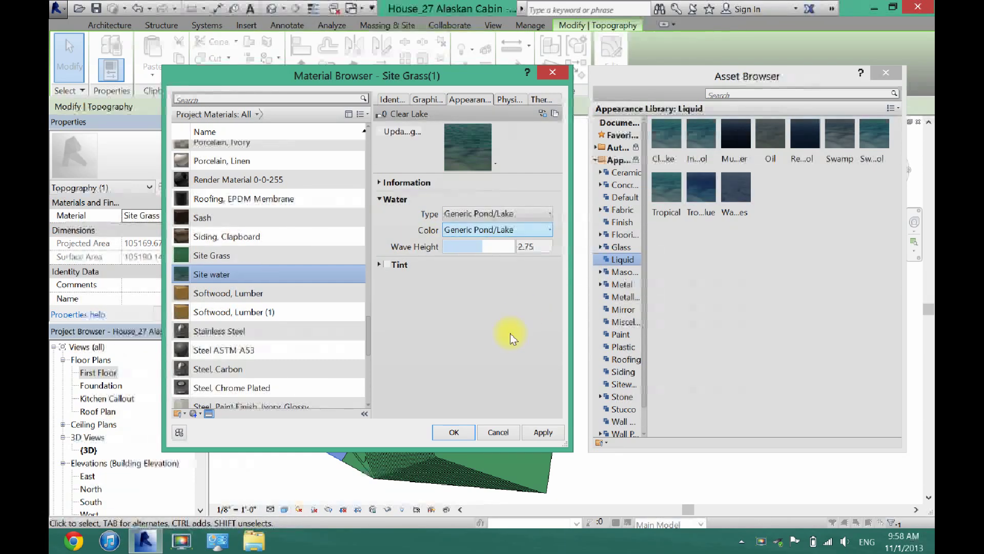
pyautogui.click(545, 431)
pyautogui.click(453, 433)
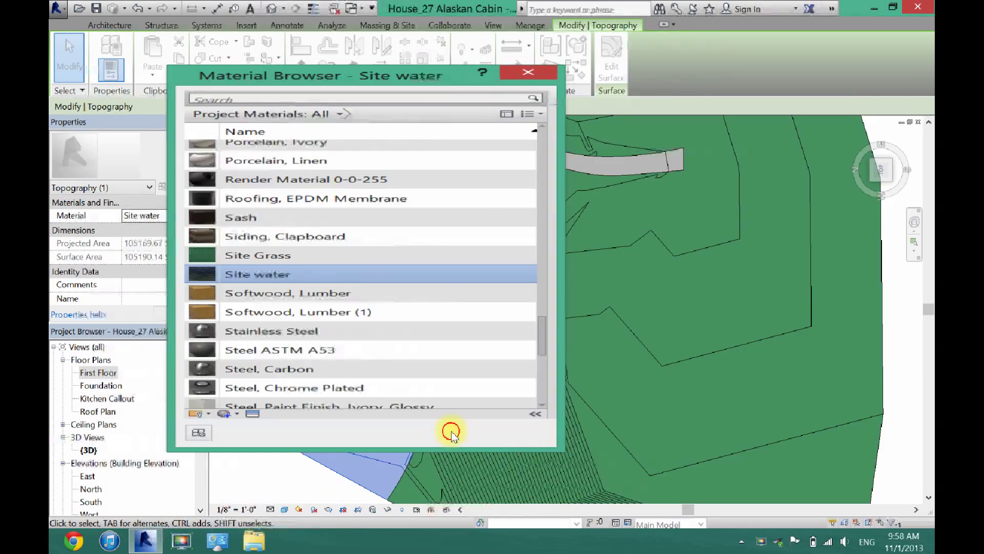
pyautogui.click(253, 473)
pyautogui.scroll(-2, 379, 387)
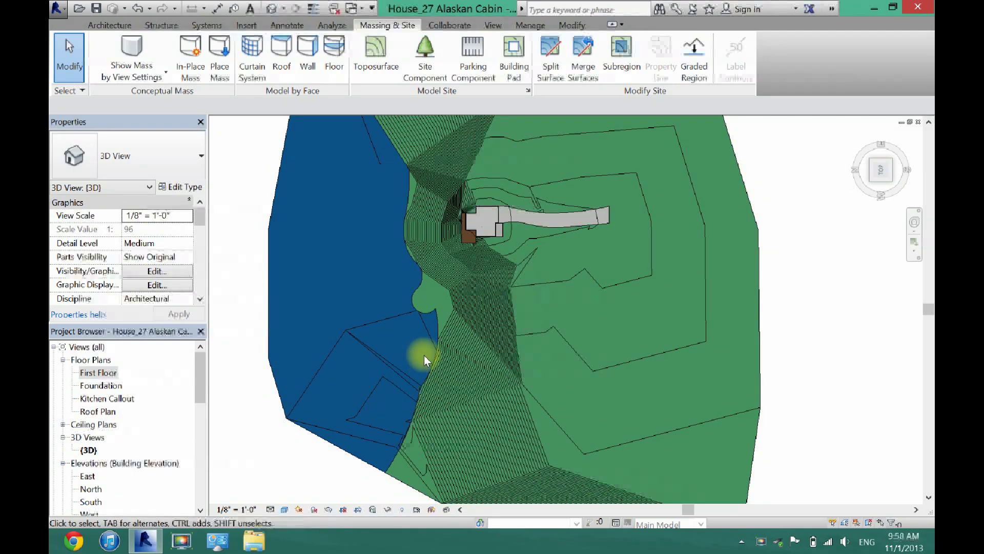
# - Copy the Site water surface onto its own location, keeping the same outline
pyautogui.click(402, 374)
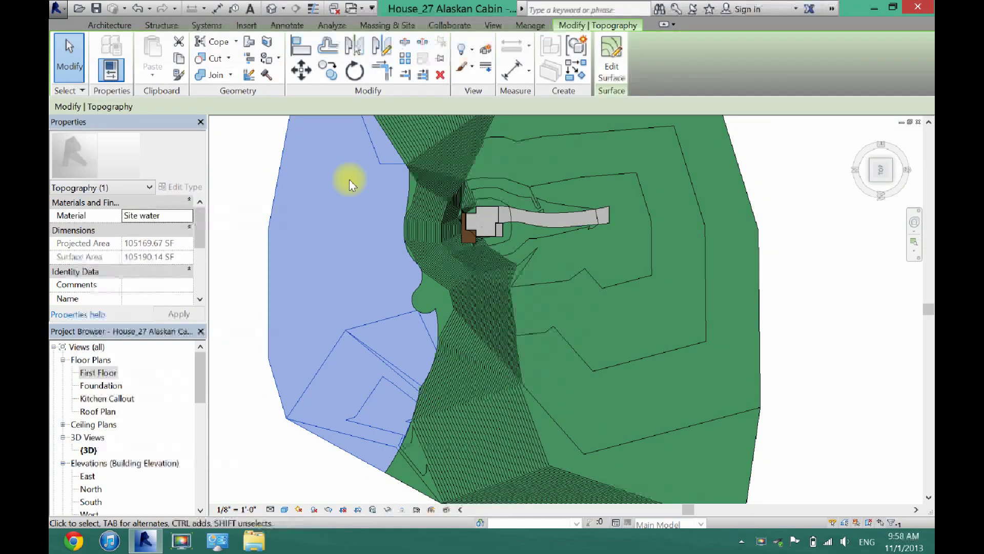
pyautogui.click(335, 77)
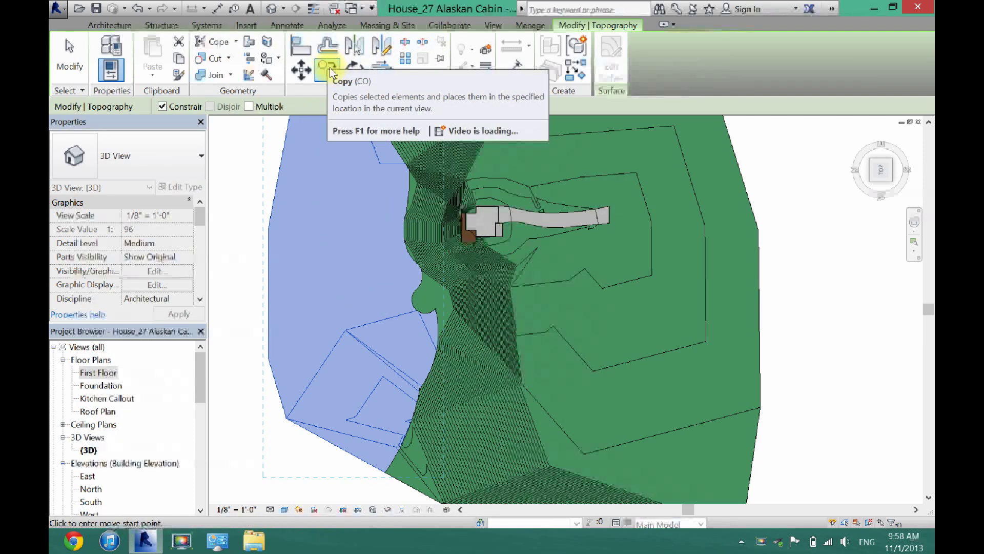
pyautogui.click(331, 252)
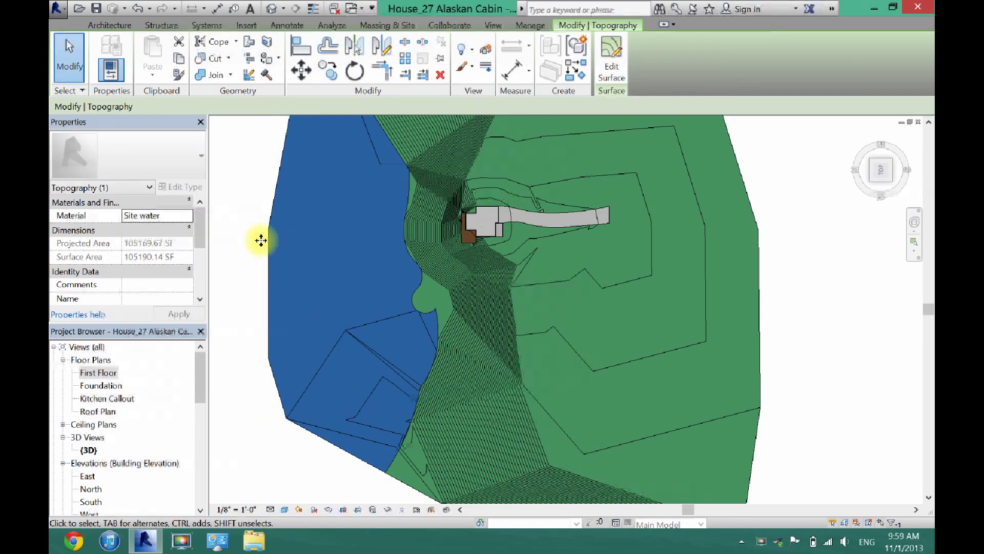
# - Duplicate the Site water material for the copied surface
pyautogui.click(190, 212)
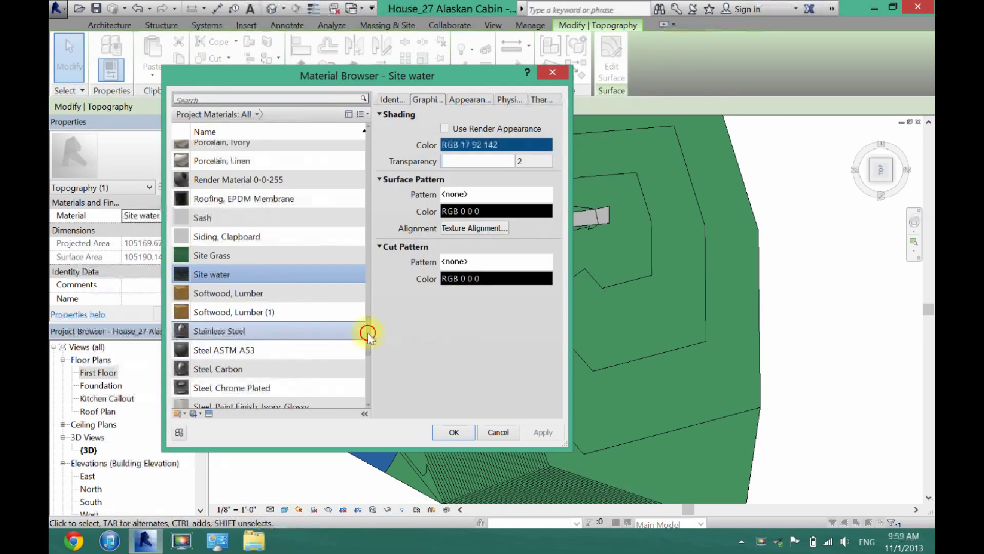
pyautogui.moveTo(368, 332)
pyautogui.mouseDown()
pyautogui.moveTo(370, 385)
pyautogui.moveTo(367, 334)
pyautogui.mouseUp()
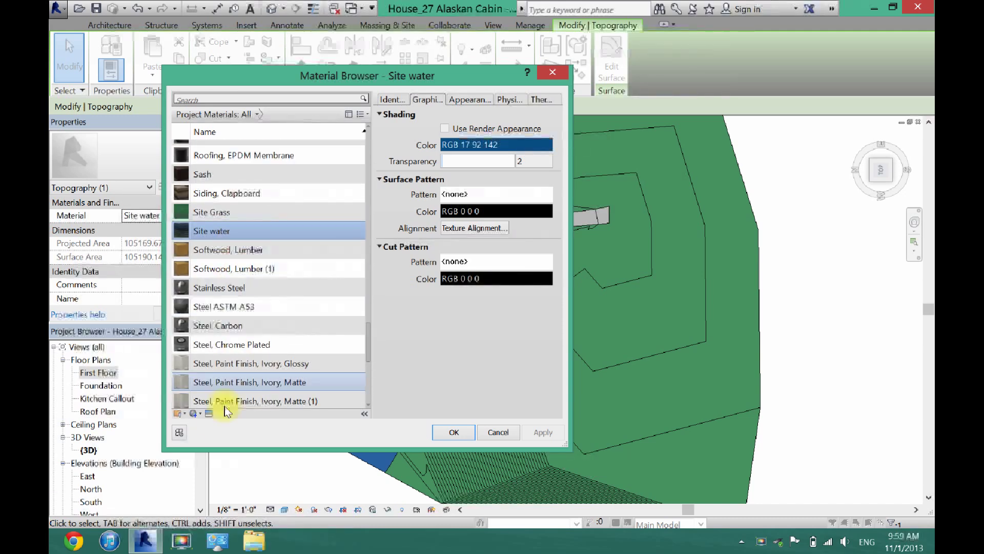
pyautogui.click(200, 414)
pyautogui.click(199, 435)
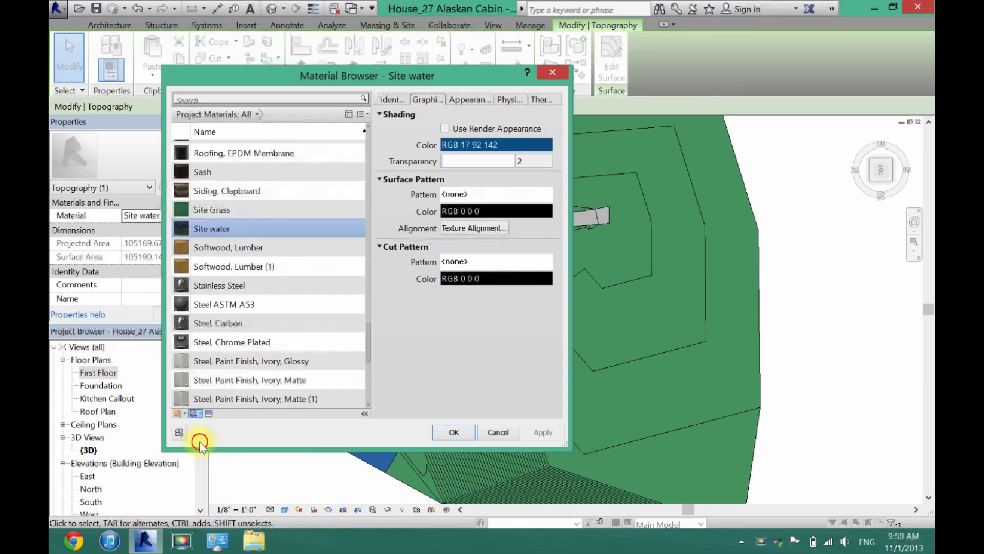
# - Replace the duplicated material's Clear Lake appearance with Sand from the Sitework appearance library
pyautogui.click(466, 99)
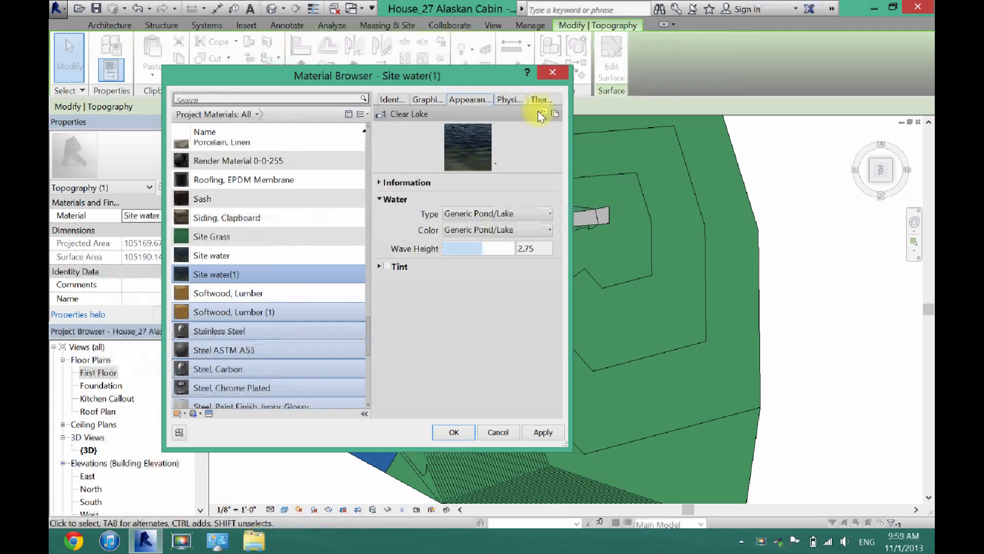
pyautogui.click(541, 114)
pyautogui.click(610, 160)
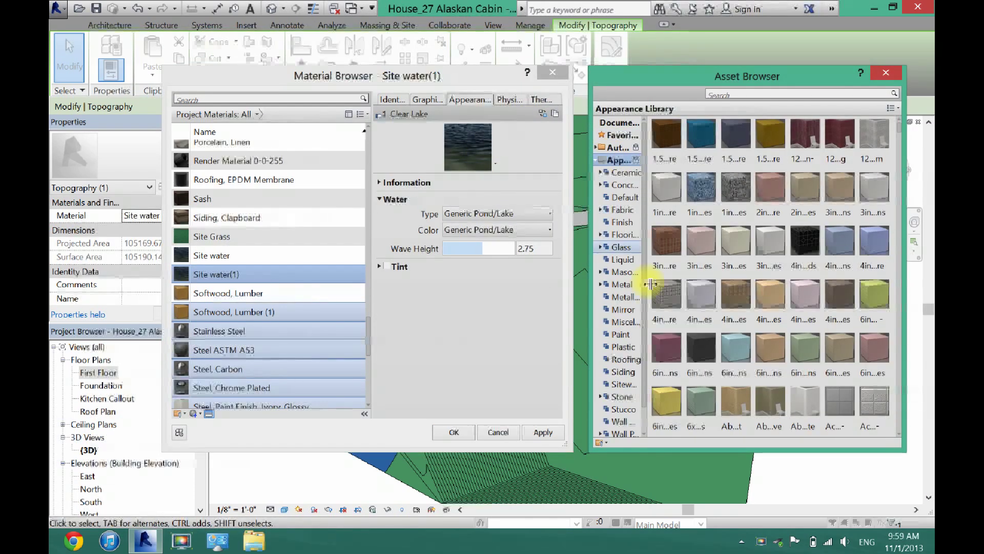
pyautogui.click(617, 384)
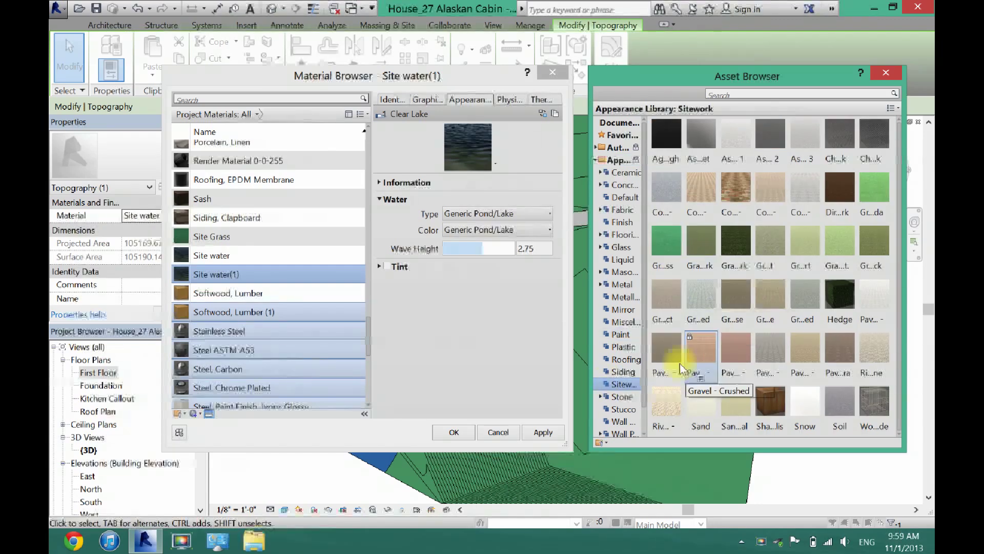
pyautogui.doubleClick(701, 404)
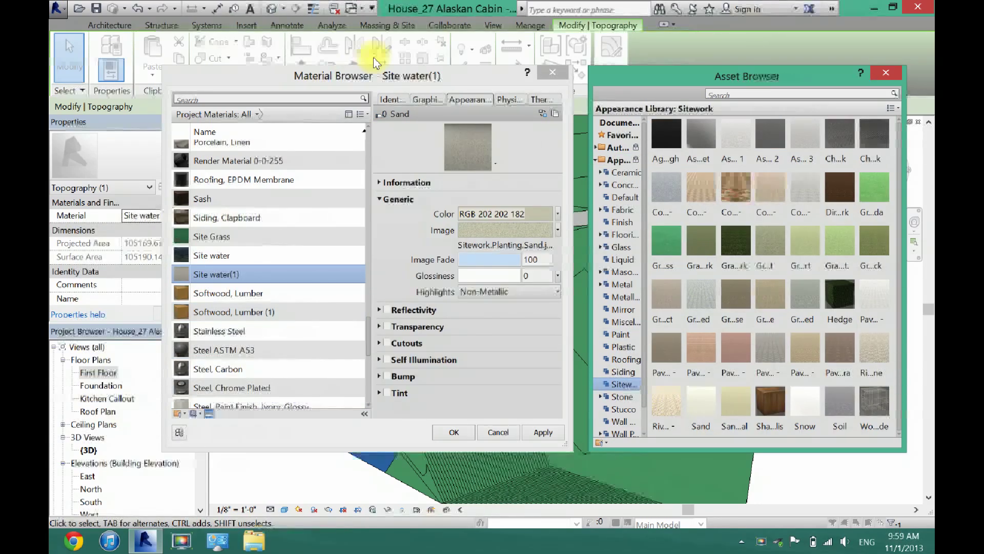
# - Use the render appearance for the sand material's shading and apply the material to the copied surface
pyautogui.click(425, 101)
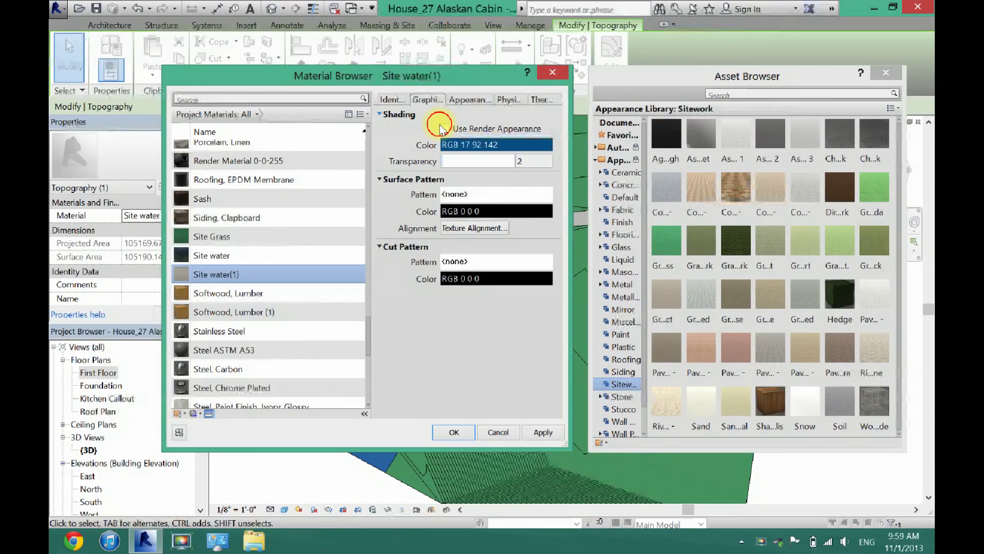
pyautogui.click(444, 128)
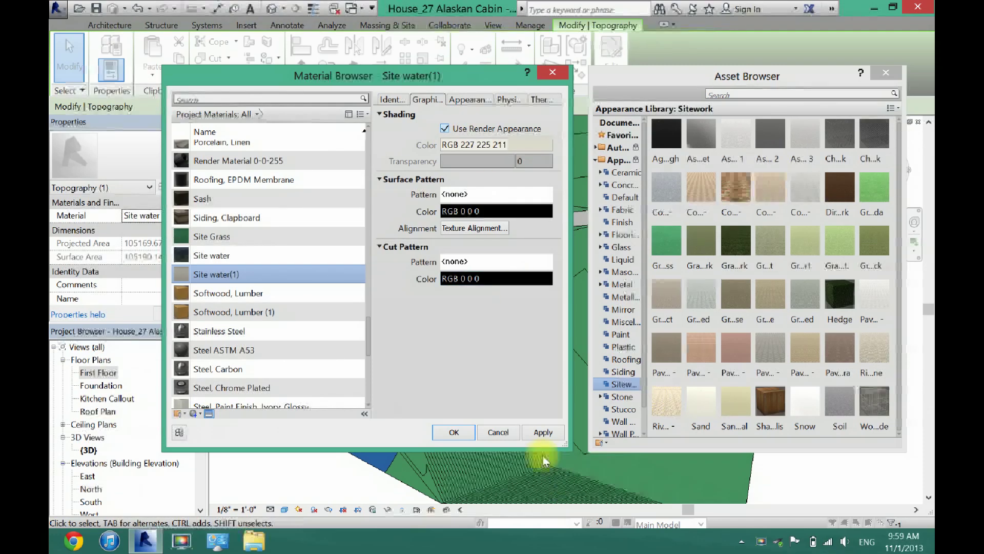
pyautogui.click(544, 432)
pyautogui.click(455, 432)
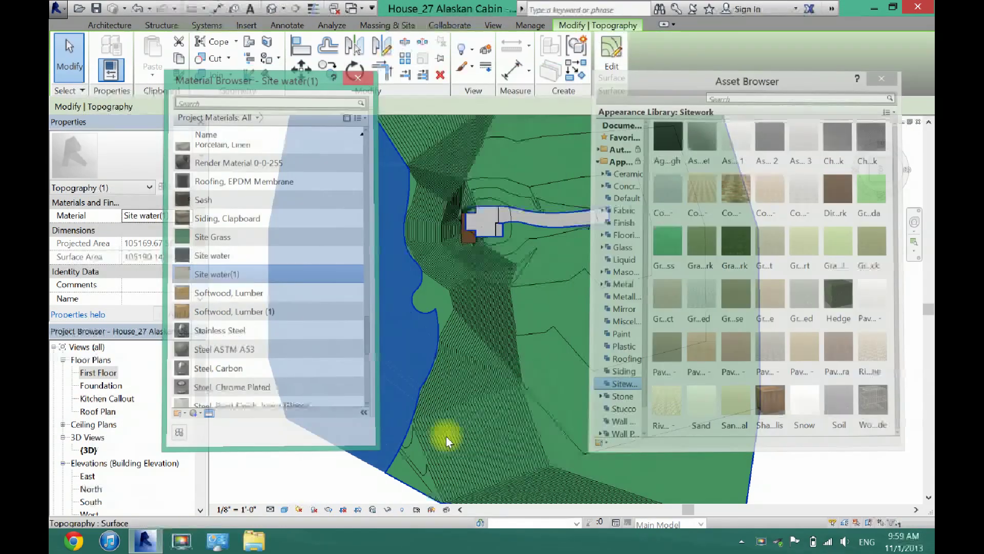
pyautogui.click(263, 468)
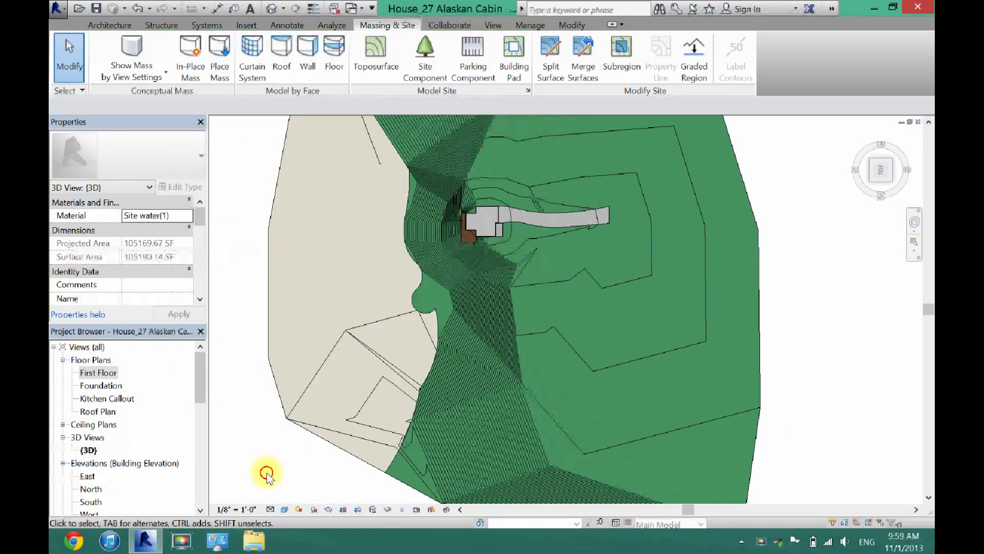
# - In a side view, lower the sand surface slightly beneath the water surface and select the water surface to compare them
pyautogui.click(383, 372)
pyautogui.click(885, 196)
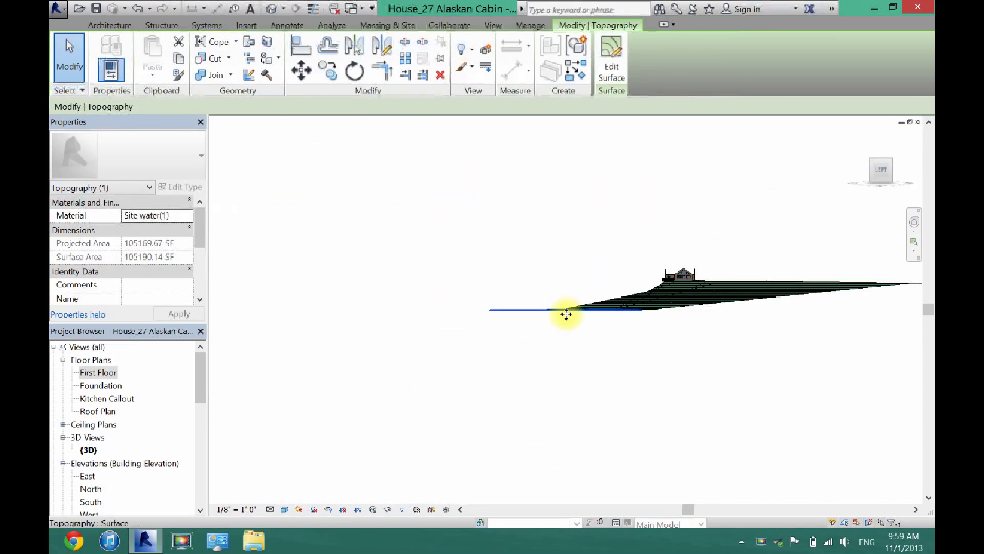
pyautogui.scroll(5, 564, 314)
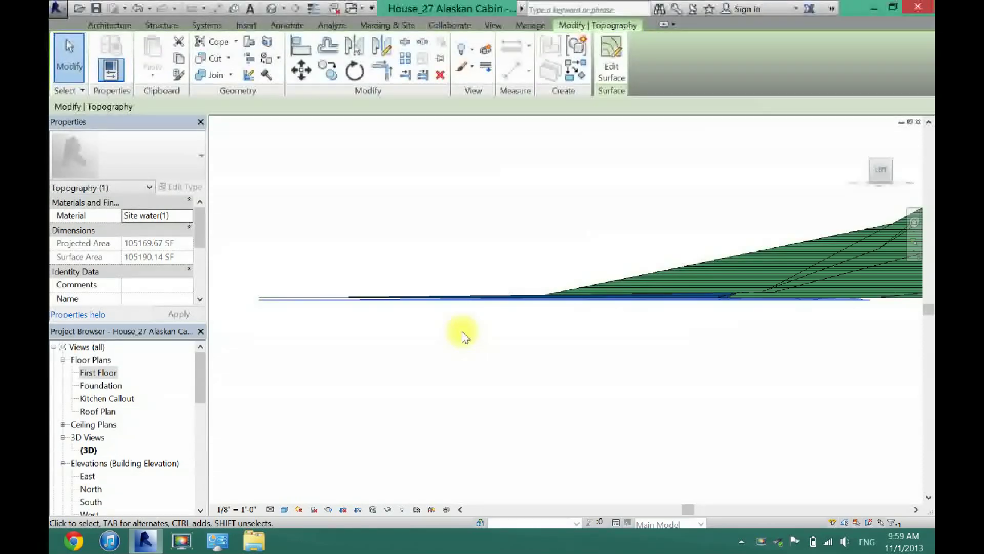
pyautogui.click(455, 295)
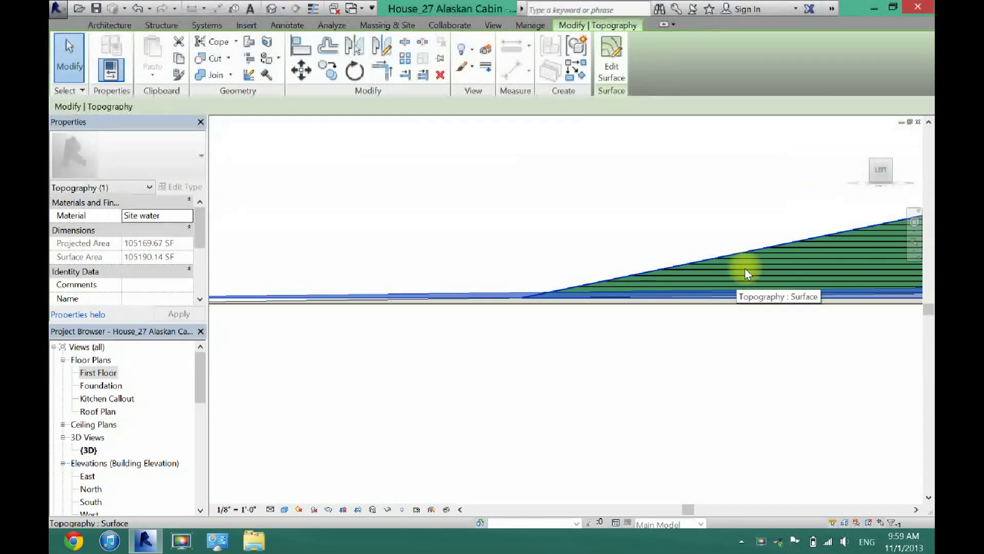
# - Examine the shoreline from above, comparing the edges of the water and grass surfaces near the cove
pyautogui.click(880, 159)
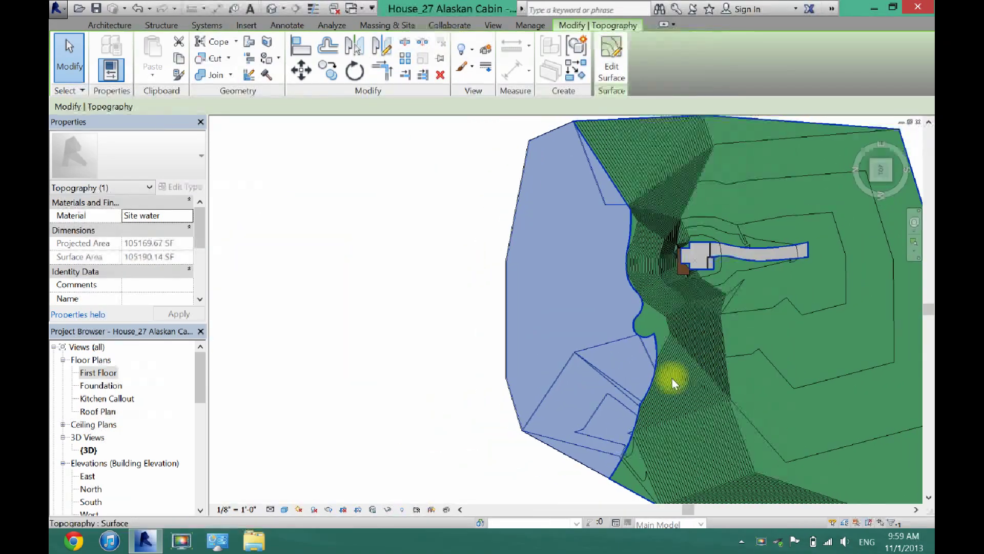
pyautogui.scroll(5, 647, 393)
pyautogui.click(732, 279)
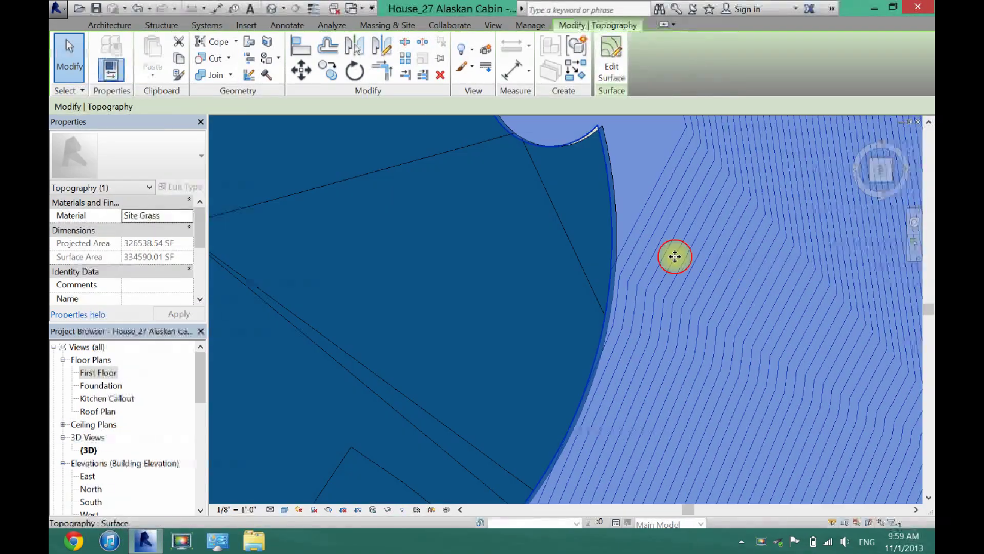
pyautogui.click(592, 195)
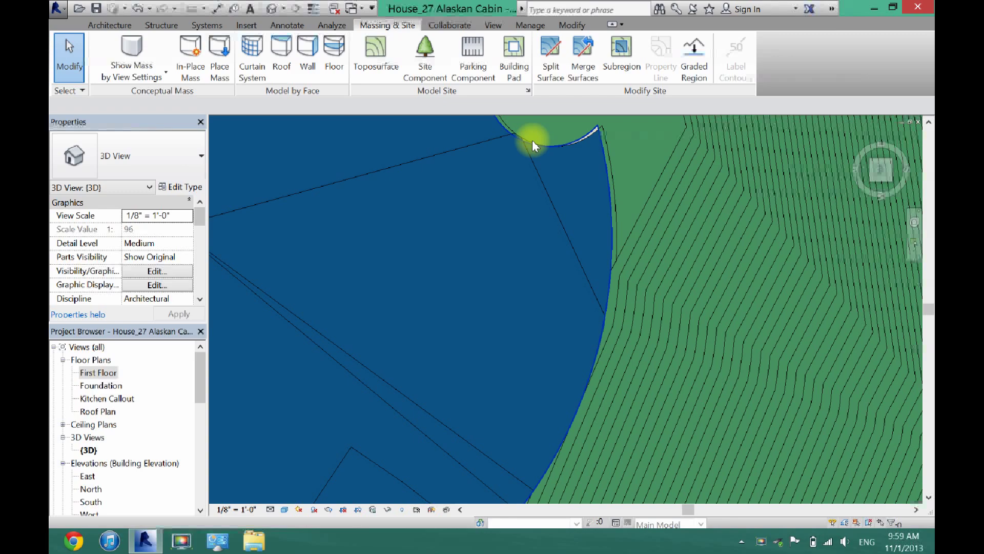
pyautogui.scroll(4, 622, 174)
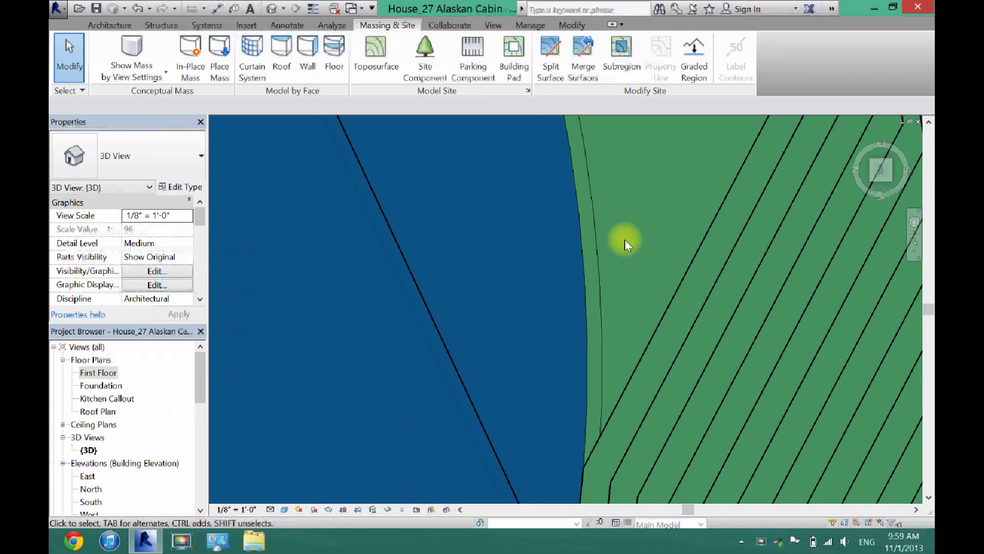
pyautogui.scroll(-3, 625, 239)
pyautogui.scroll(-3, 625, 240)
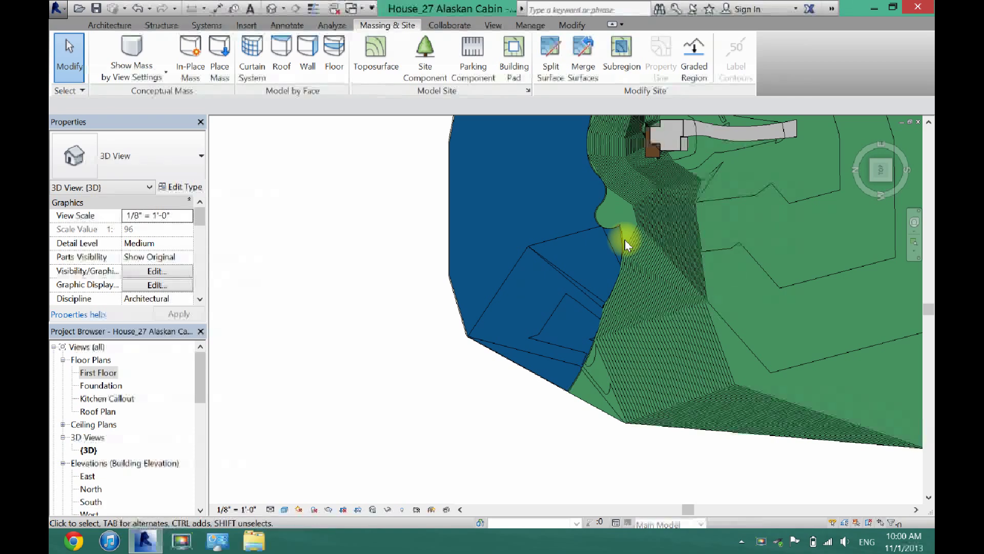
# - Open the lake surface for editing and raise the elevation of its four outer boundary points
pyautogui.click(877, 165)
pyautogui.click(536, 413)
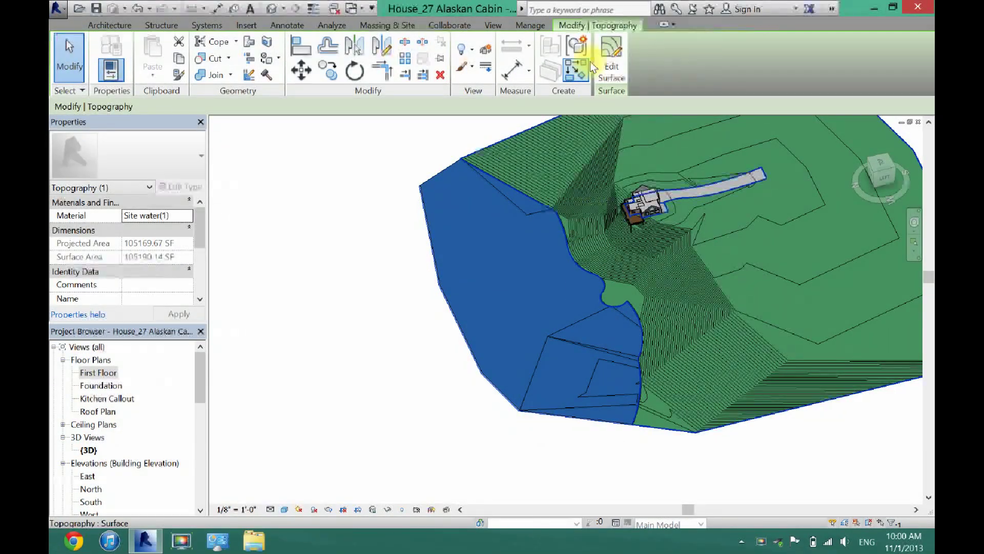
pyautogui.click(389, 229)
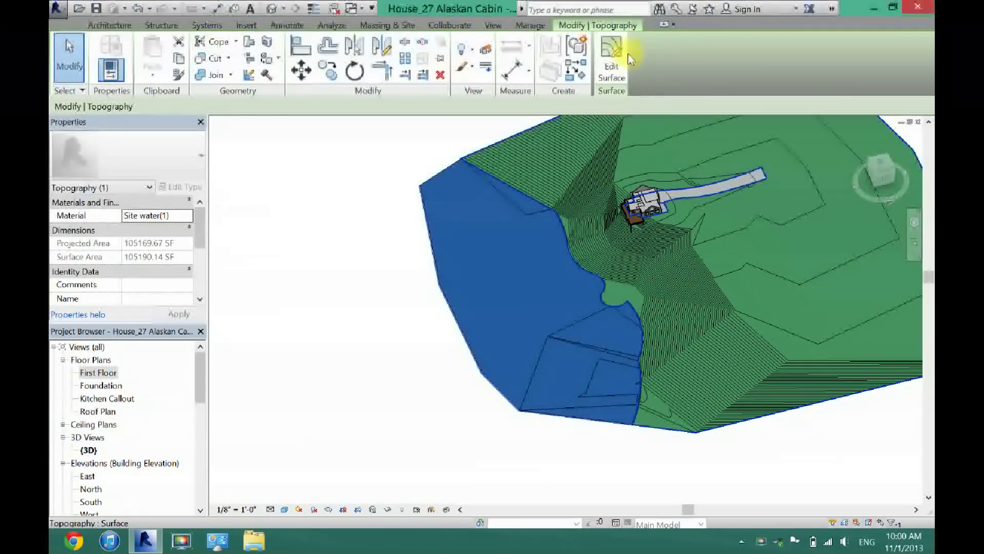
pyautogui.click(610, 55)
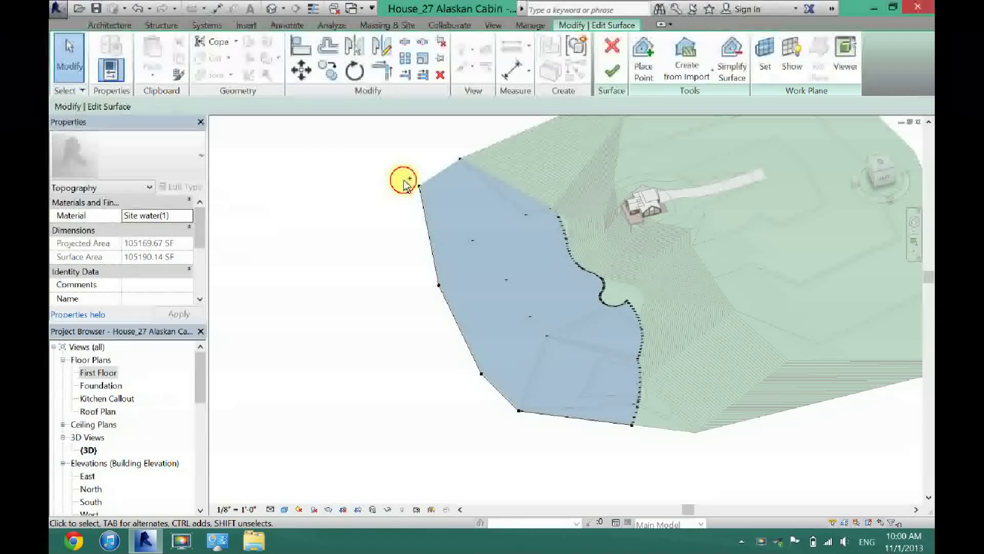
pyautogui.click(420, 187)
pyautogui.keyDown('ctrl'); pyautogui.moveTo(420, 279); pyautogui.dragTo(501, 395); pyautogui.keyUp('ctrl')
pyautogui.click(189, 104)
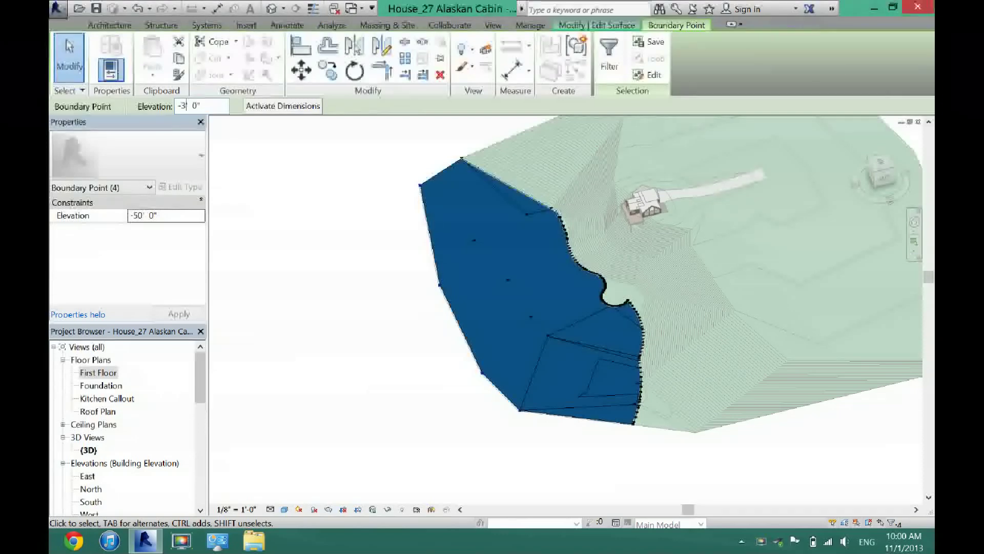
pyautogui.press('Return')
pyautogui.click(404, 328)
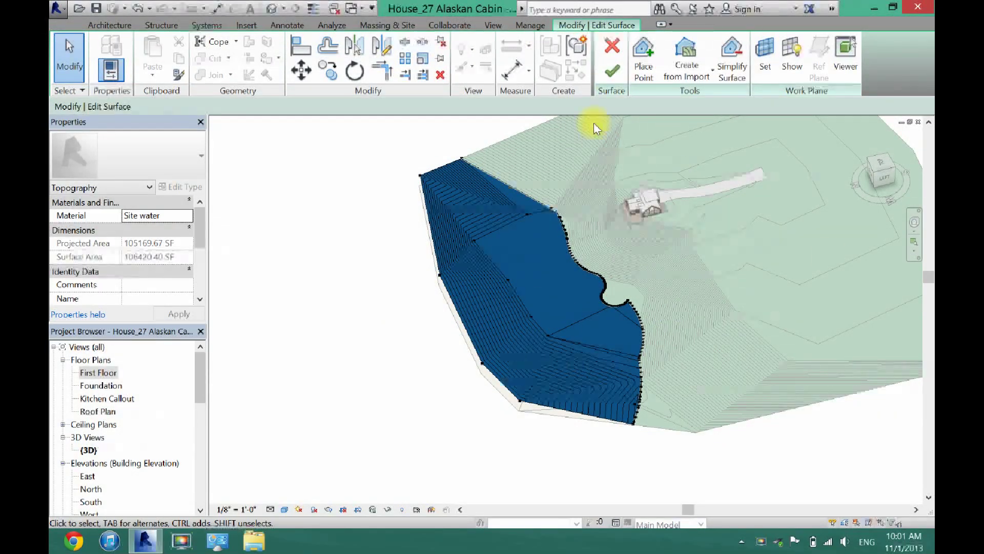
# - Delete the interior points of the water surface, check its profile from the side, and finish the surface edit
pyautogui.click(475, 241)
pyautogui.press('Delete')
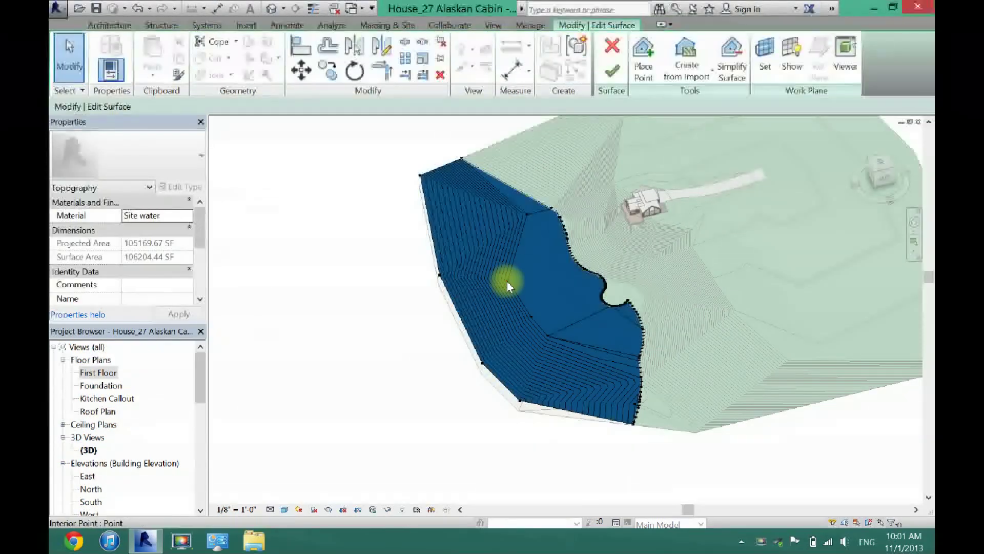
pyautogui.moveTo(506, 281); pyautogui.dragTo(546, 336)
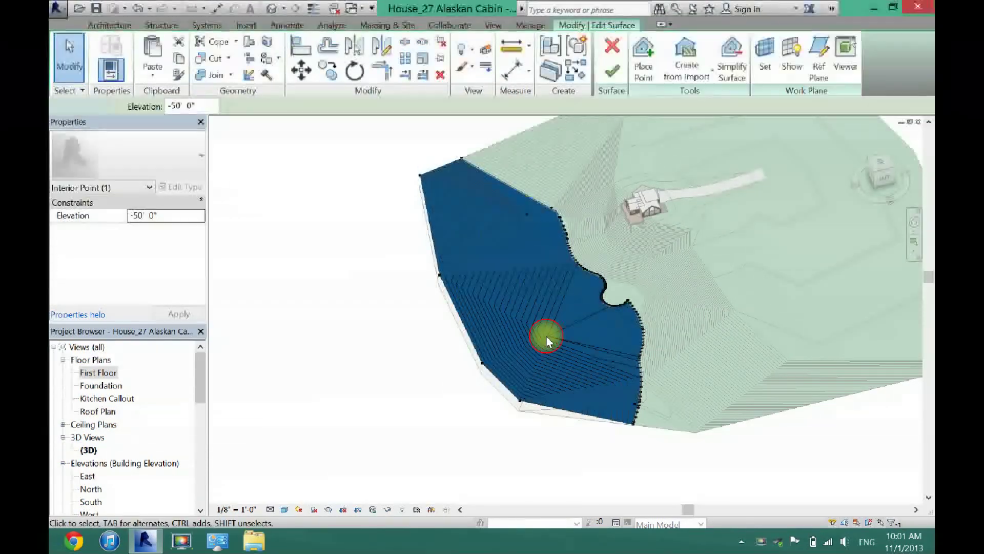
pyautogui.click(358, 355)
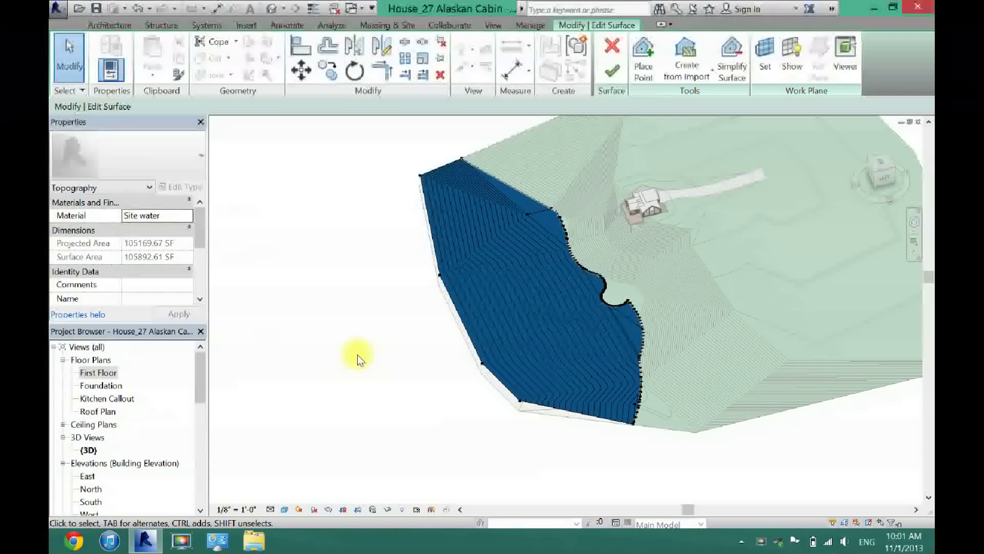
pyautogui.click(526, 214)
pyautogui.press('Delete')
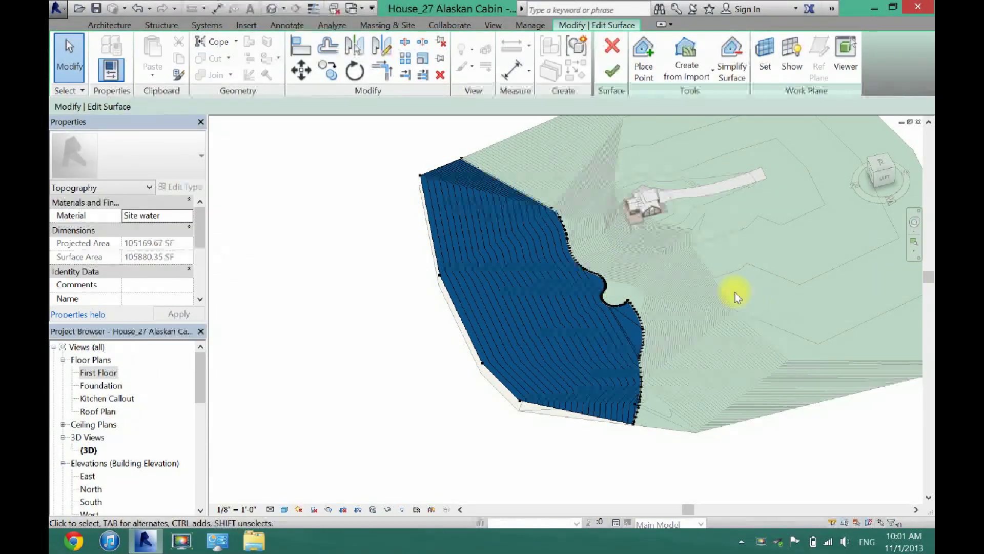
pyautogui.click(885, 176)
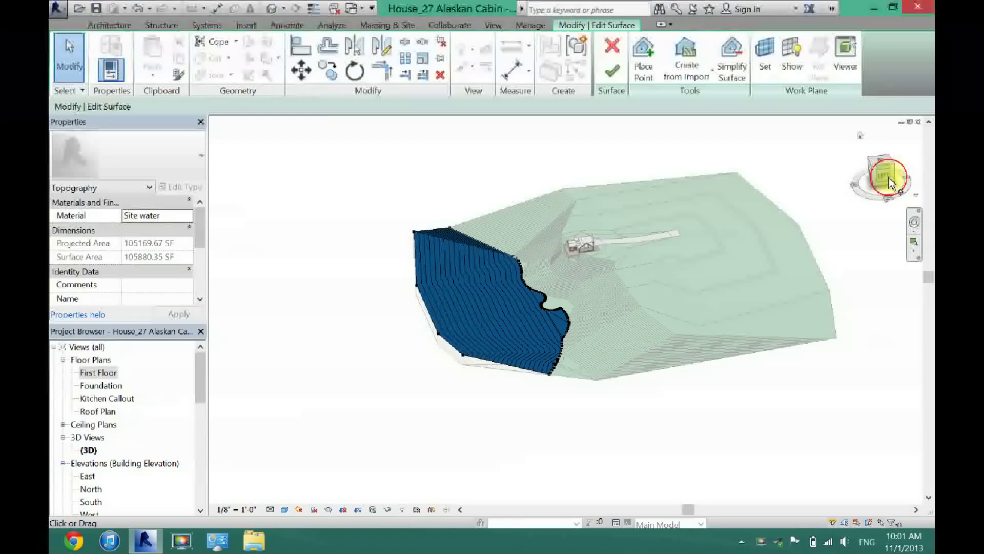
pyautogui.scroll(3, 472, 318)
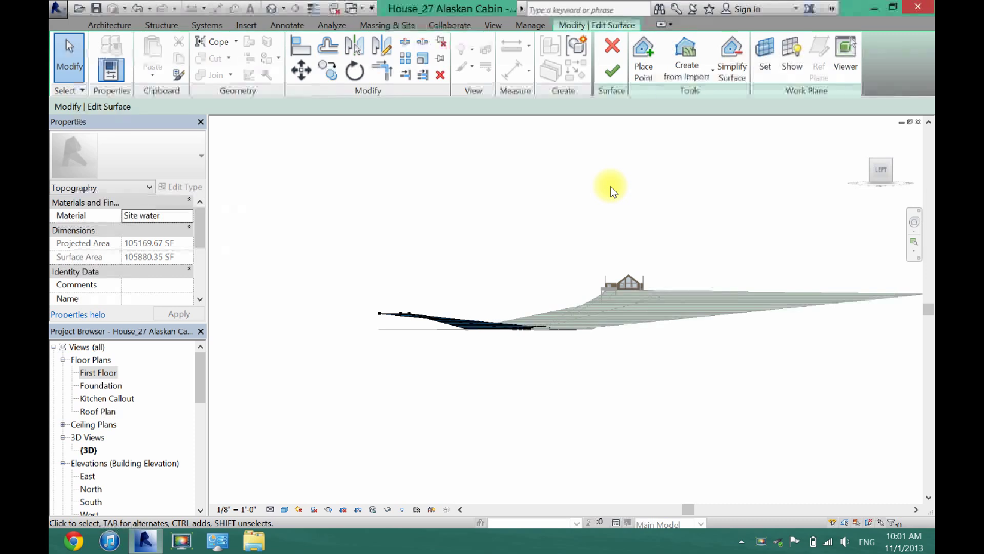
pyautogui.click(612, 73)
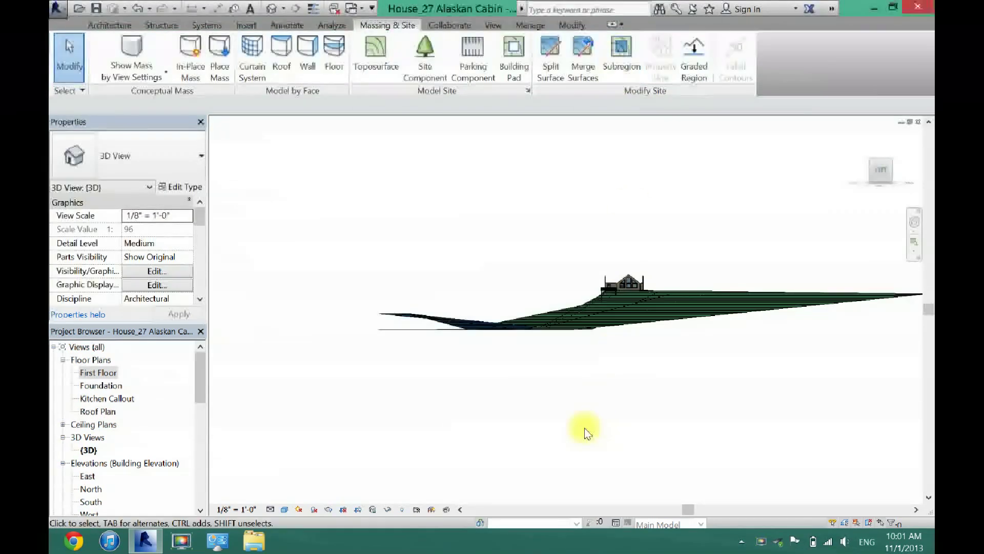
# - Inspect the sloped water surface against the sand and surrounding terrain from several angles
pyautogui.scroll(3, 554, 460)
pyautogui.scroll(-3, 553, 458)
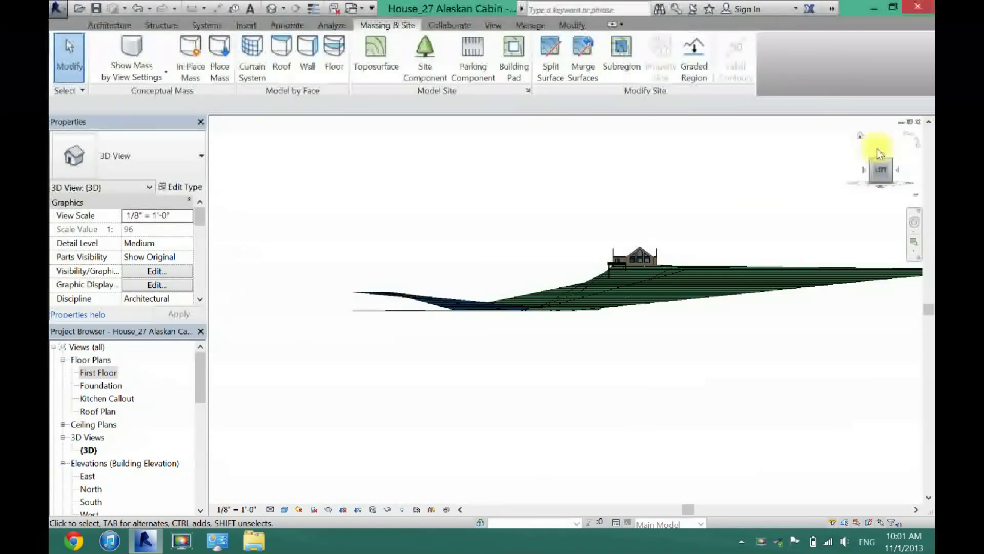
pyautogui.moveTo(881, 164); pyautogui.dragTo(836, 182)
pyautogui.click(872, 173)
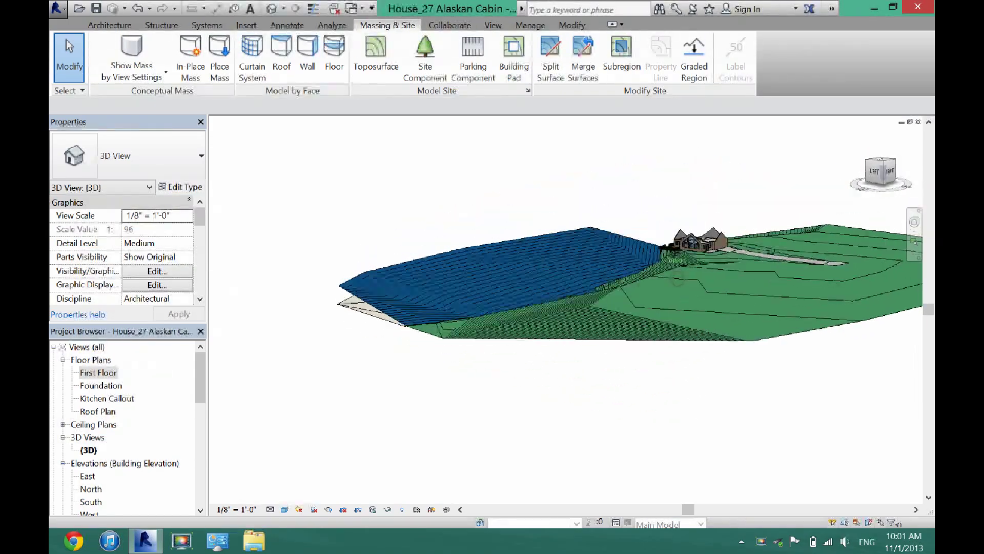
pyautogui.click(879, 164)
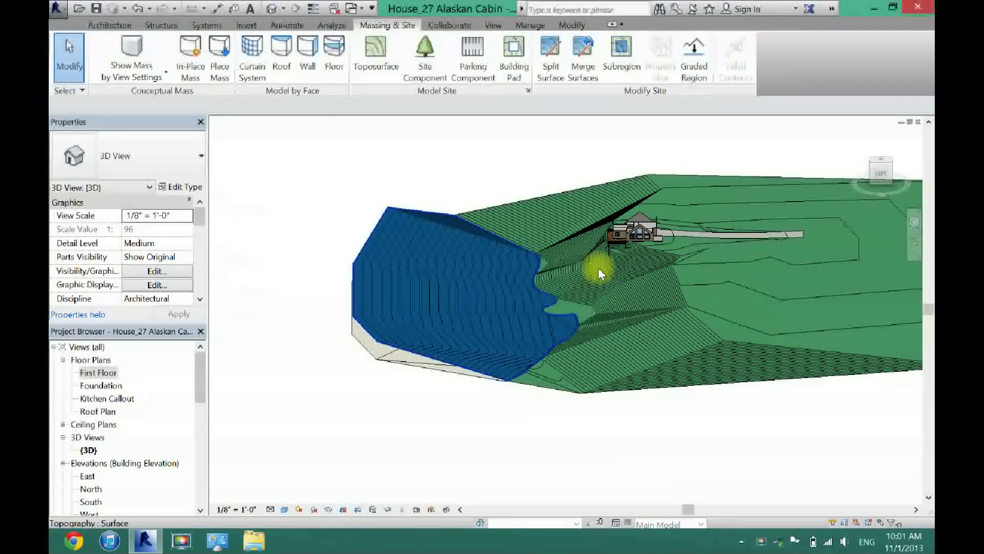
pyautogui.scroll(2, 677, 256)
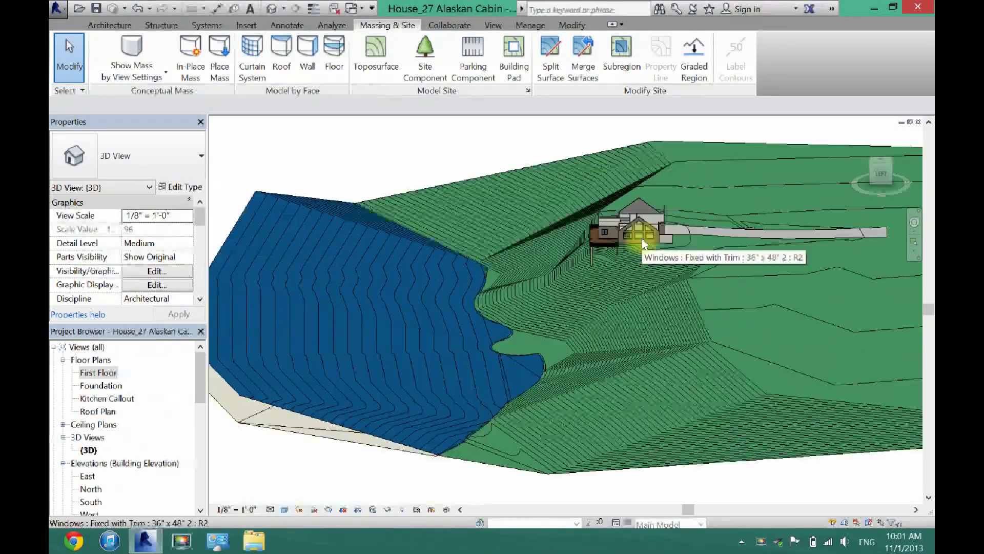
pyautogui.click(882, 159)
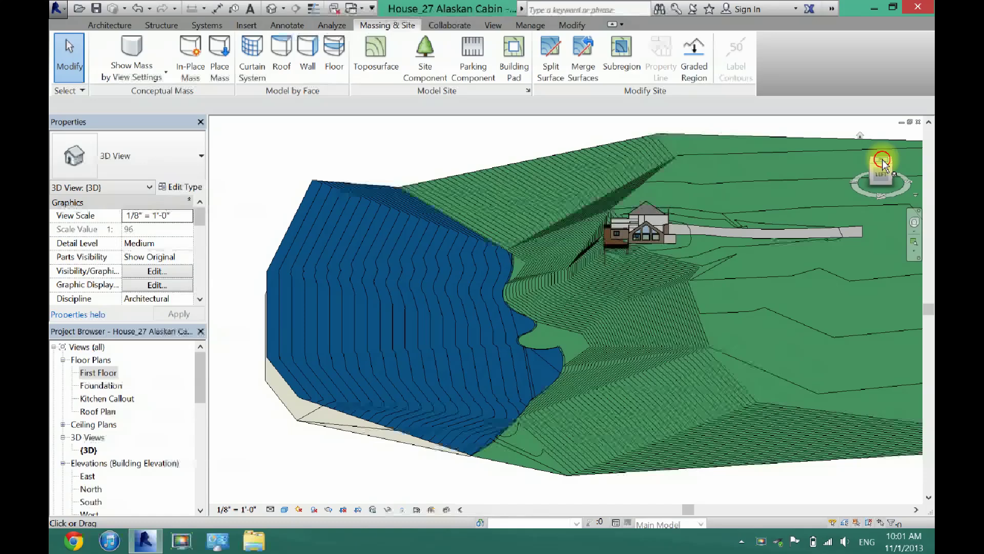
# - Start placing a site component and load the RPC Shrub family from the Planting folder of the US Imperial library
pyautogui.click(420, 57)
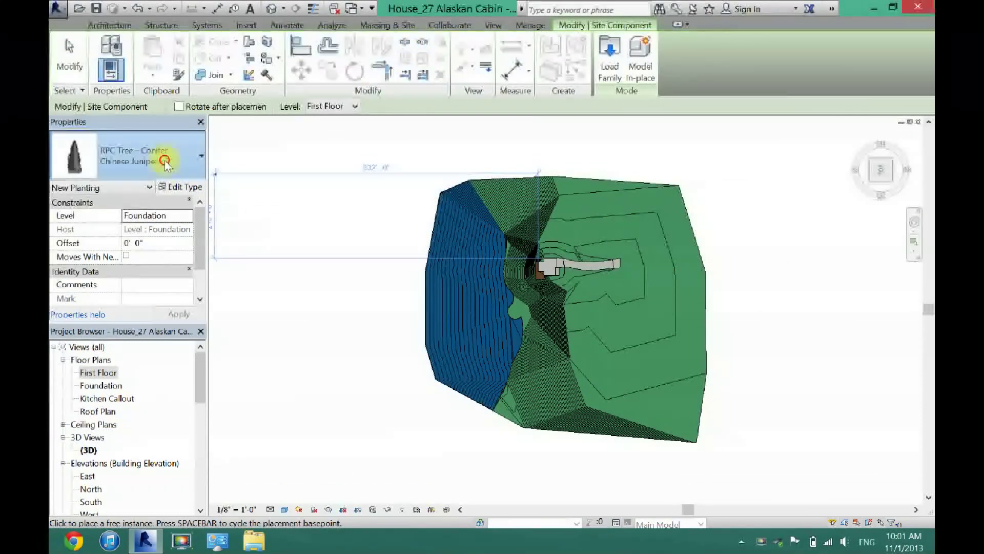
pyautogui.click(158, 159)
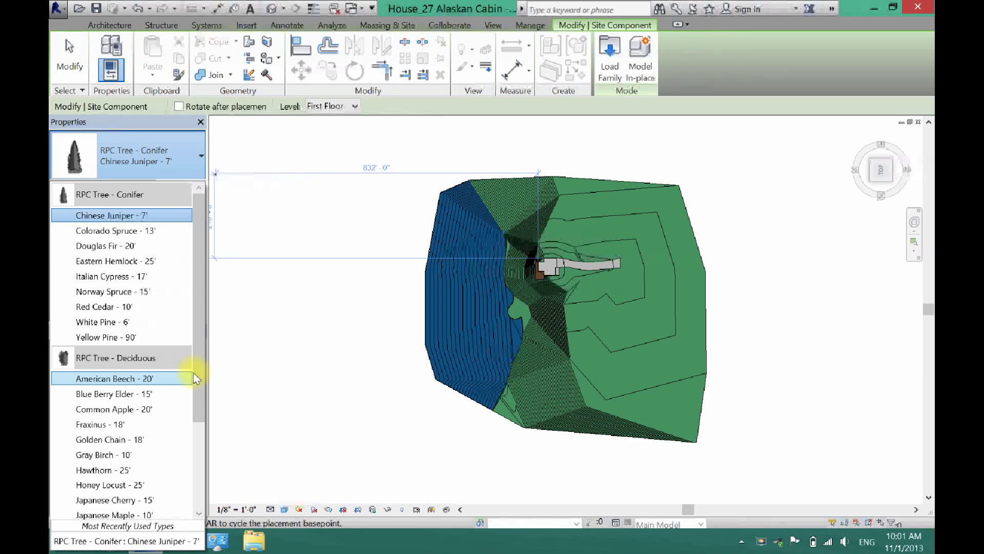
pyautogui.click(610, 58)
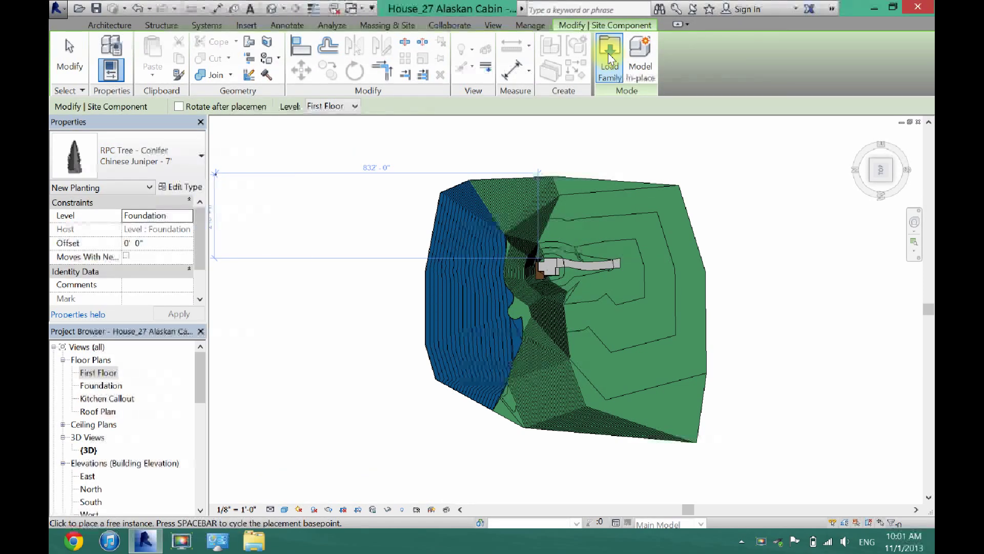
pyautogui.click(610, 58)
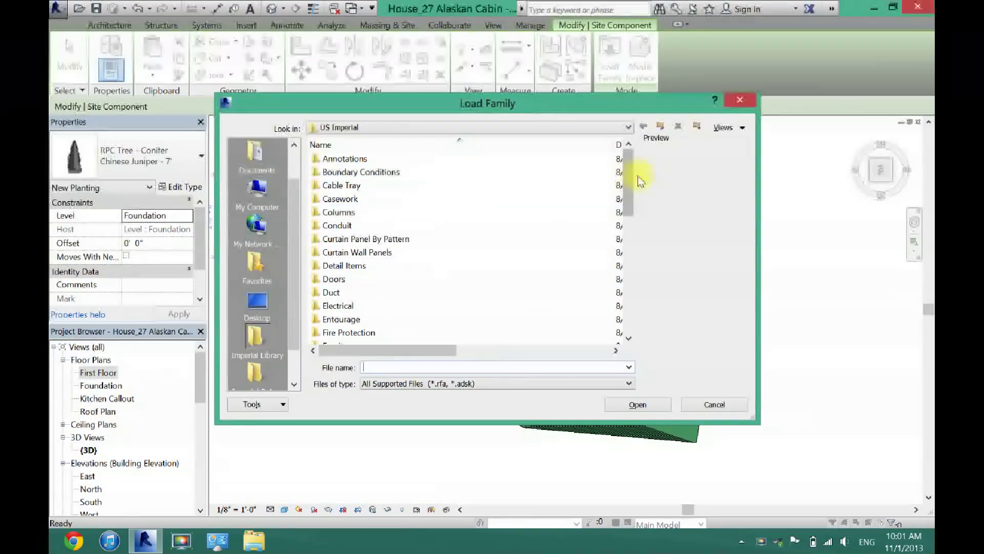
pyautogui.moveTo(629, 188); pyautogui.dragTo(627, 259)
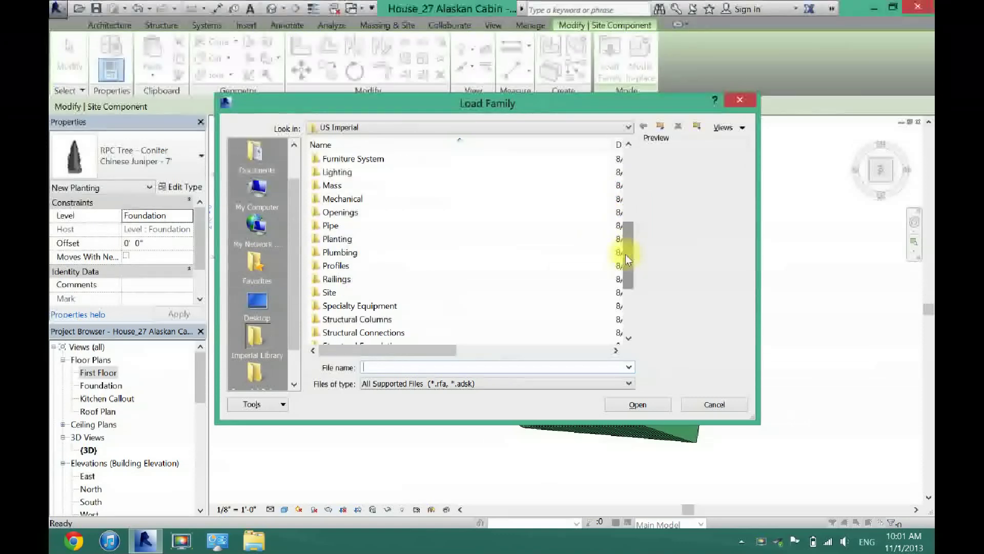
pyautogui.doubleClick(337, 239)
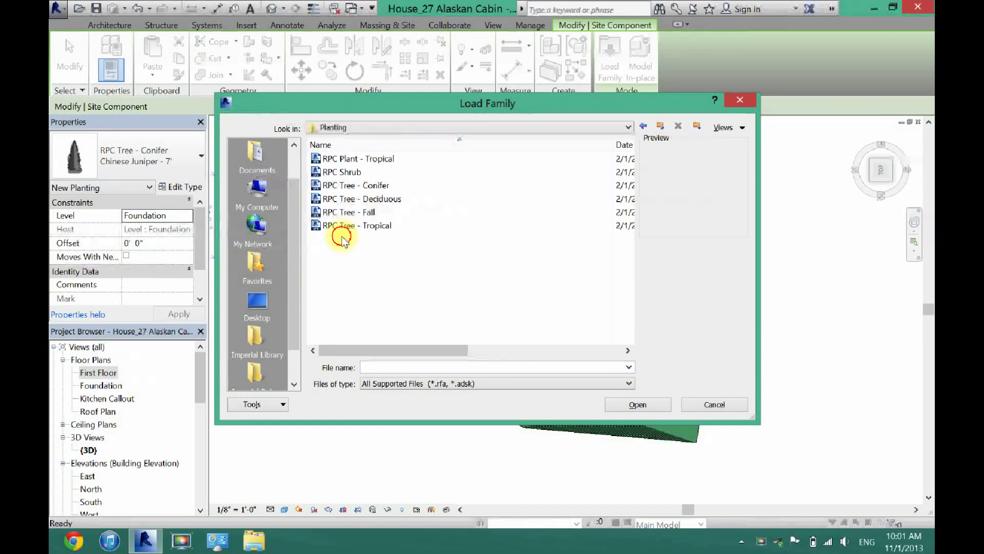
pyautogui.click(351, 159)
pyautogui.press('Down')
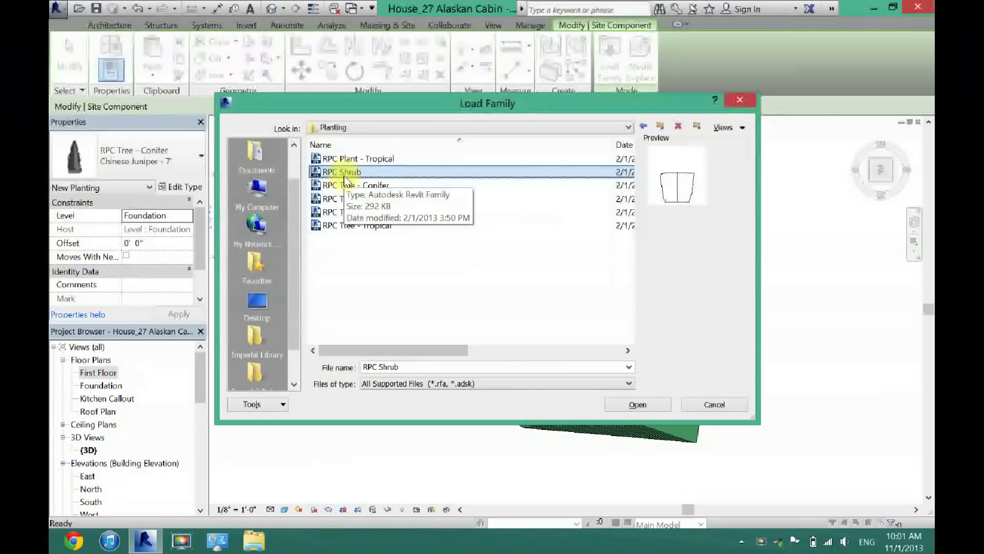
pyautogui.click(344, 175)
pyautogui.doubleClick(343, 176)
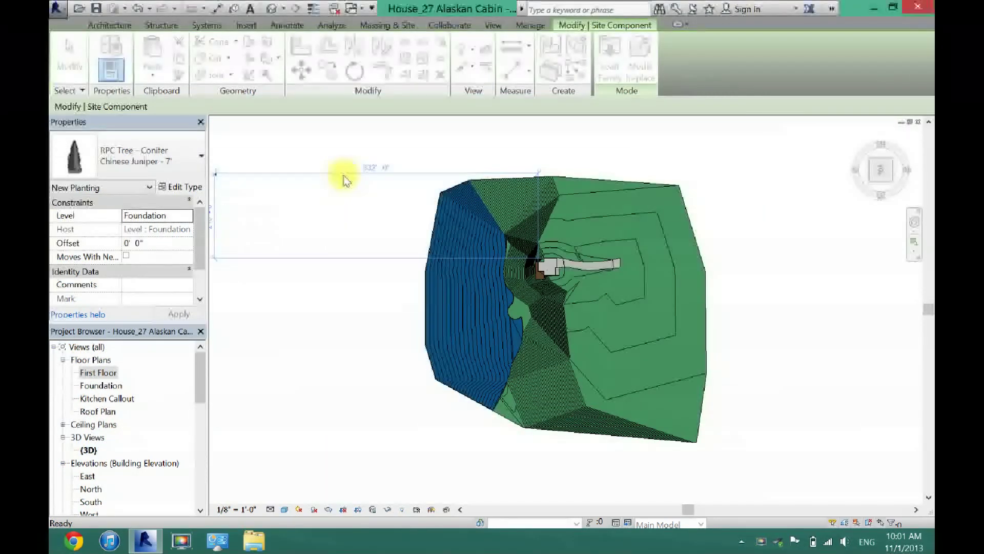
# - Choose the RPC Shrub Fountain Grass 3'-6" type and place a row of four beside the cabin's deck and concrete patio
pyautogui.click(132, 156)
pyautogui.moveTo(198, 235); pyautogui.dragTo(197, 202)
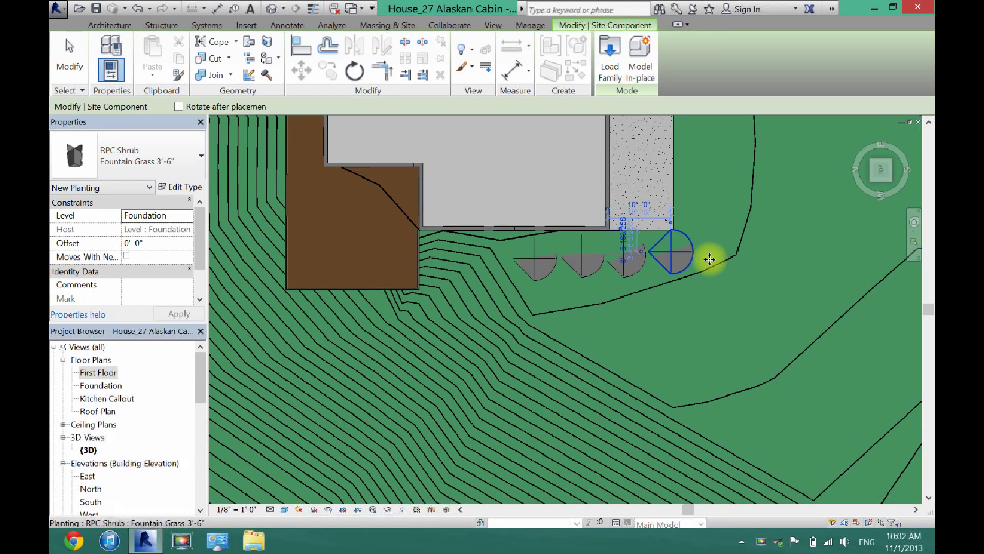
pyautogui.click(711, 260)
# - Place six more Fountain Grass 3'-6" shrubs along the cabin's opposite wall, the side away from the concrete patio
pyautogui.scroll(-5, 717, 271)
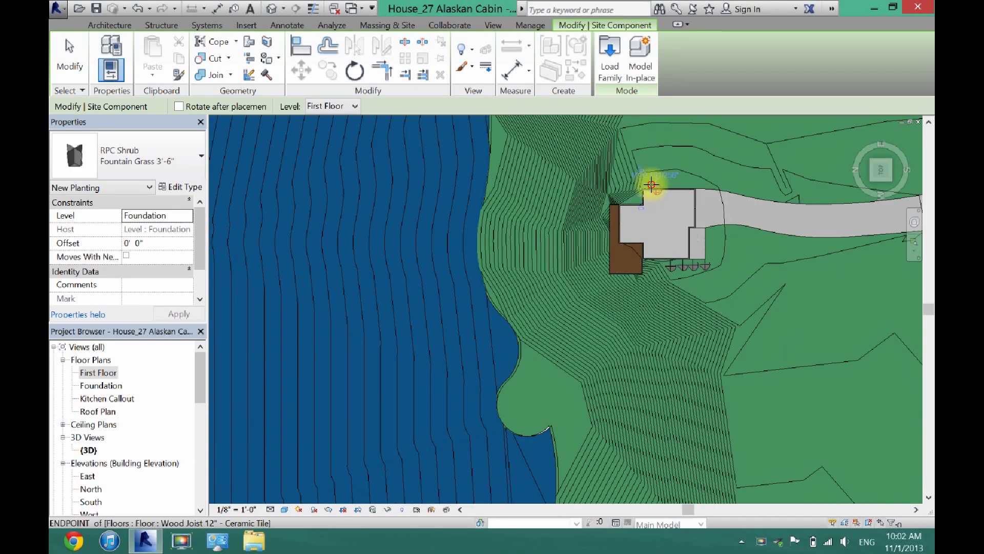
pyautogui.scroll(3, 652, 177)
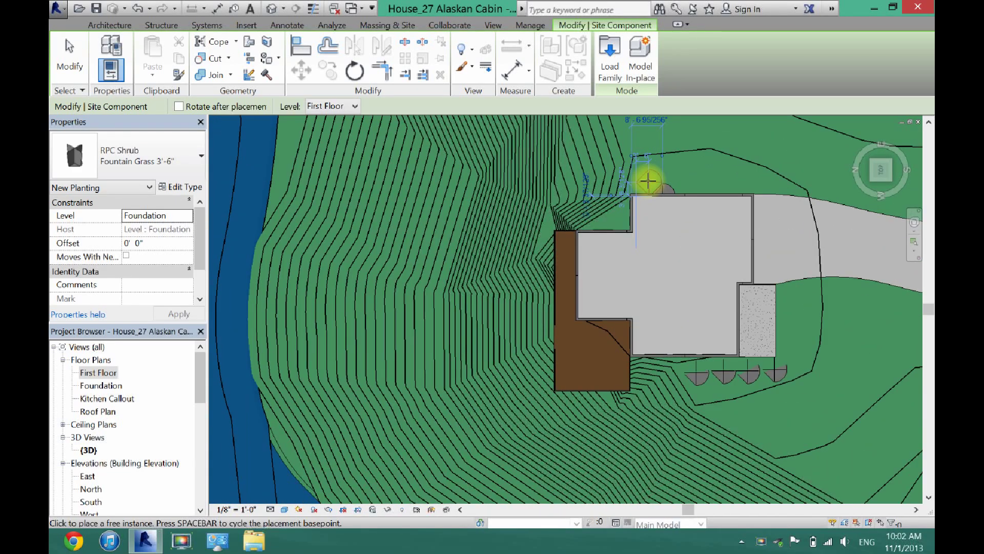
pyautogui.click(648, 180)
pyautogui.click(680, 176)
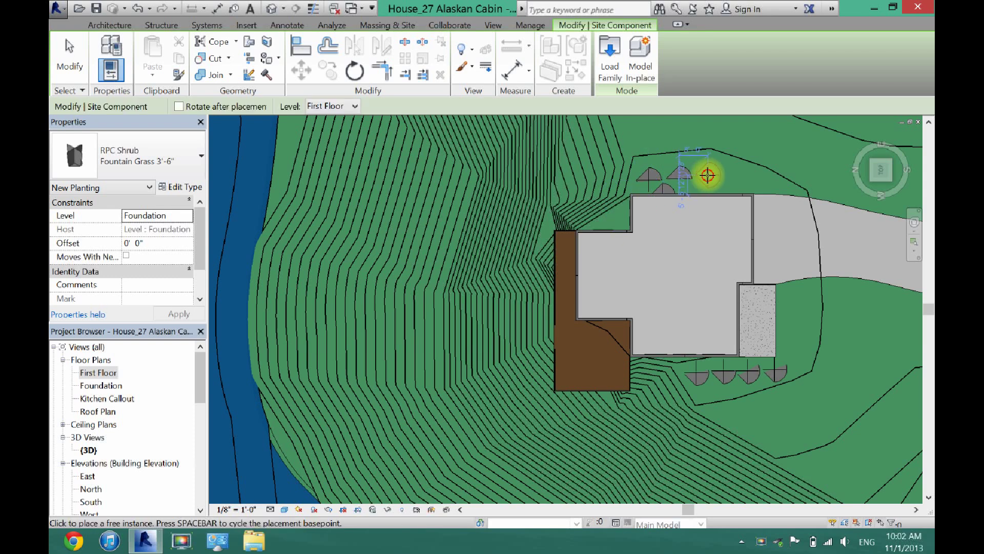
pyautogui.click(708, 173)
pyautogui.click(741, 172)
pyautogui.click(765, 172)
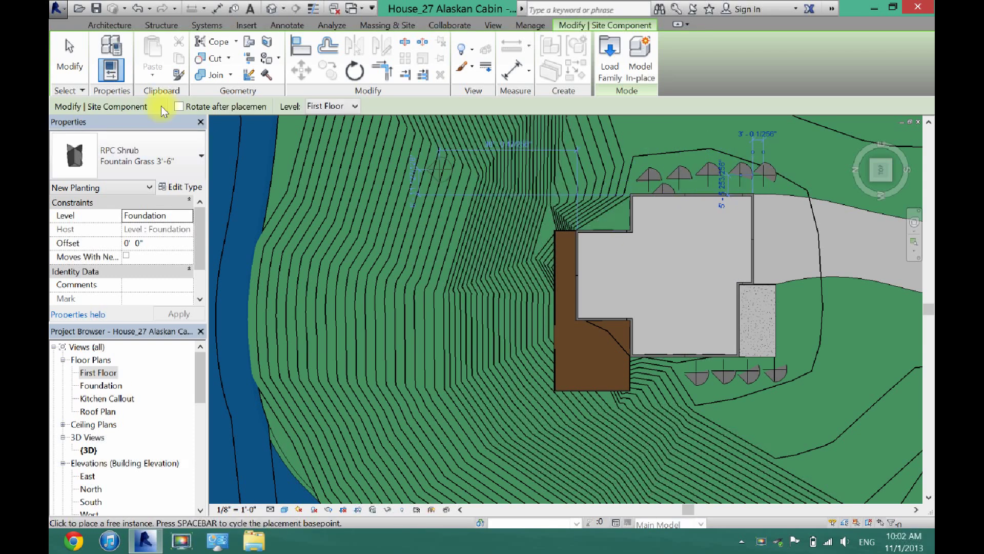
# - Stop placing shrubs and shift the stray Fountain Grass shrub up into the row along the cabin wall opposite the concrete patio
pyautogui.click(86, 71)
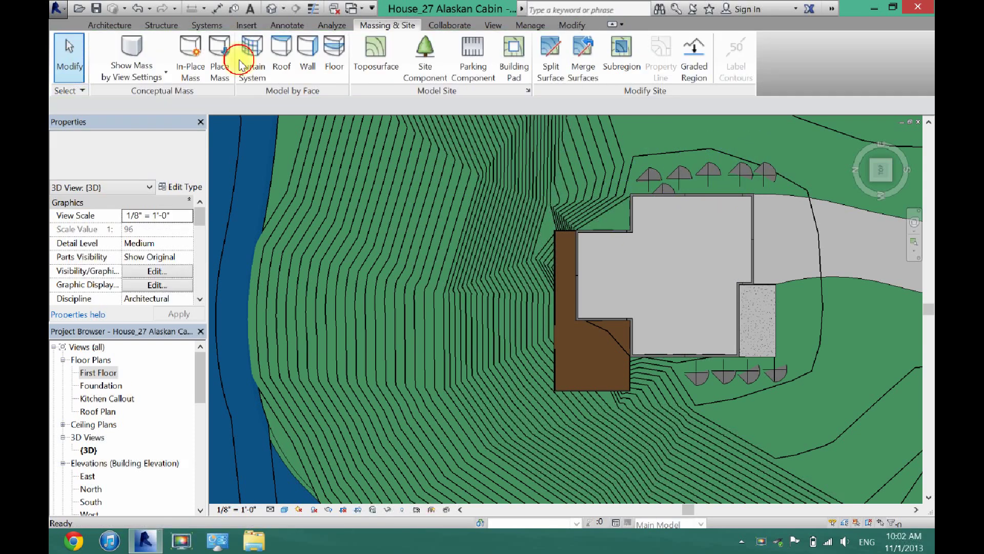
pyautogui.click(665, 185)
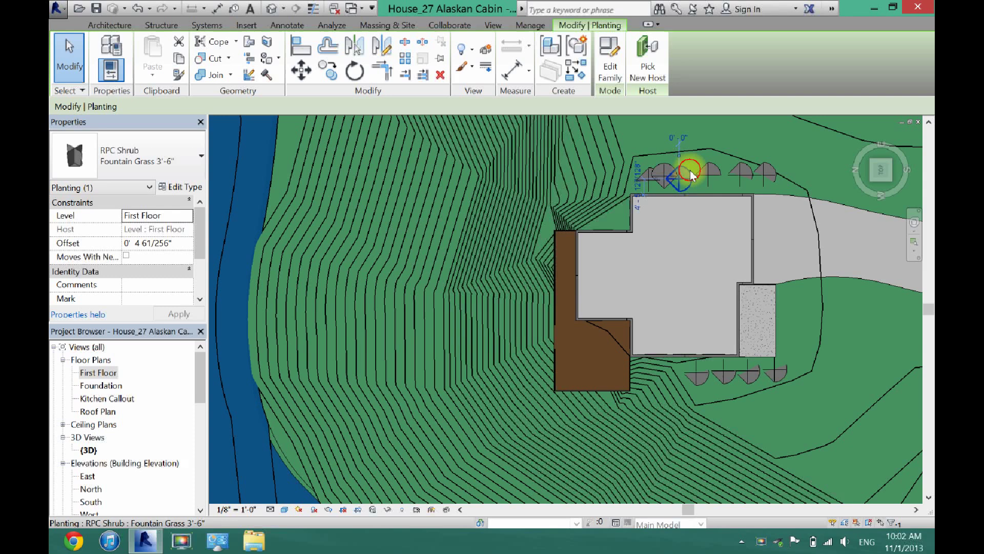
pyautogui.moveTo(690, 171); pyautogui.dragTo(774, 169)
pyautogui.click(724, 376)
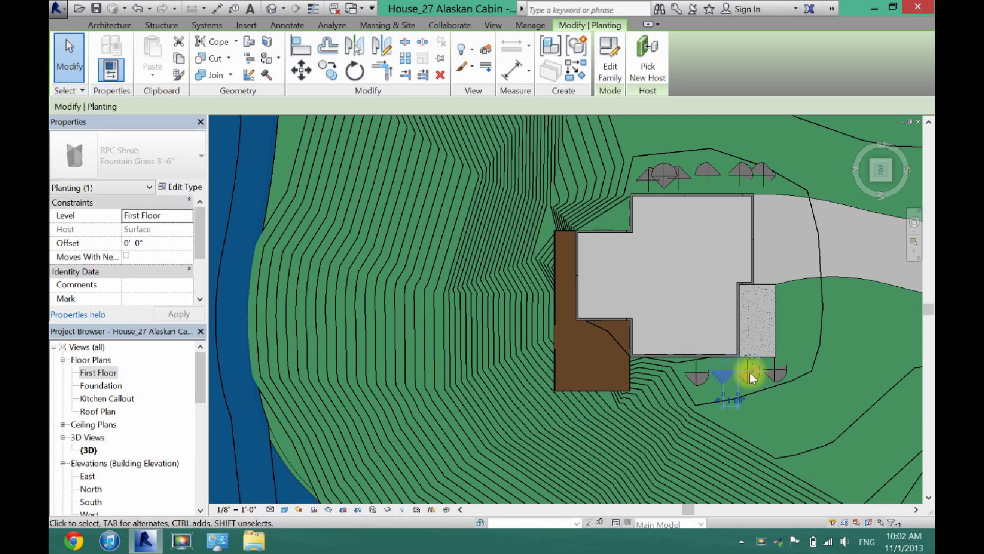
pyautogui.moveTo(751, 378); pyautogui.dragTo(743, 413)
pyautogui.press('Escape')
pyautogui.scroll(-3, 721, 419)
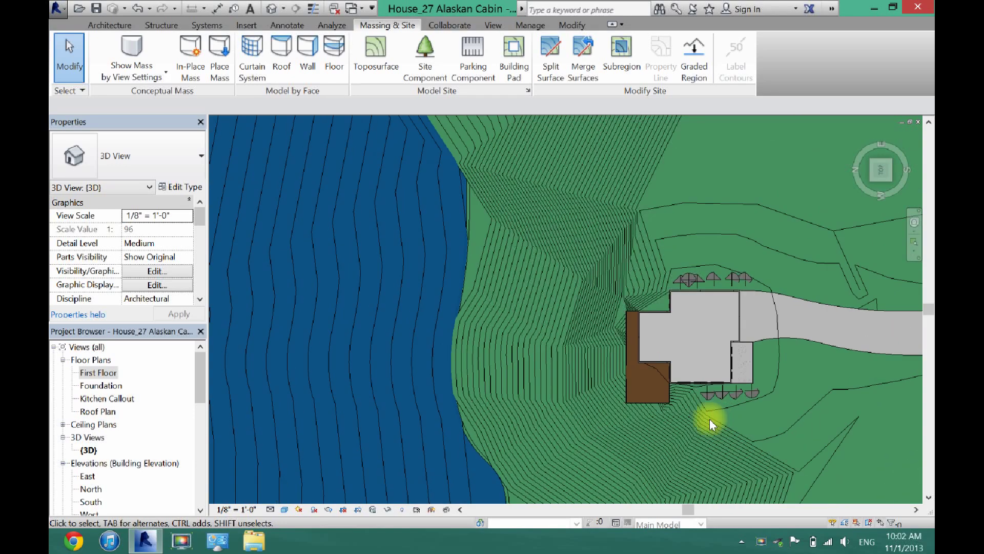
# - Start a site component with the RPC Tree - Conifer Chinese Juniper 7' type and place trees around the shrub row near the concrete patio
pyautogui.click(425, 54)
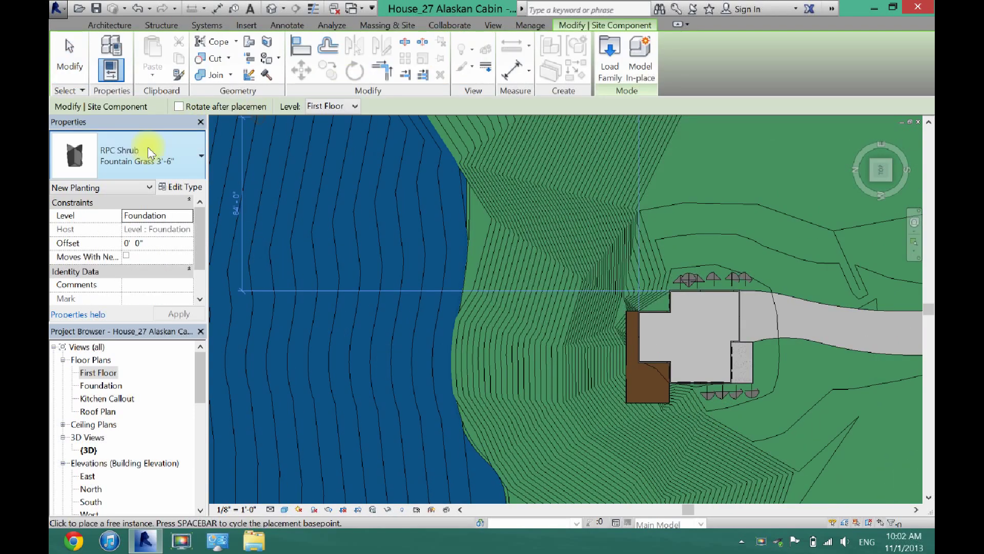
pyautogui.click(151, 152)
pyautogui.scroll(-4, 195, 421)
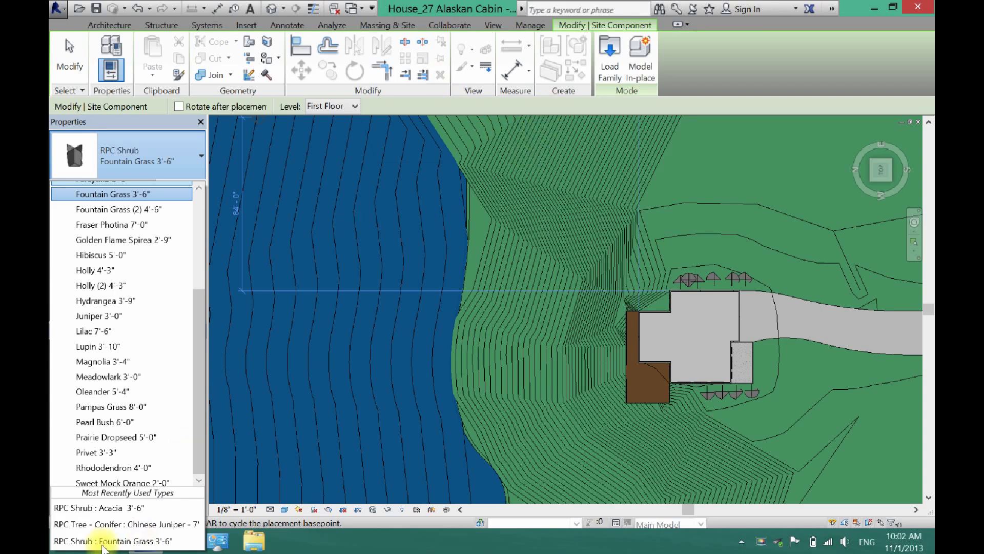
pyautogui.click(118, 523)
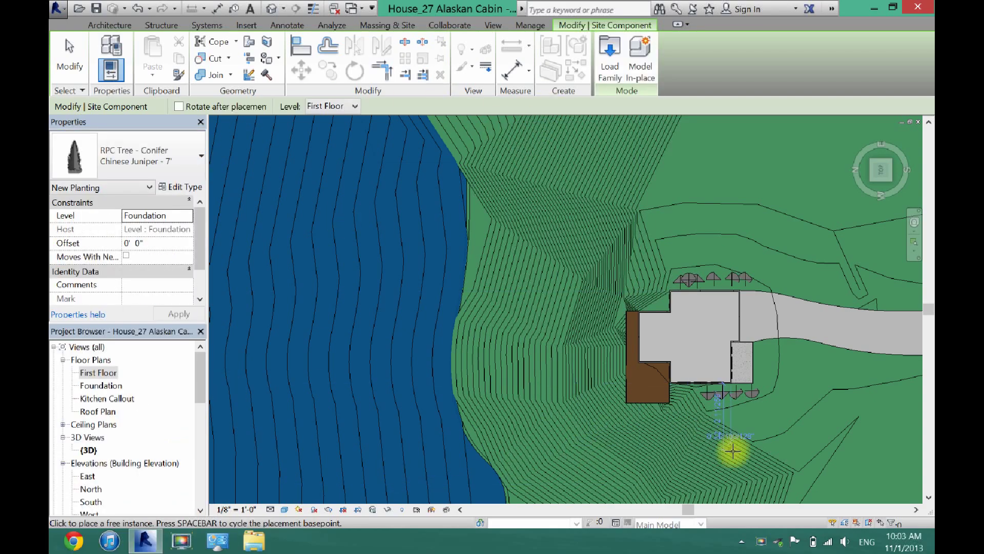
pyautogui.scroll(2, 745, 418)
pyautogui.click(726, 408)
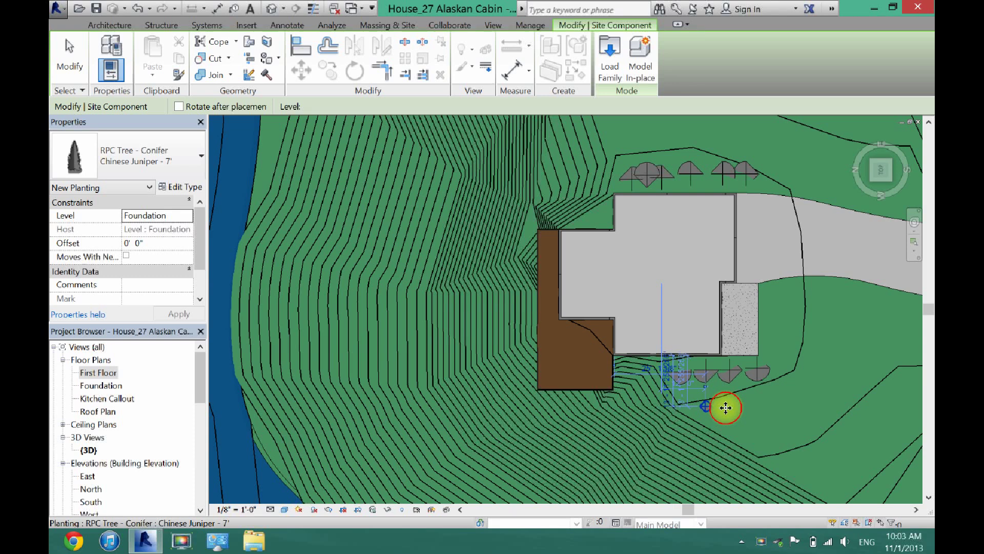
pyautogui.click(753, 412)
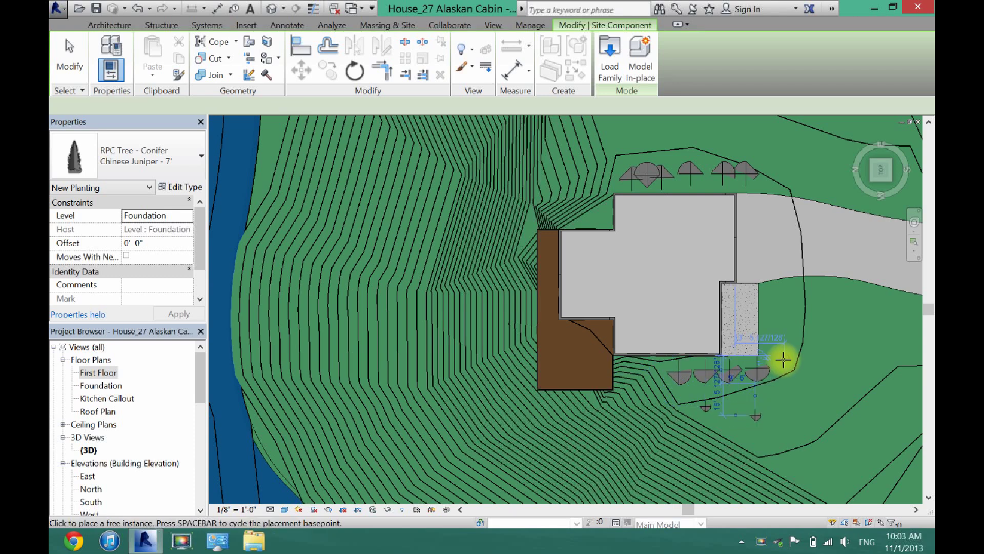
# - Place four more Chinese Juniper 7' trees beyond the shrubs on the cabin's opposite side and several around the deck facing the lake
pyautogui.click(611, 144)
pyautogui.click(645, 143)
pyautogui.click(689, 142)
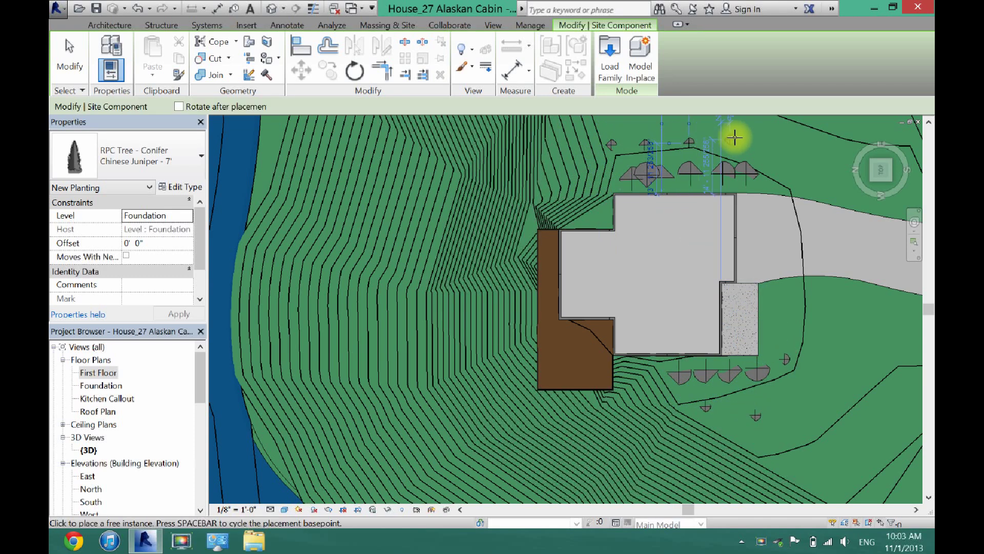
pyautogui.click(734, 137)
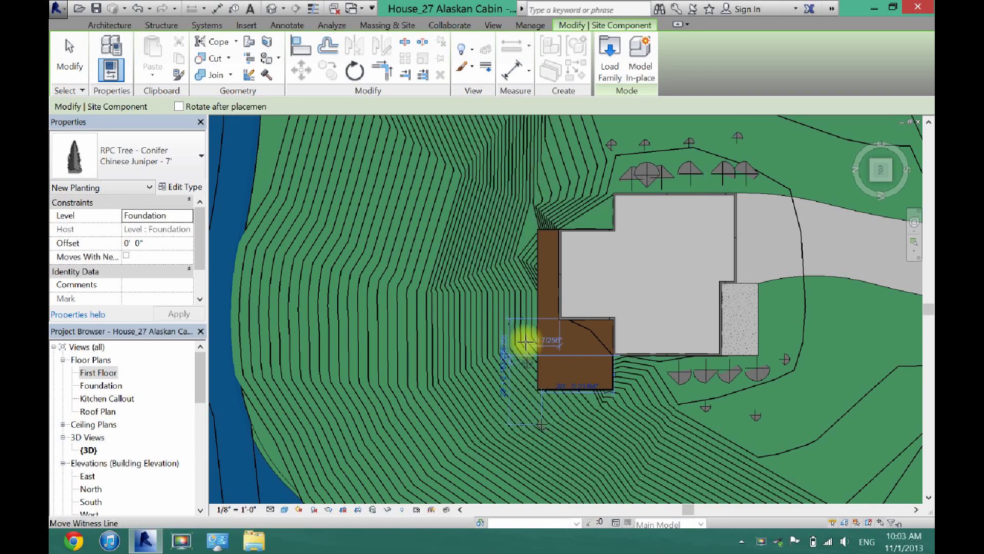
pyautogui.click(502, 312)
pyautogui.click(515, 209)
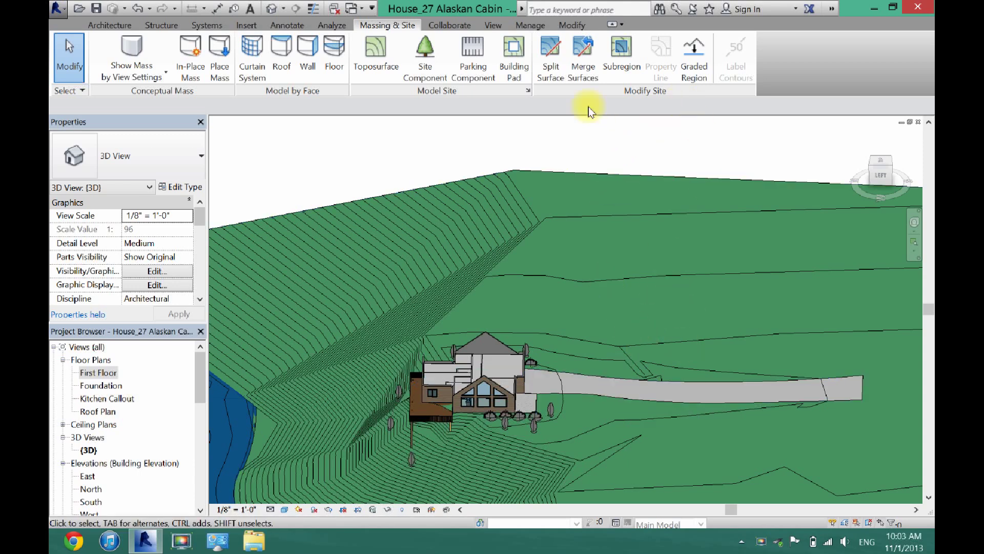
# - Merge the driveway surface into the main green terrain, with the terrain as the primary surface and common edge points removed
pyautogui.click(582, 72)
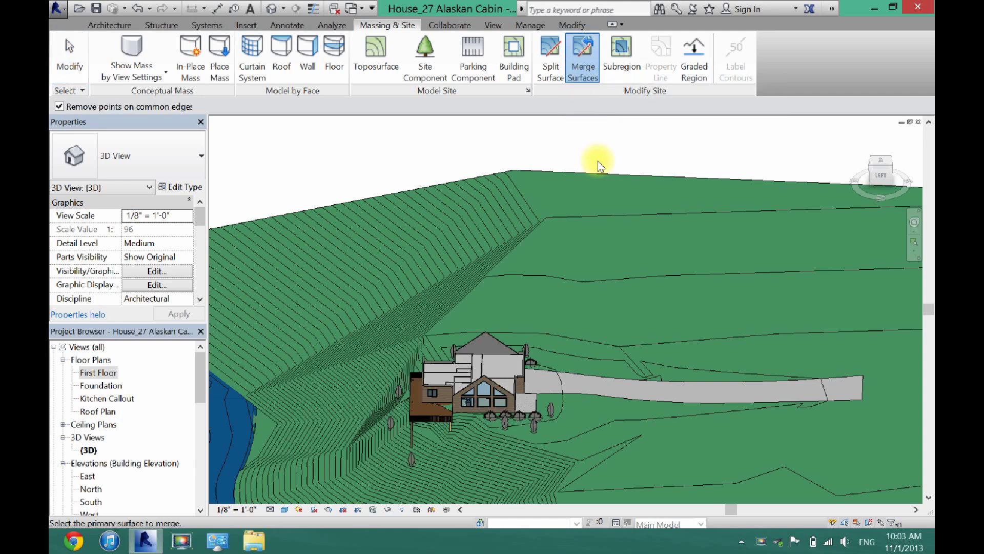
pyautogui.click(601, 177)
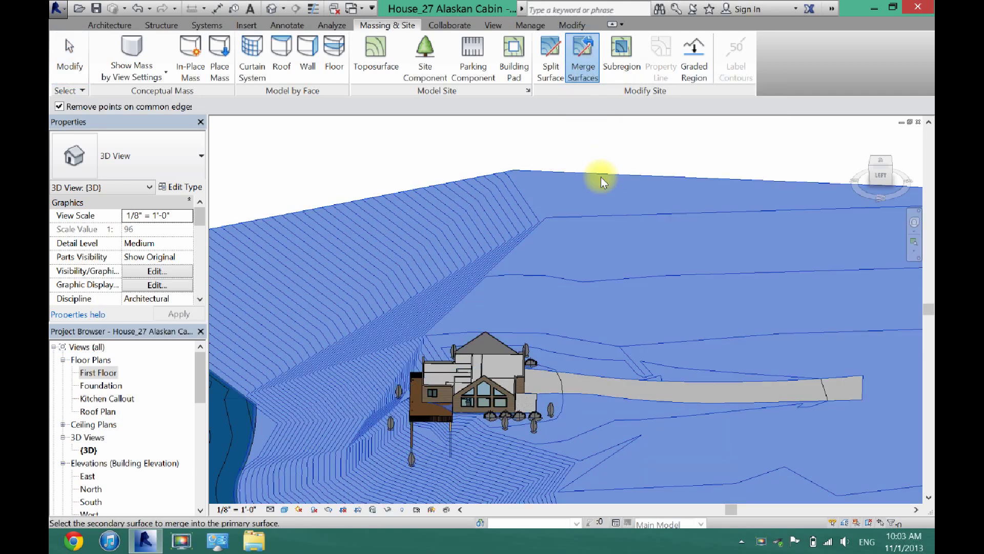
pyautogui.click(626, 400)
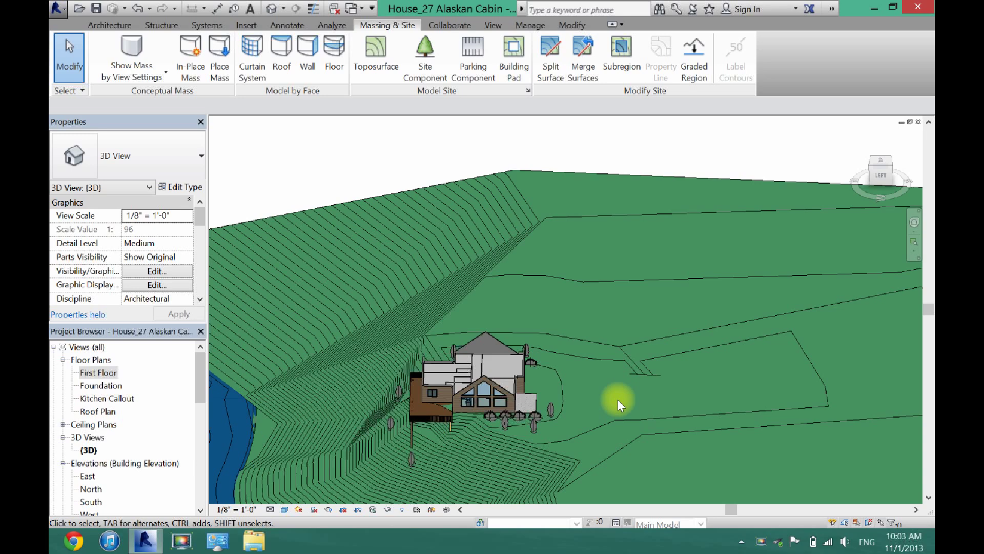